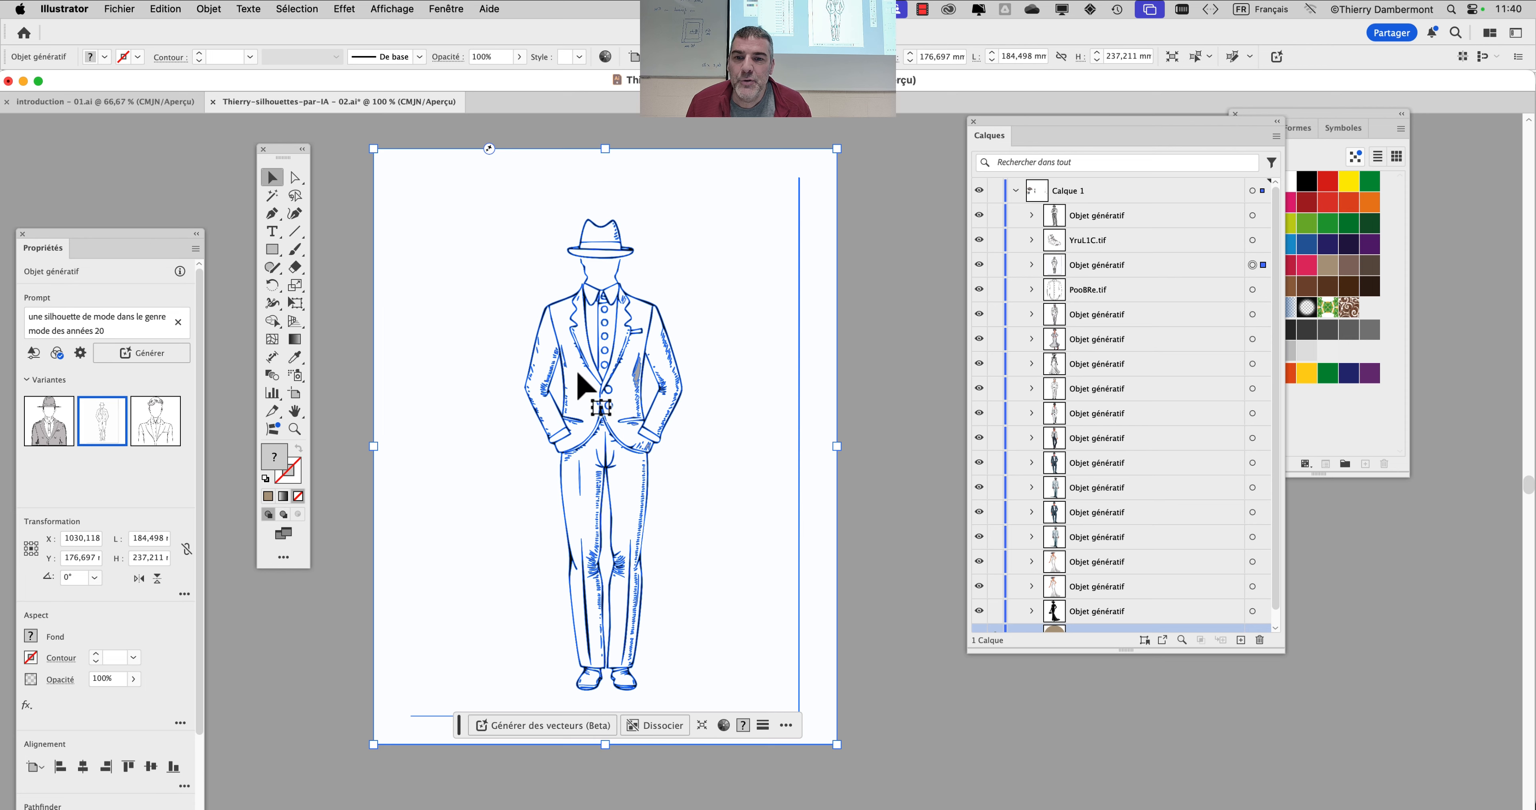
- Examine the outlined 1920s suit silhouette on its white background and compare it with the other fashion figures in the document
{"action": "scroll", "coordinate": [577, 373], "scroll_direction": "down", "scroll_amount": 4}
{"action": "left_click_drag", "start_coordinate": [476, 360], "coordinate": [816, 332]}
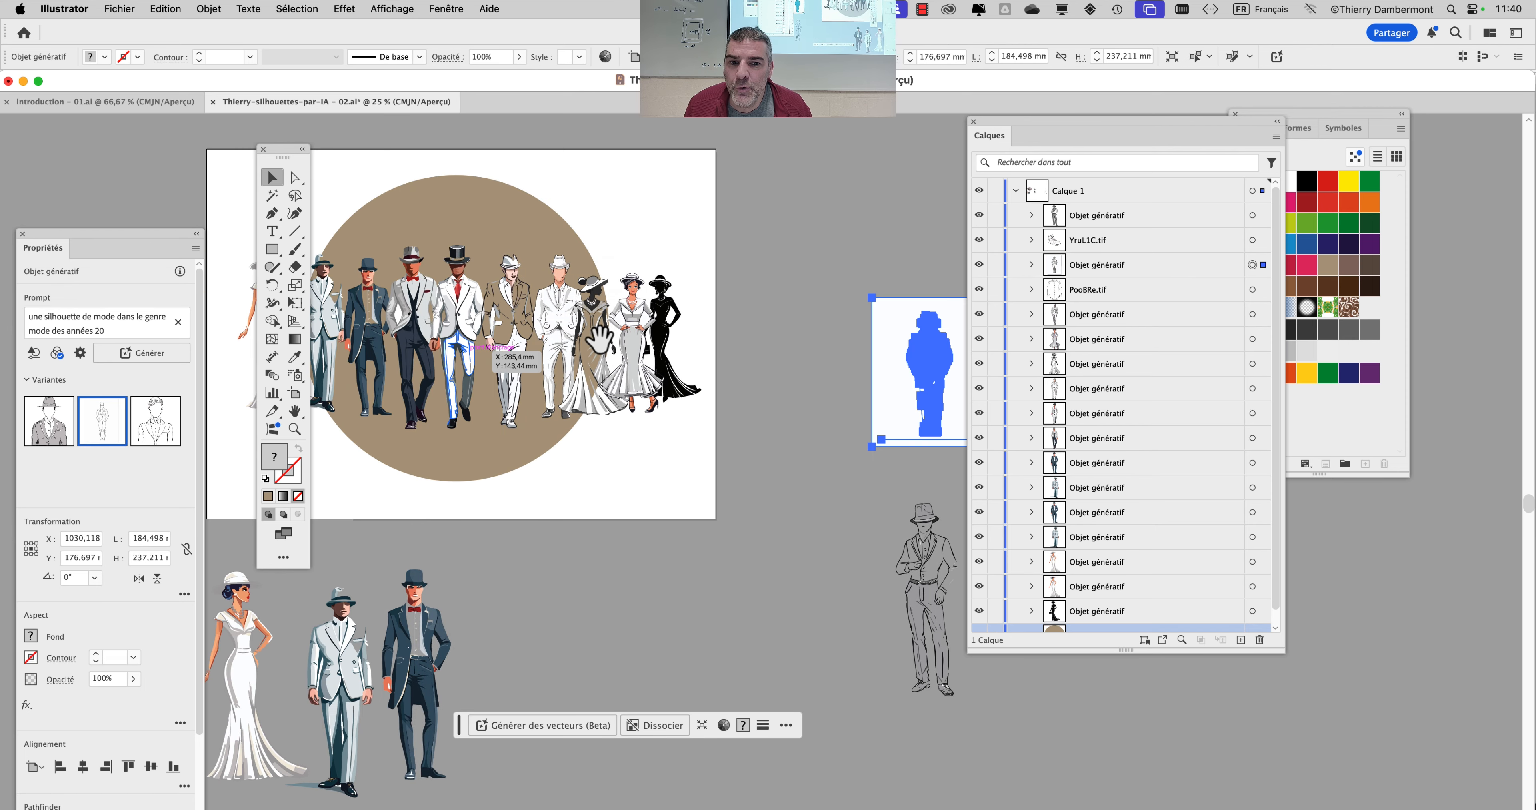
{"action": "left_click_drag", "start_coordinate": [483, 360], "coordinate": [679, 342]}
{"action": "left_click_drag", "start_coordinate": [766, 405], "coordinate": [524, 424]}
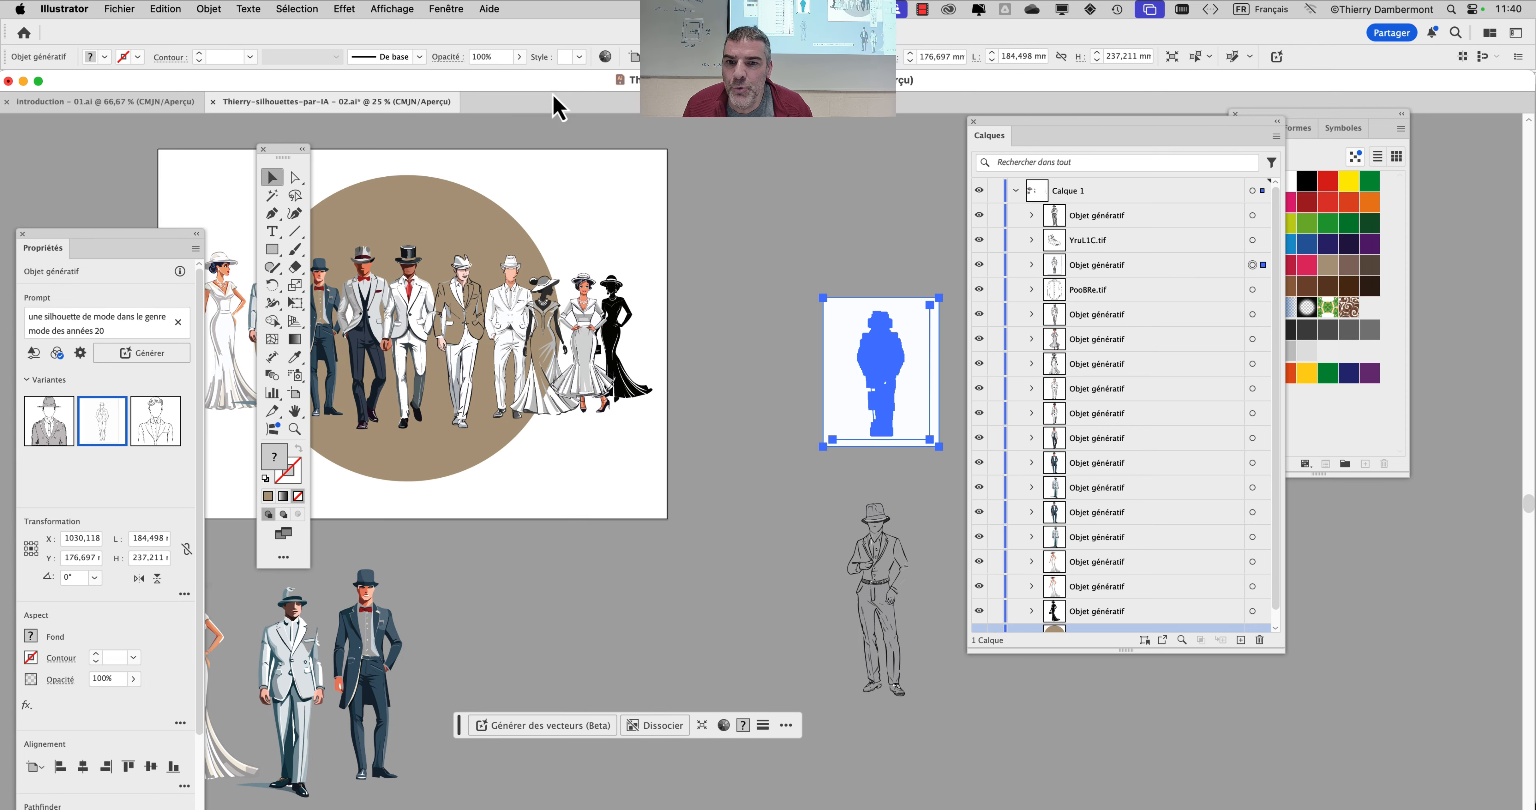
{"action": "left_click_drag", "start_coordinate": [616, 521], "coordinate": [402, 383]}
{"action": "scroll", "coordinate": [549, 589], "scroll_direction": "up", "scroll_amount": 5}
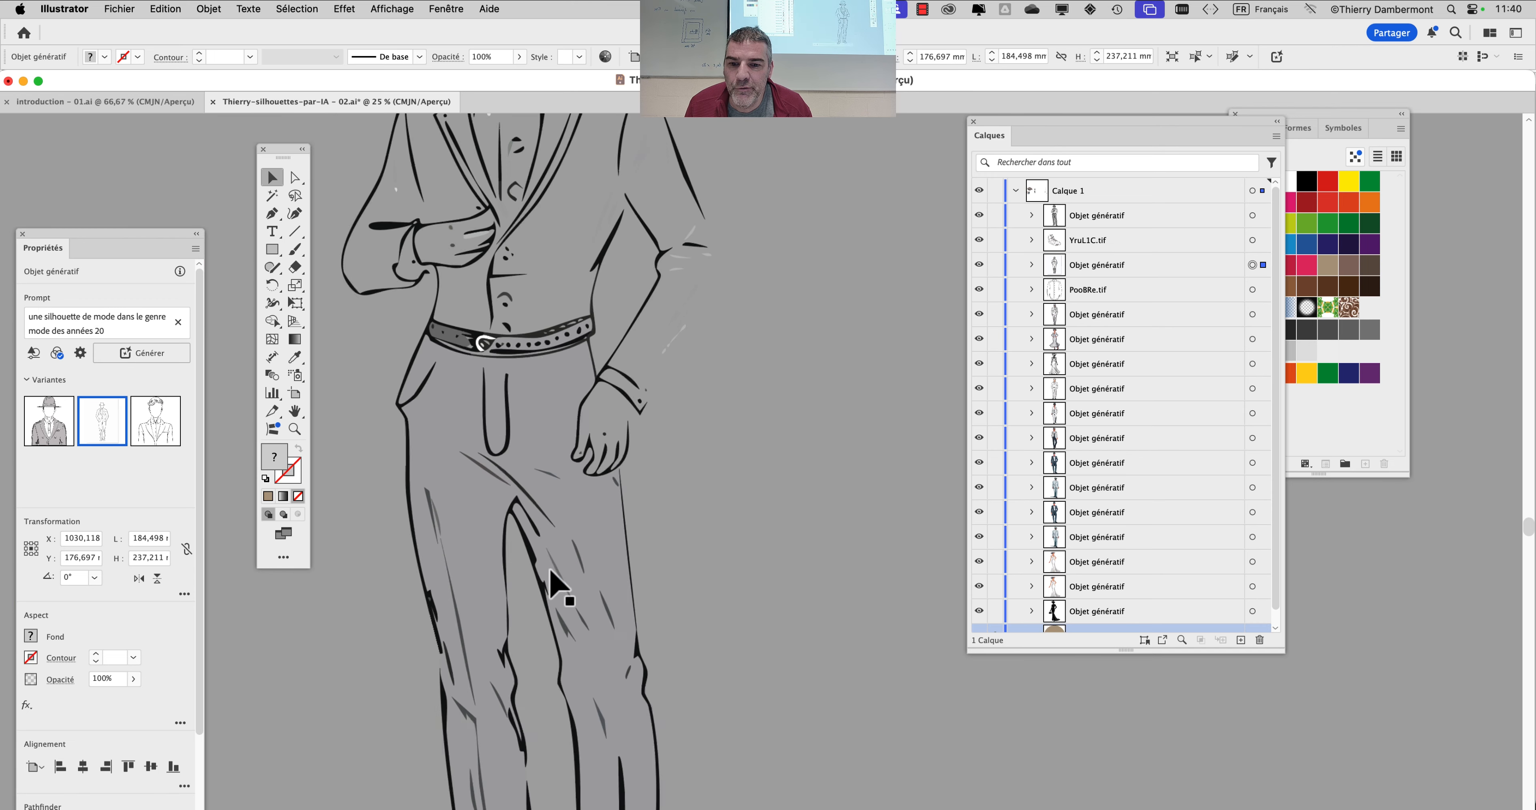
{"action": "scroll", "coordinate": [549, 571], "scroll_direction": "down", "scroll_amount": 3}
{"action": "scroll", "coordinate": [584, 310], "scroll_direction": "up", "scroll_amount": 3}
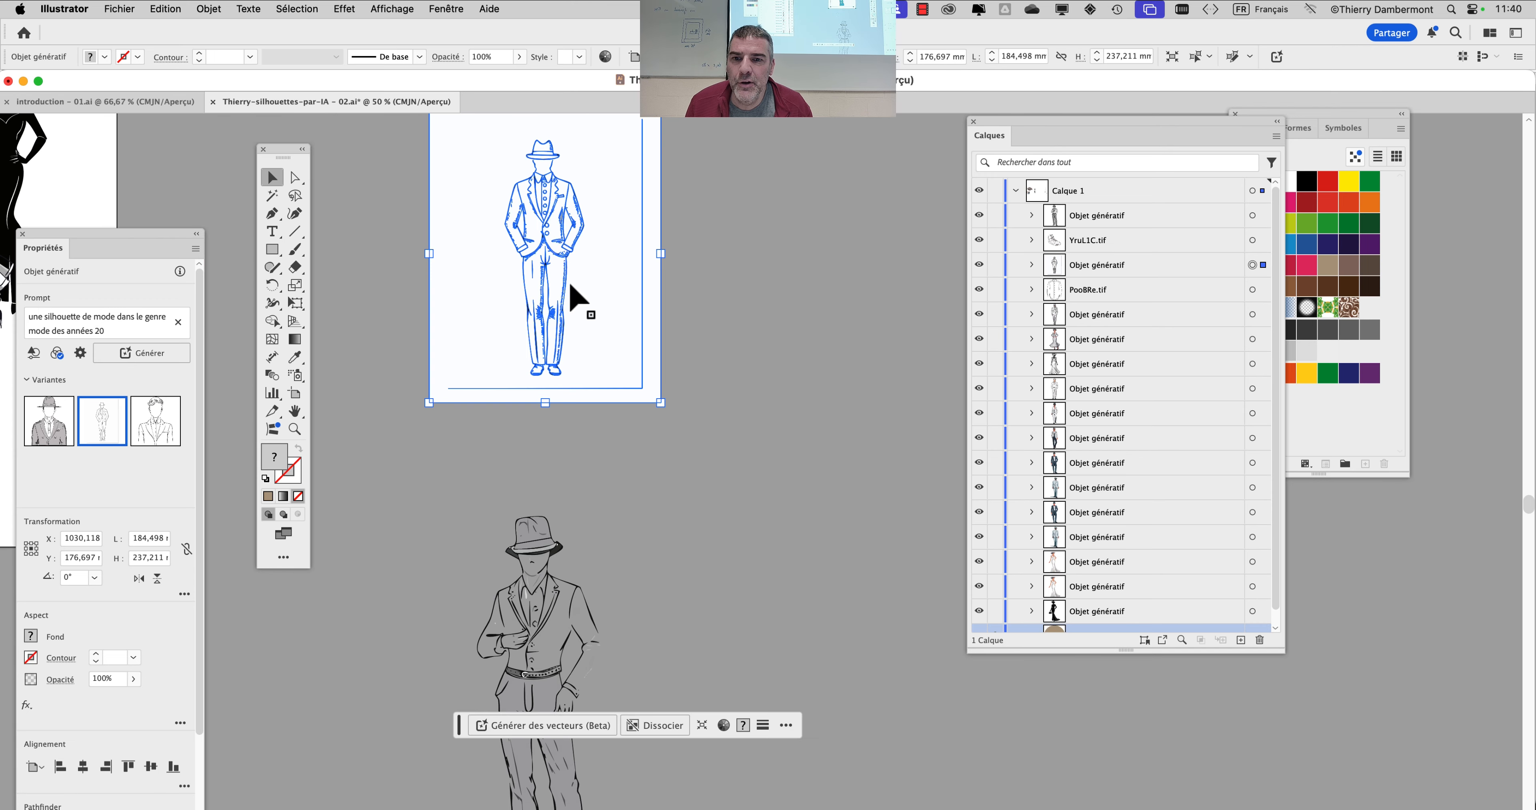
{"action": "left_click_drag", "start_coordinate": [541, 280], "coordinate": [548, 383]}
{"action": "scroll", "coordinate": [551, 267], "scroll_direction": "up", "scroll_amount": 1}
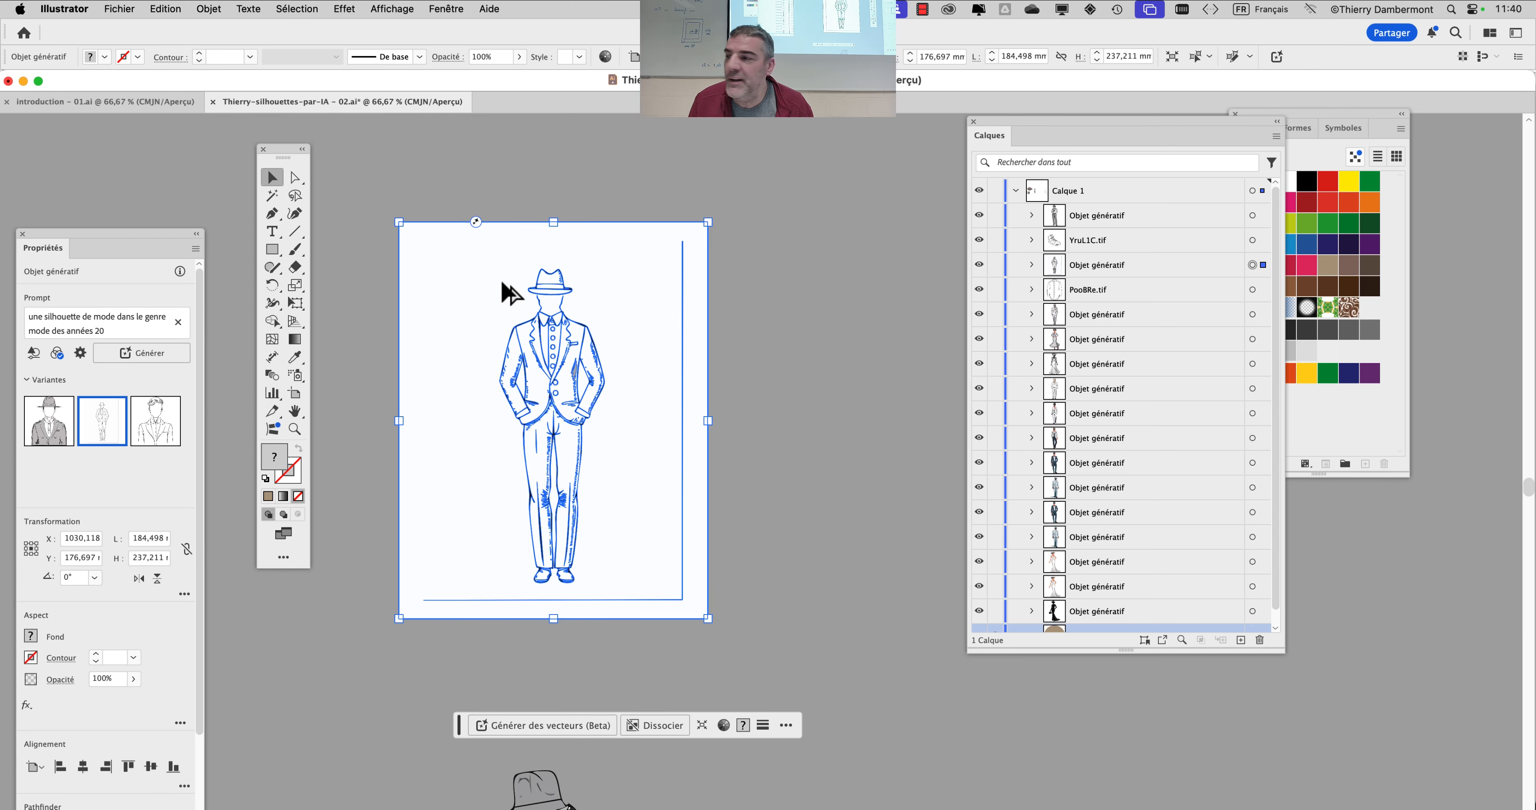
{"action": "scroll", "coordinate": [502, 284], "scroll_direction": "up", "scroll_amount": 1}
{"action": "left_click_drag", "start_coordinate": [502, 284], "coordinate": [508, 232]}
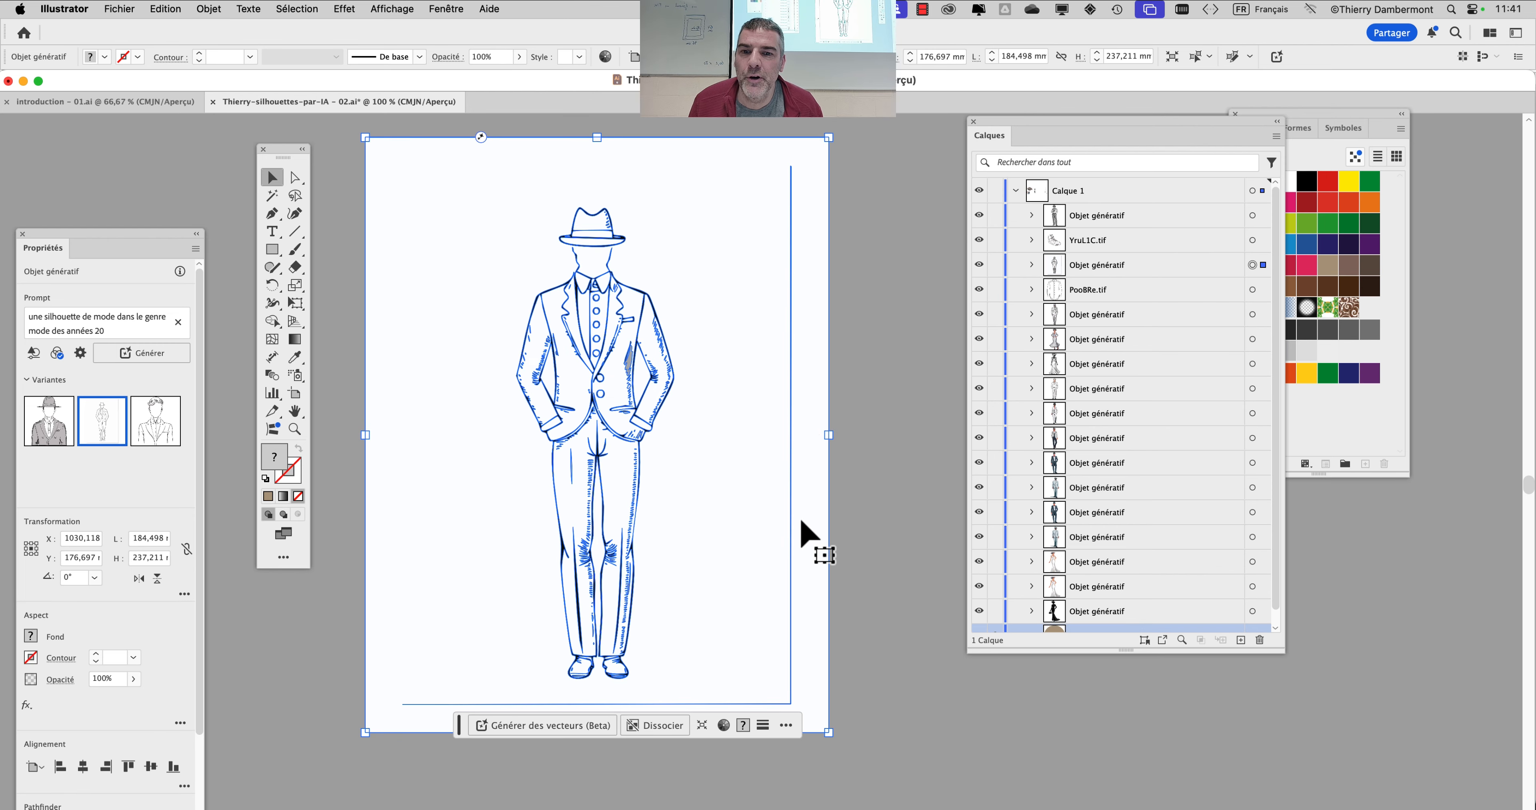
{"action": "scroll", "coordinate": [589, 334], "scroll_direction": "up", "scroll_amount": 3}
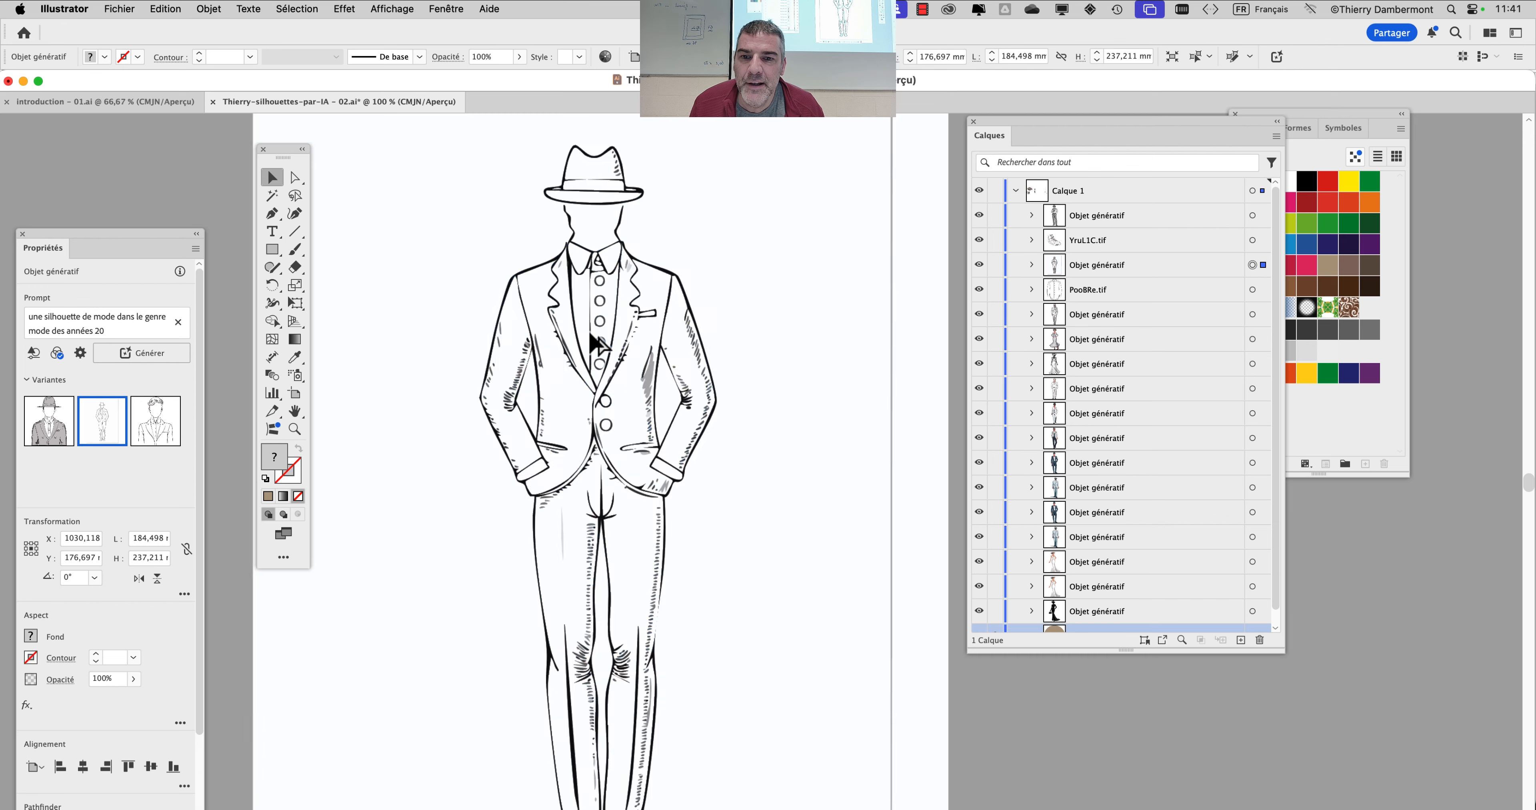
{"action": "scroll", "coordinate": [589, 335], "scroll_direction": "down", "scroll_amount": 2}
{"action": "scroll", "coordinate": [594, 345], "scroll_direction": "down", "scroll_amount": 2}
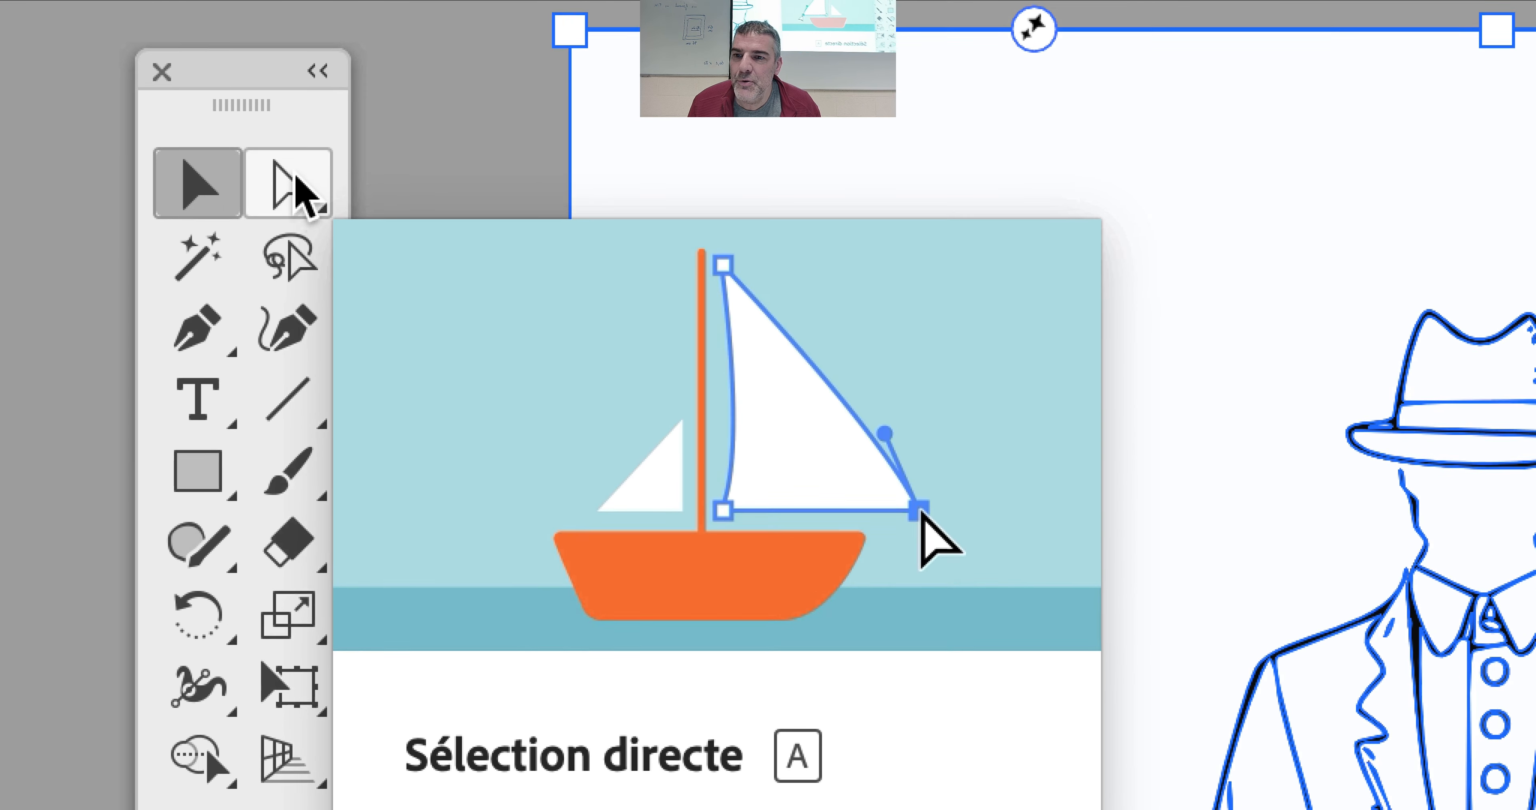
- Delete only the white background rectangle behind the suit silhouette, isolating it with the Group Selection tool
{"action": "left_click", "coordinate": [291, 188]}
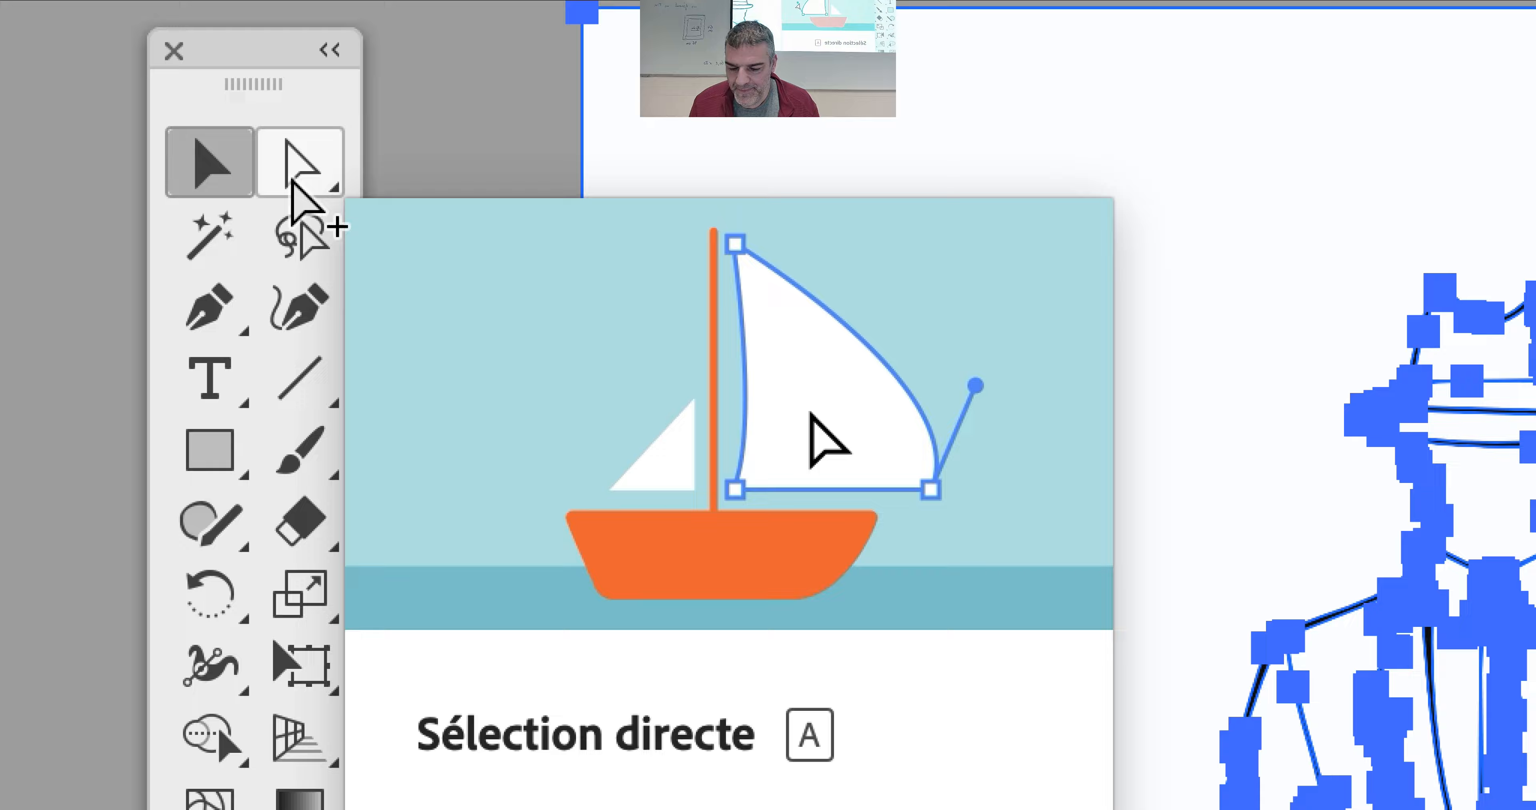
{"action": "key", "text": "alt+super+8"}
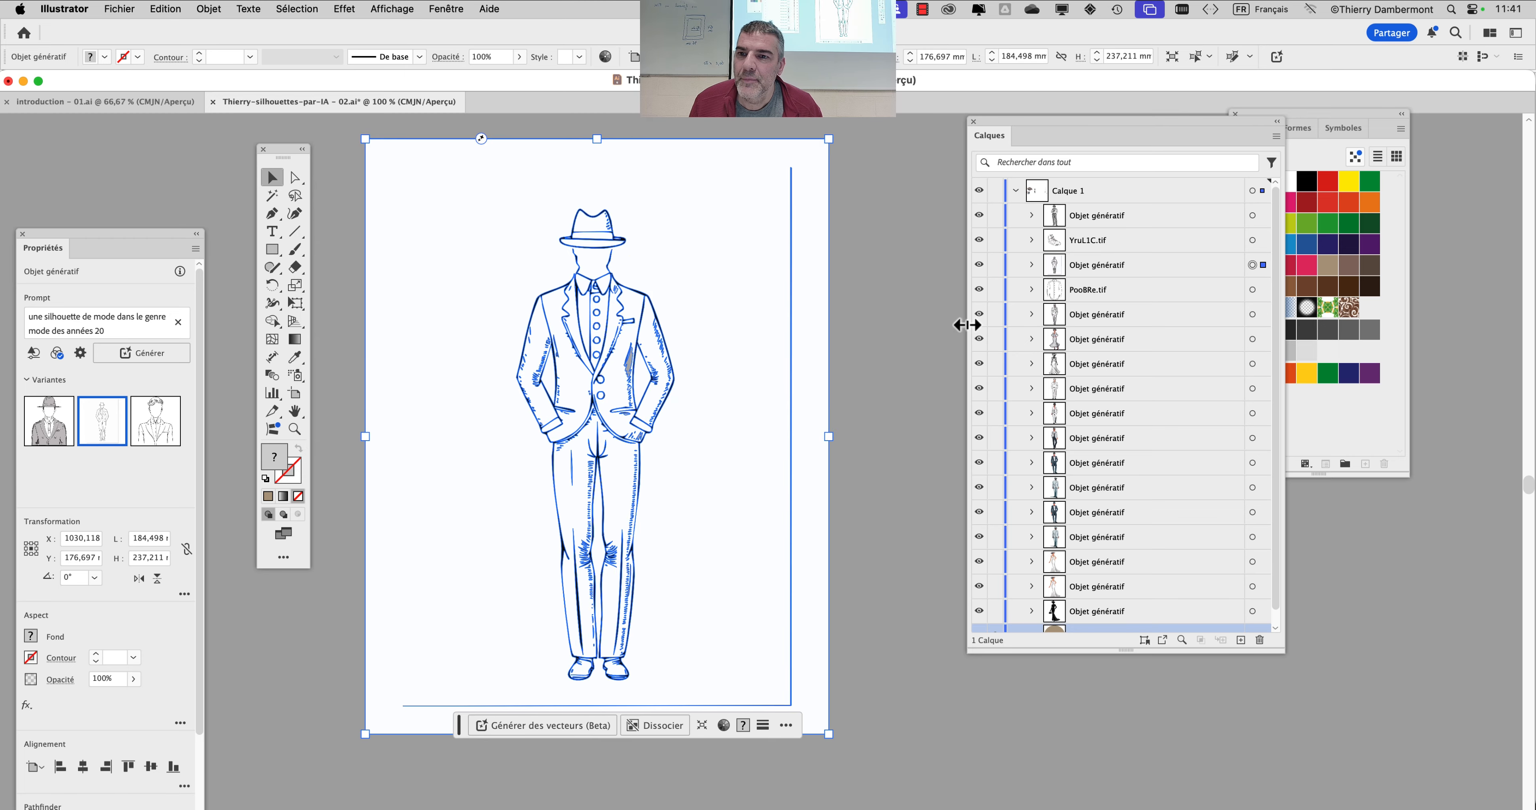
{"action": "left_click", "coordinate": [294, 179]}
{"action": "left_click", "coordinate": [294, 181]}
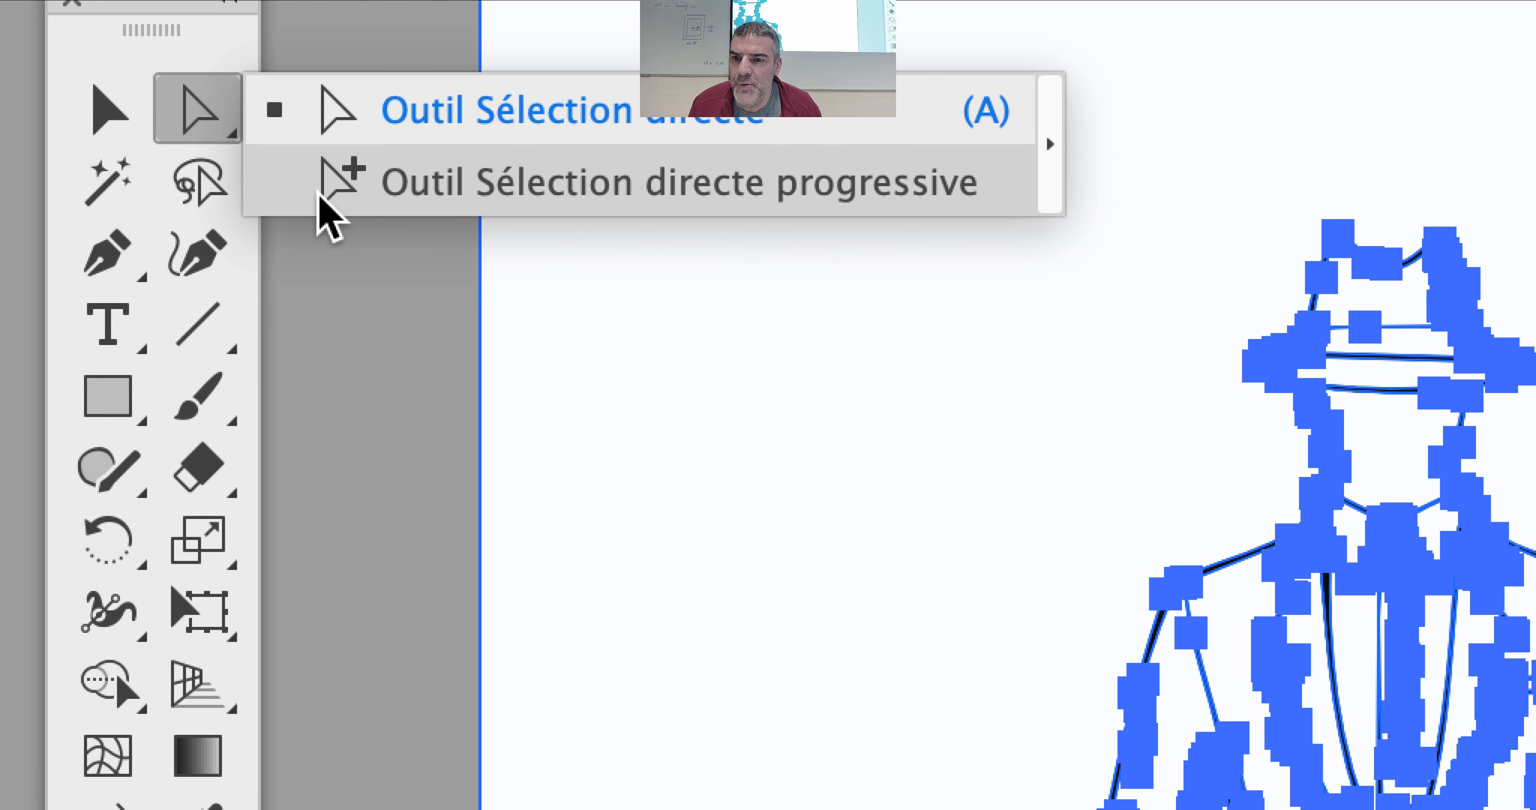
{"action": "left_click", "coordinate": [320, 197]}
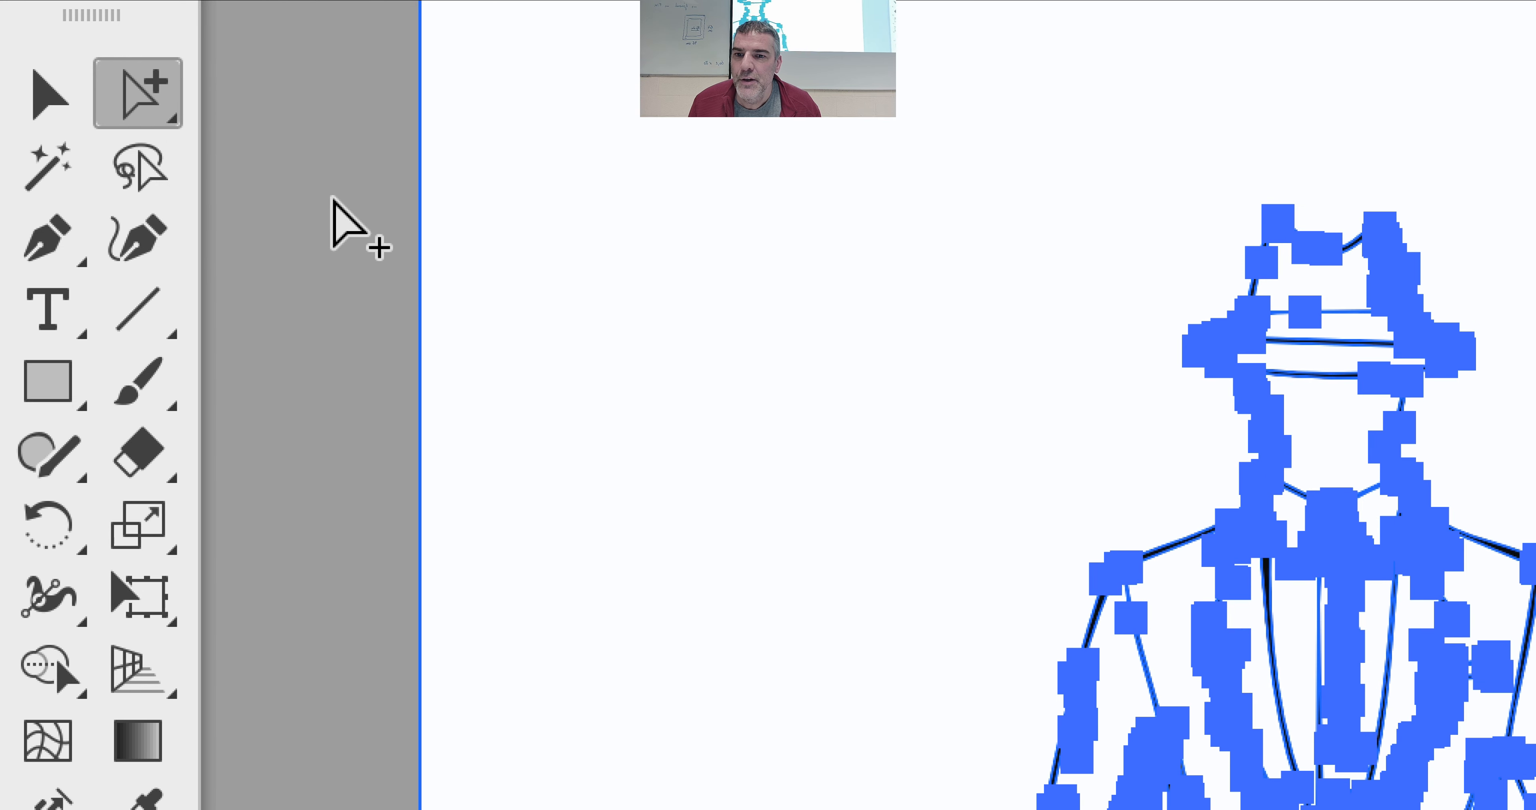
{"action": "left_click", "coordinate": [392, 212]}
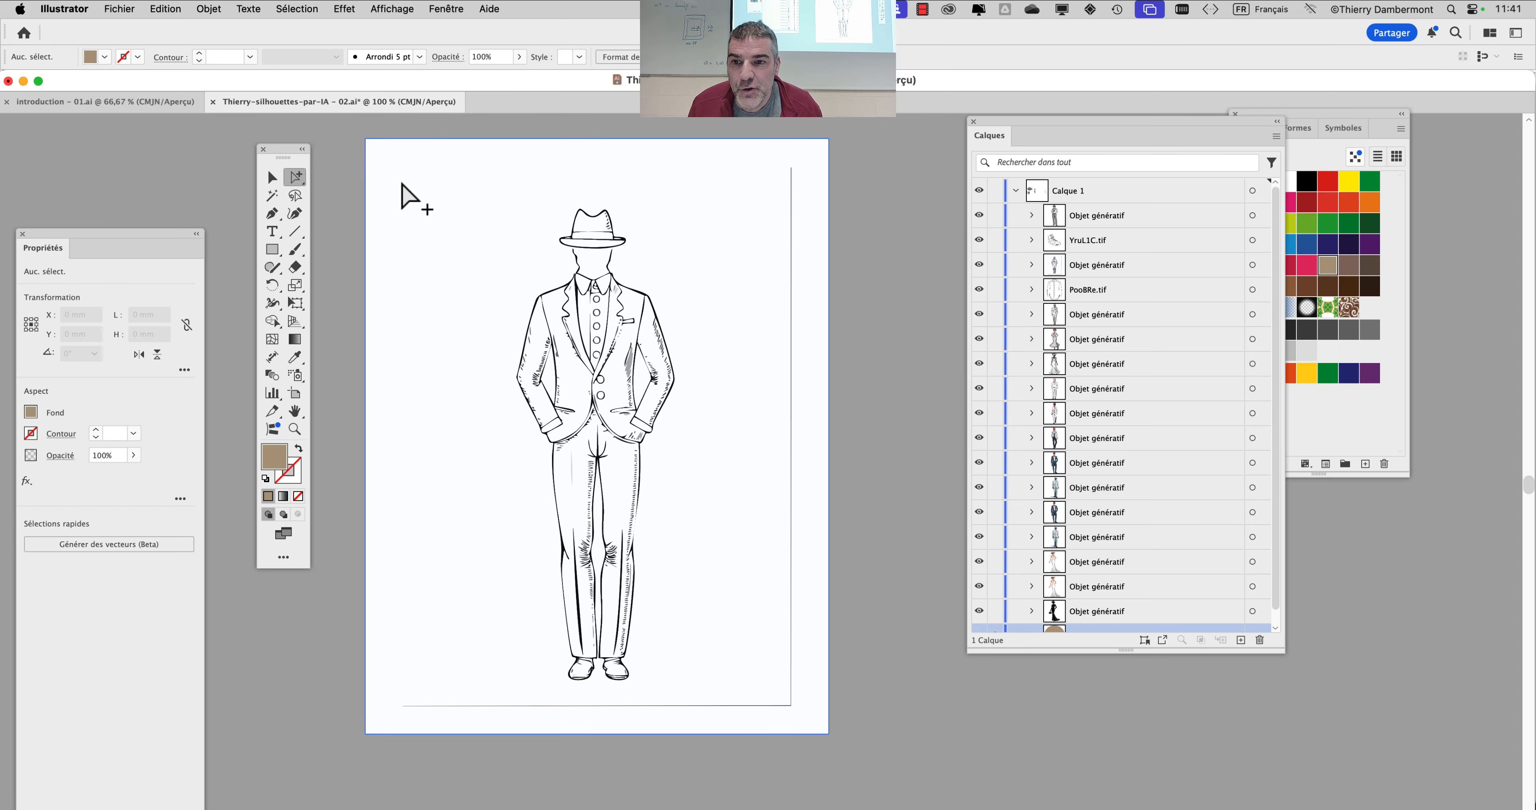
{"action": "left_click", "coordinate": [399, 178]}
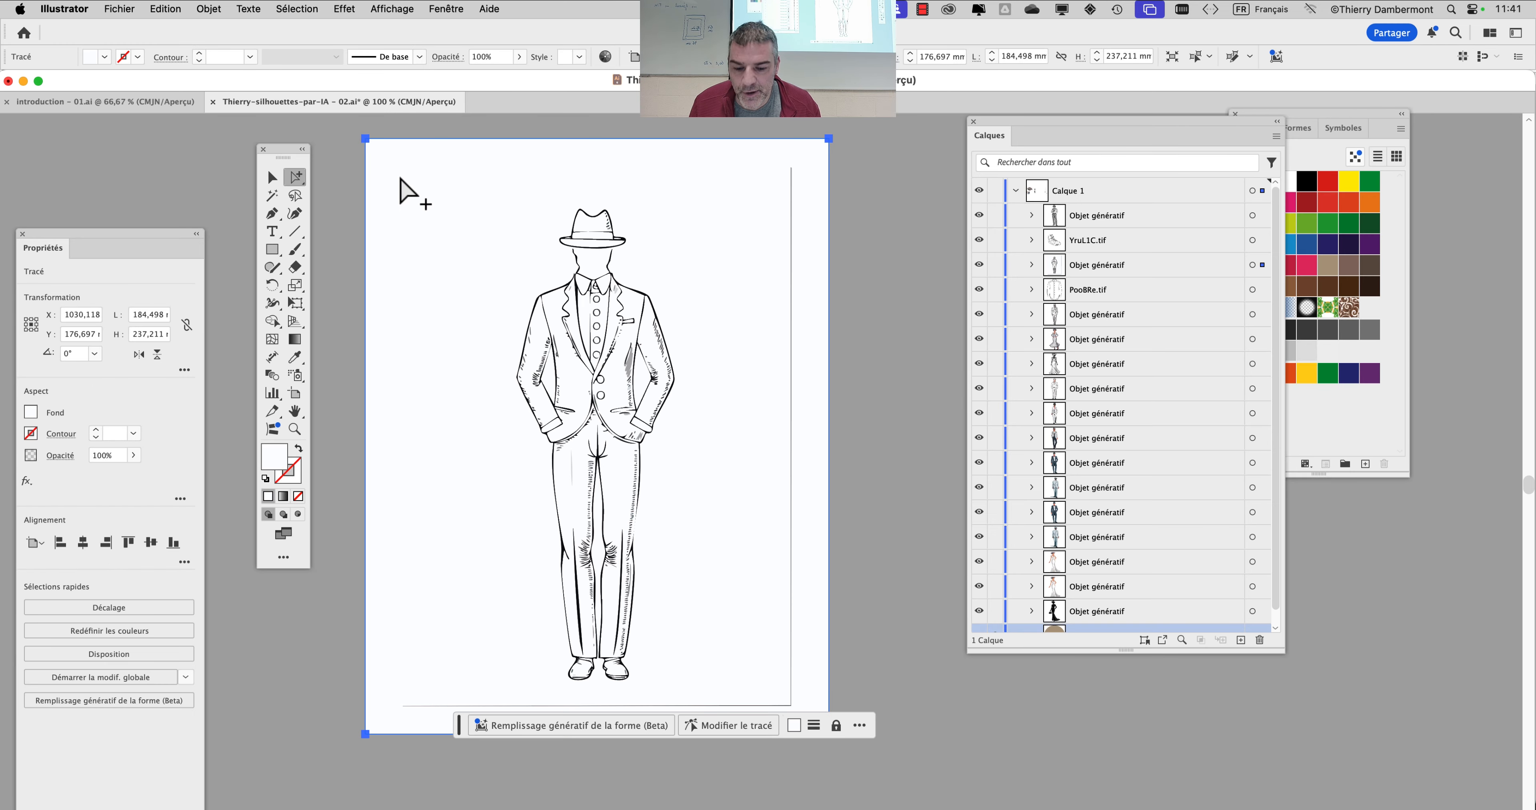
{"action": "key", "text": "Delete"}
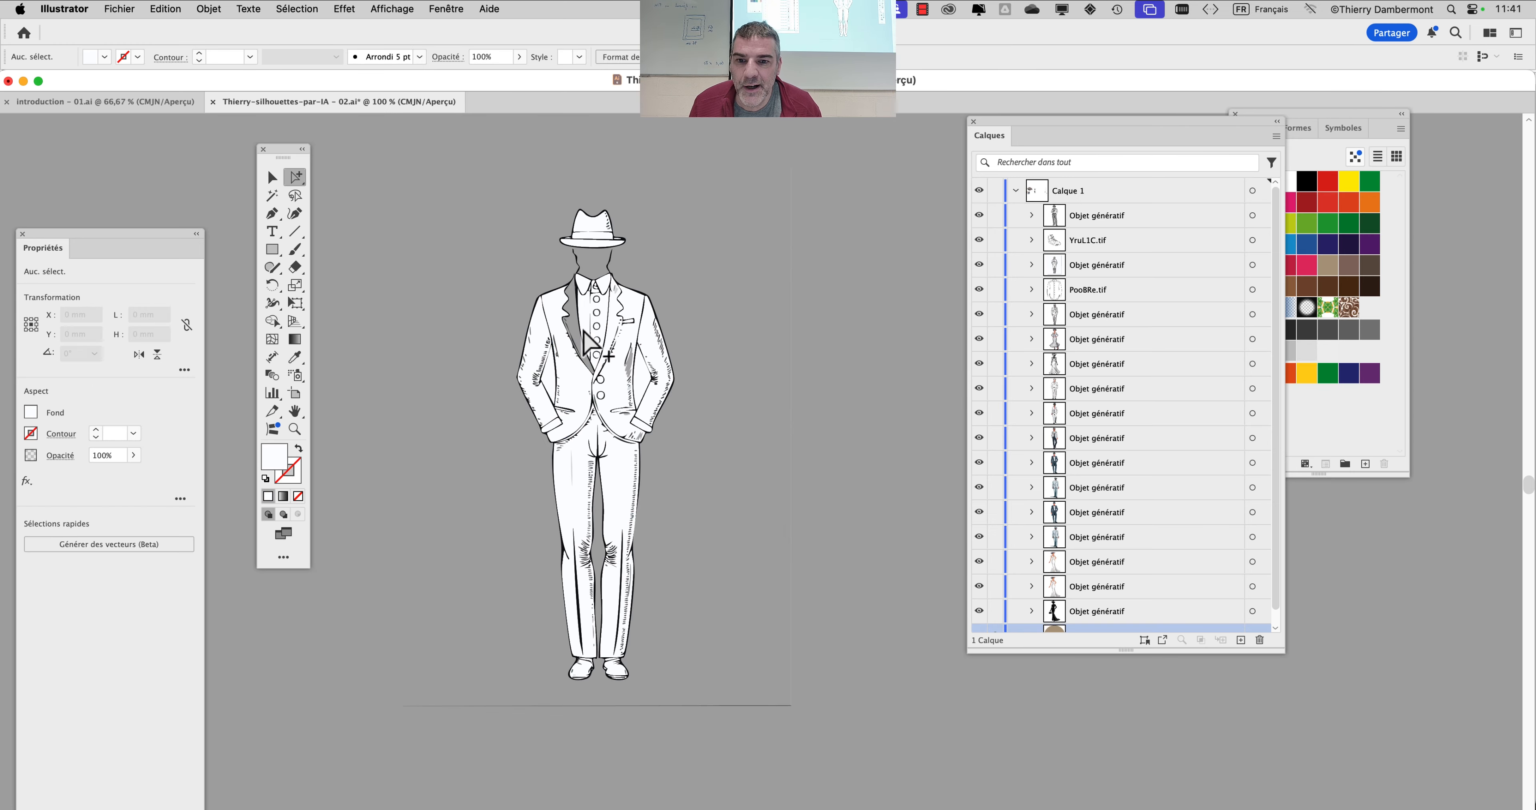
- Try to delete the white shape between the sleeve and the jacket body, and undo the deletion
{"action": "scroll", "coordinate": [611, 339], "scroll_direction": "up", "scroll_amount": 3}
{"action": "scroll", "coordinate": [617, 351], "scroll_direction": "up", "scroll_amount": 2}
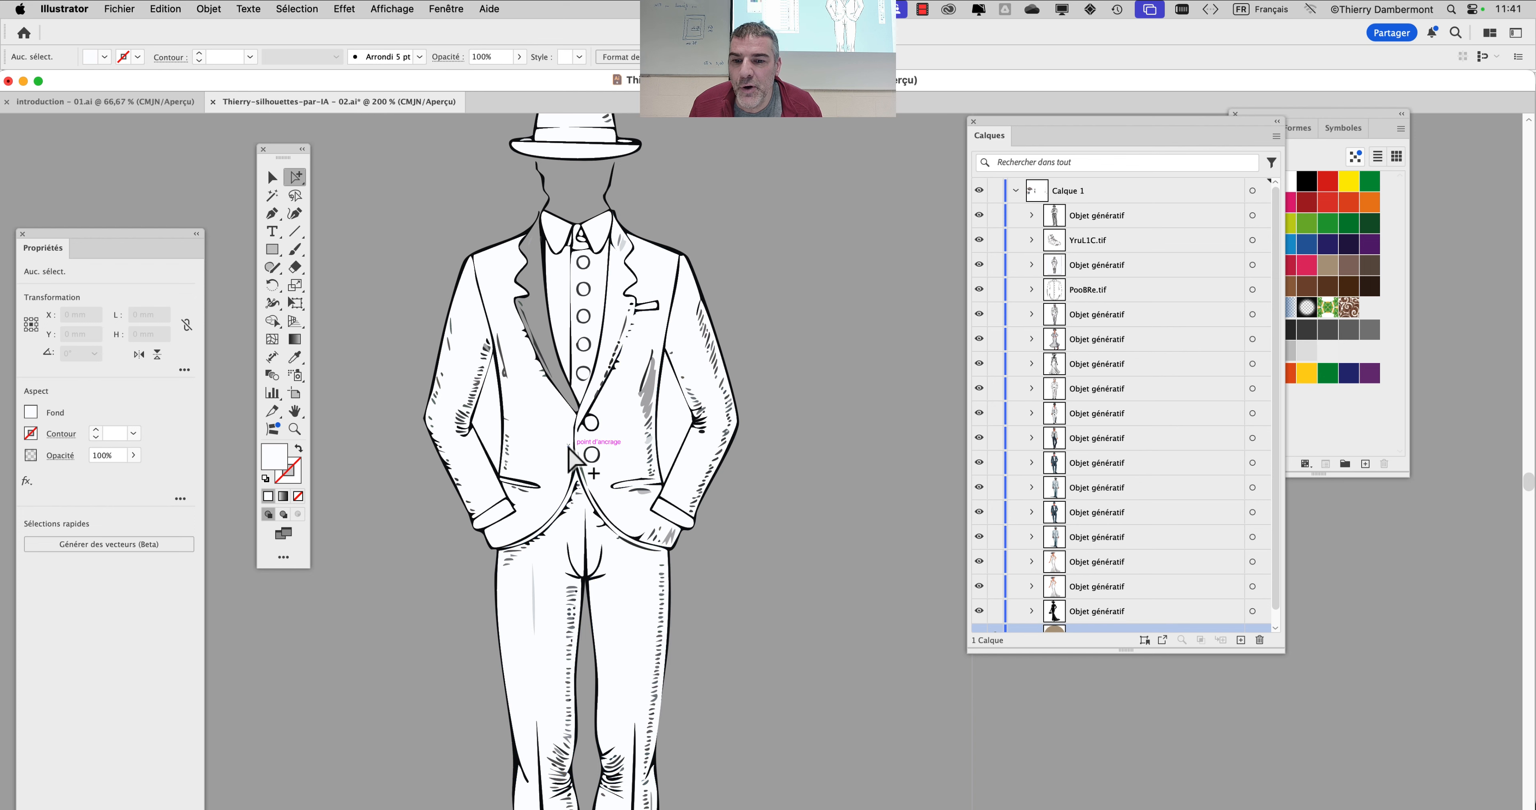
{"action": "left_click", "coordinate": [485, 335]}
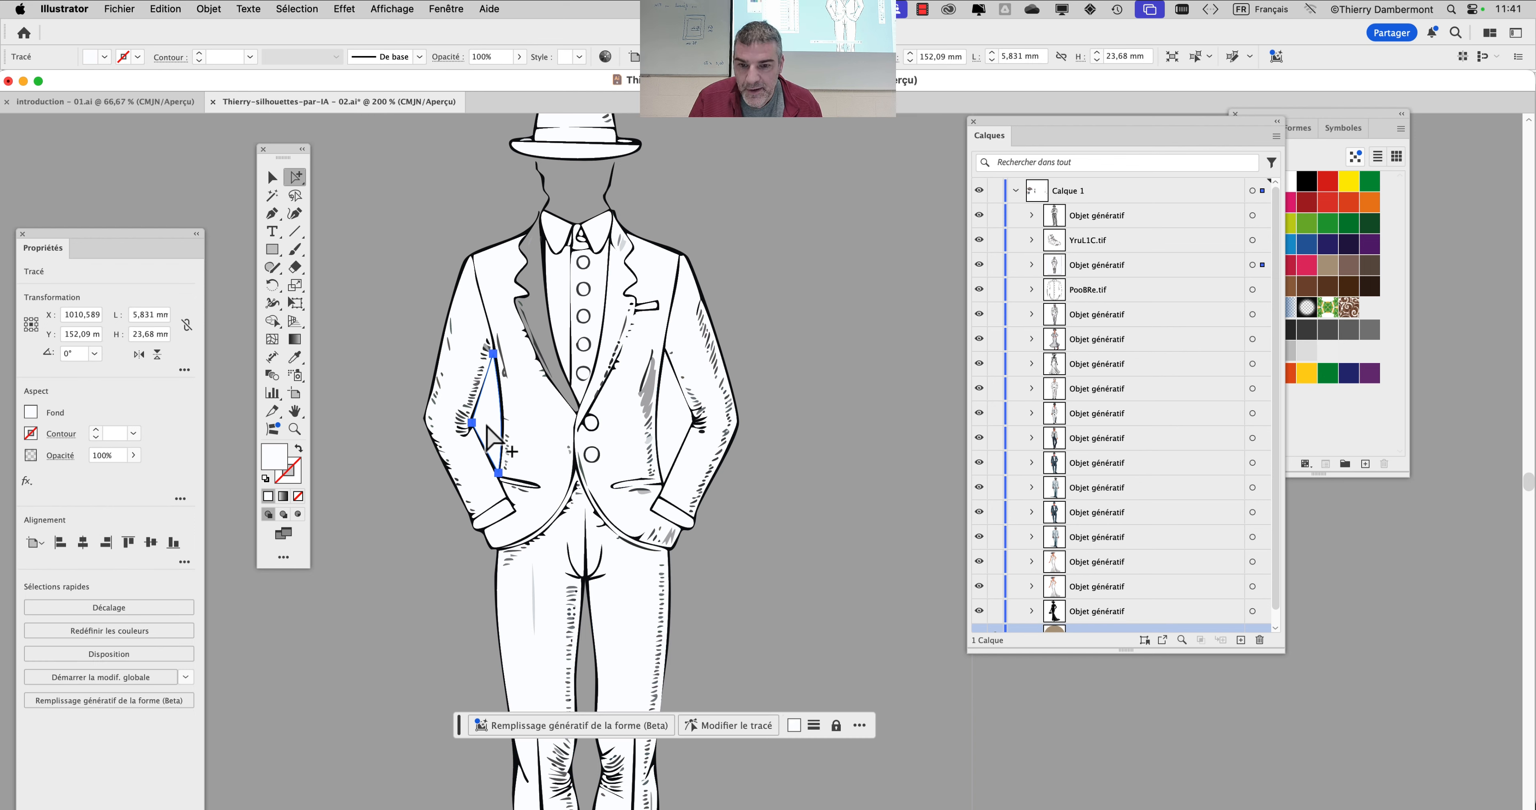
{"action": "left_click", "coordinate": [494, 423]}
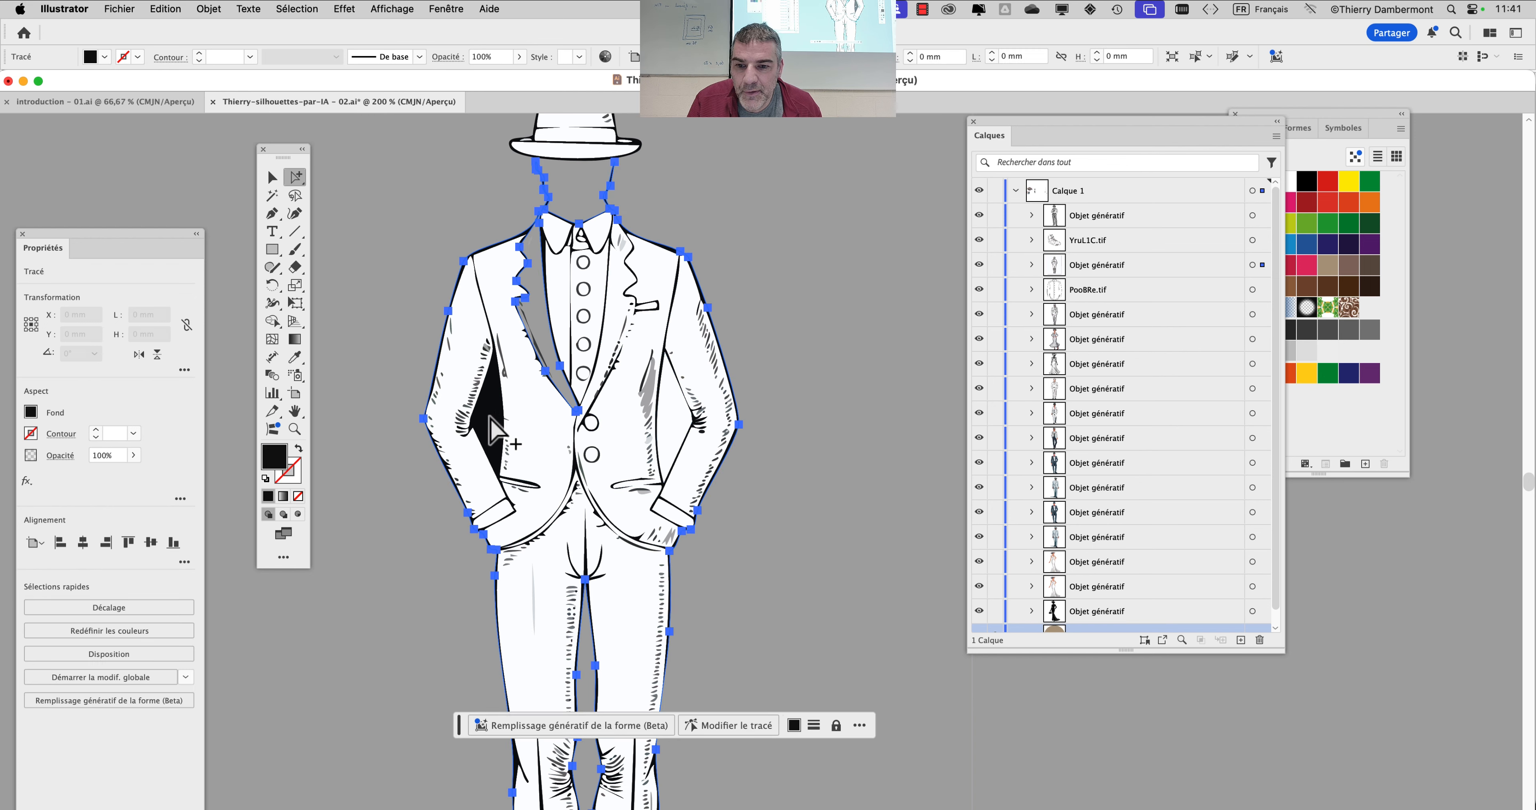
{"action": "key", "text": "super+z"}
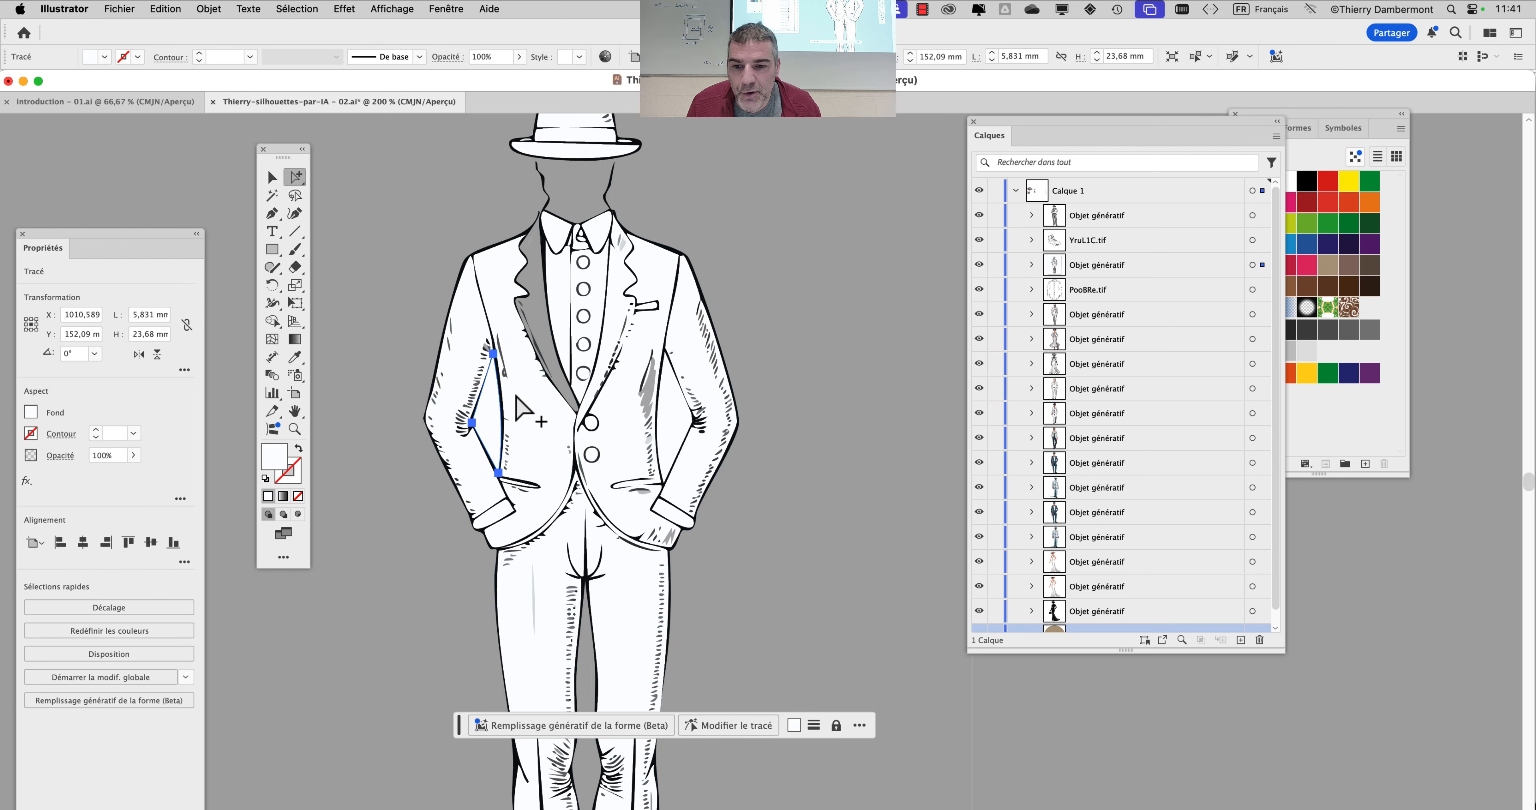
{"action": "left_click", "coordinate": [790, 438]}
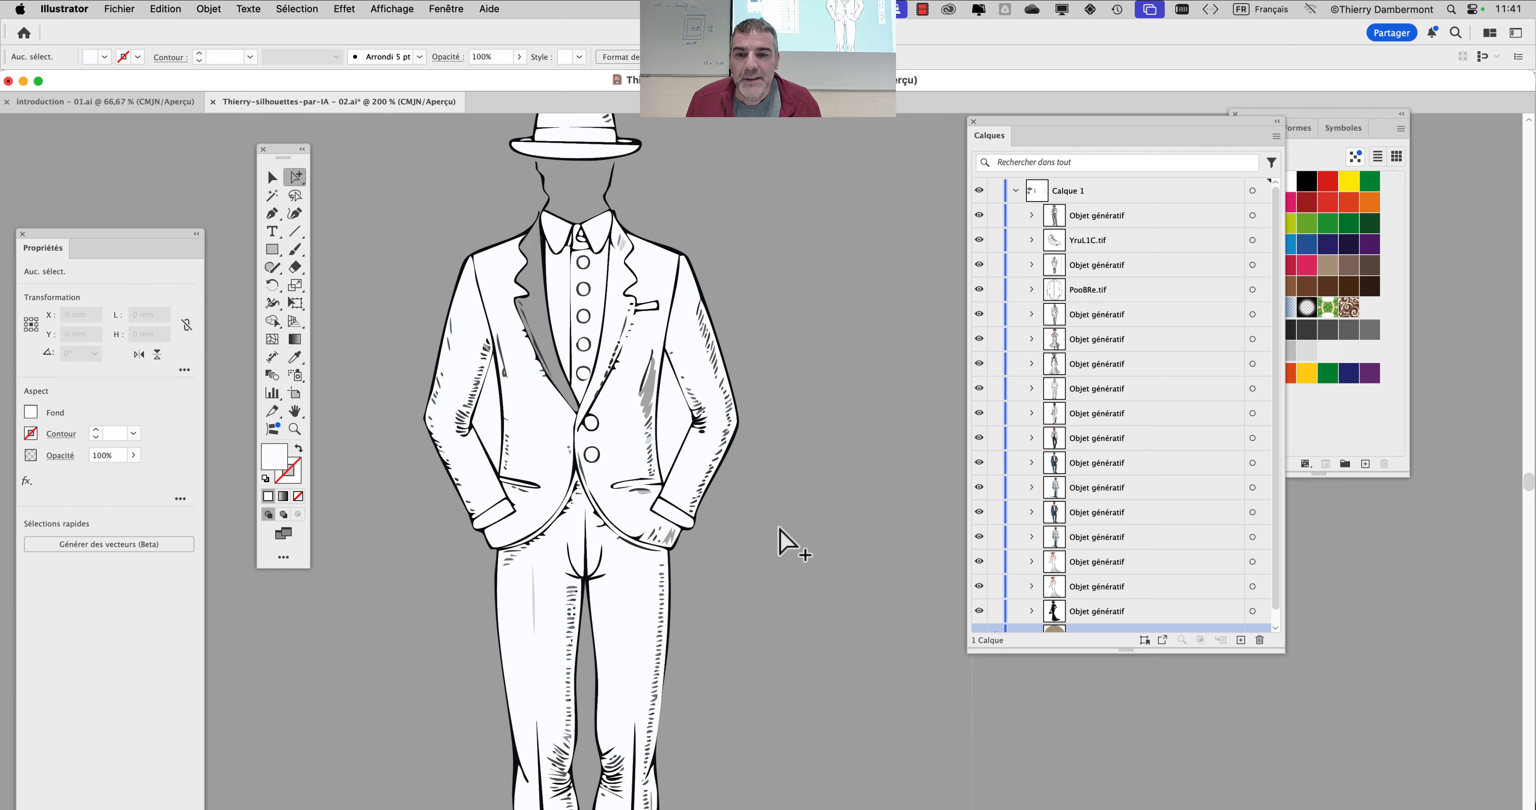
- Delete the stray horizontal and vertical border lines around the suit silhouette, using outline view to pick the vertical one
{"action": "scroll", "coordinate": [532, 281], "scroll_direction": "up", "scroll_amount": 2}
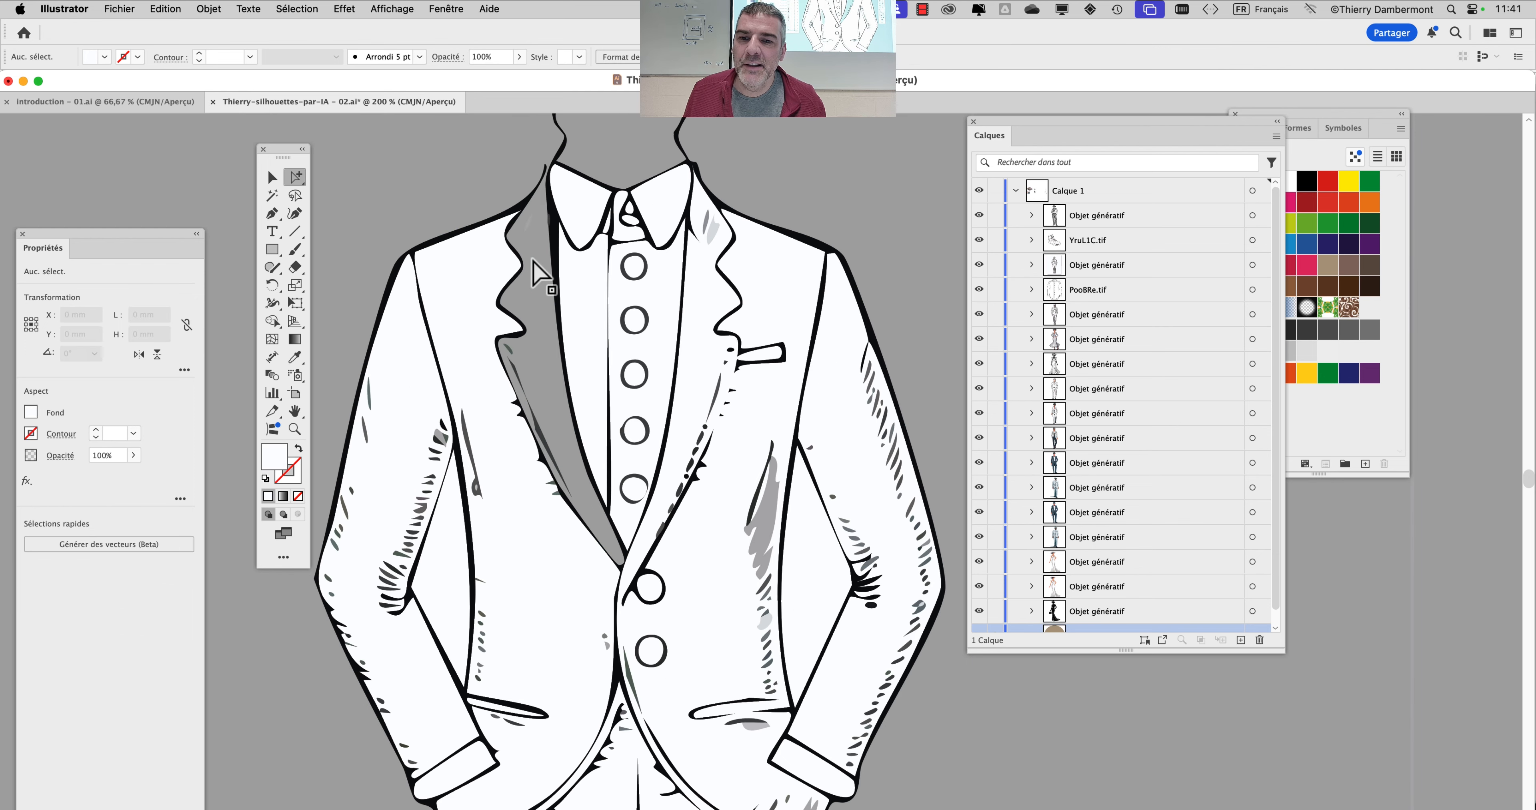
{"action": "scroll", "coordinate": [532, 281], "scroll_direction": "down", "scroll_amount": 3}
{"action": "scroll", "coordinate": [532, 289], "scroll_direction": "down", "scroll_amount": 1}
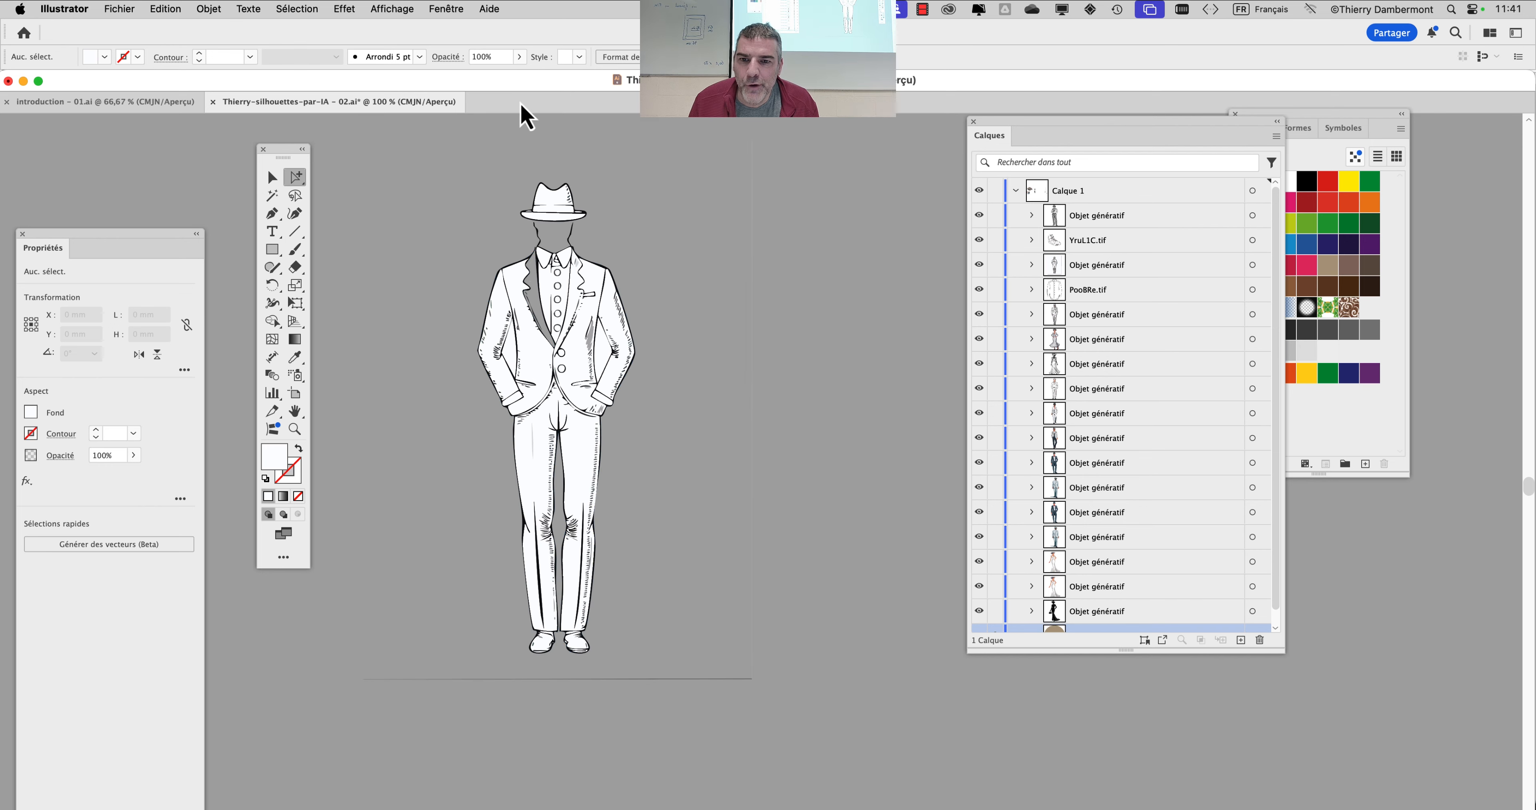
{"action": "left_click", "coordinate": [696, 680]}
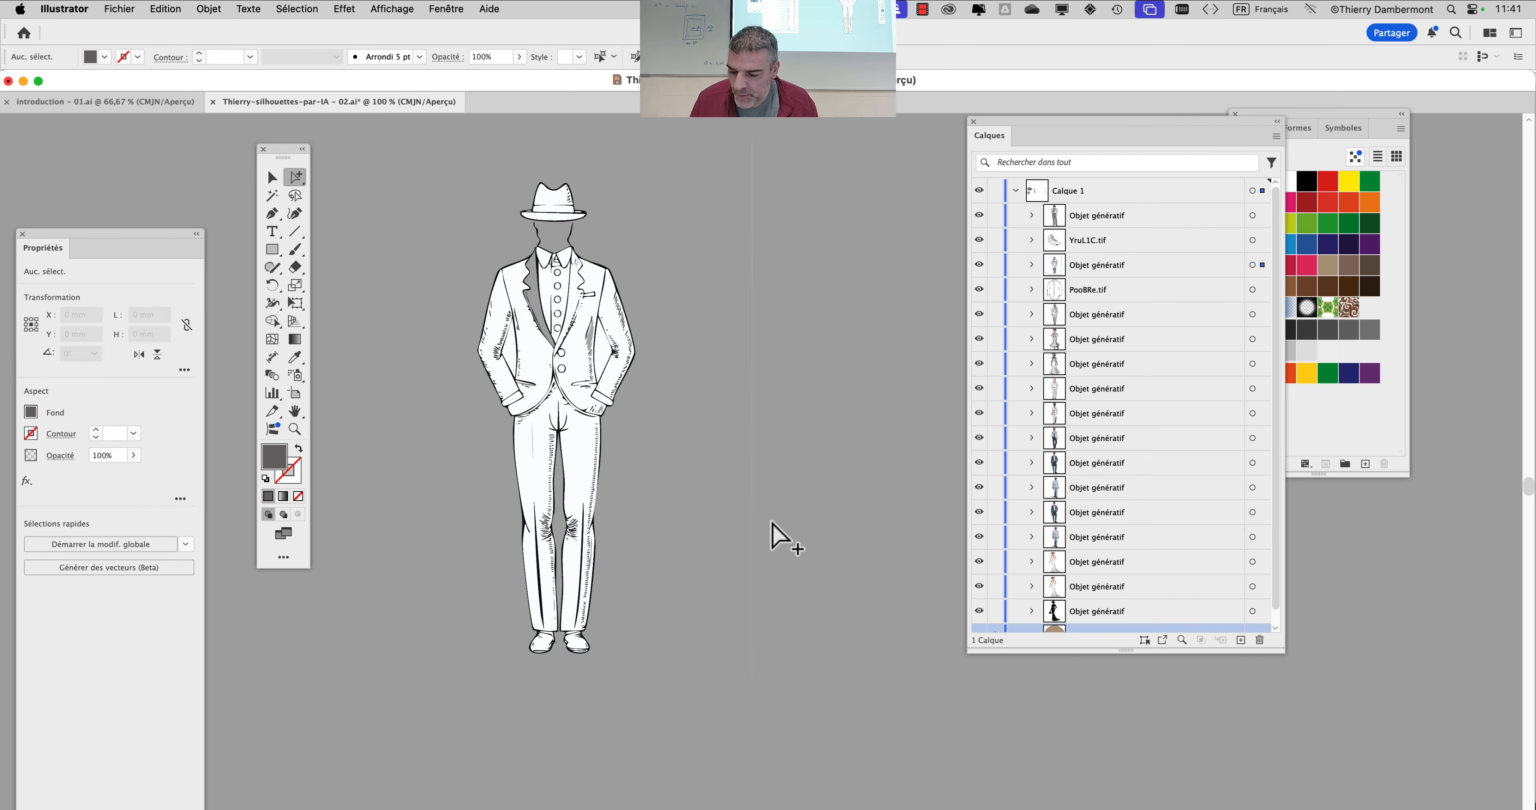
{"action": "key", "text": "super+y"}
{"action": "left_click", "coordinate": [753, 480]}
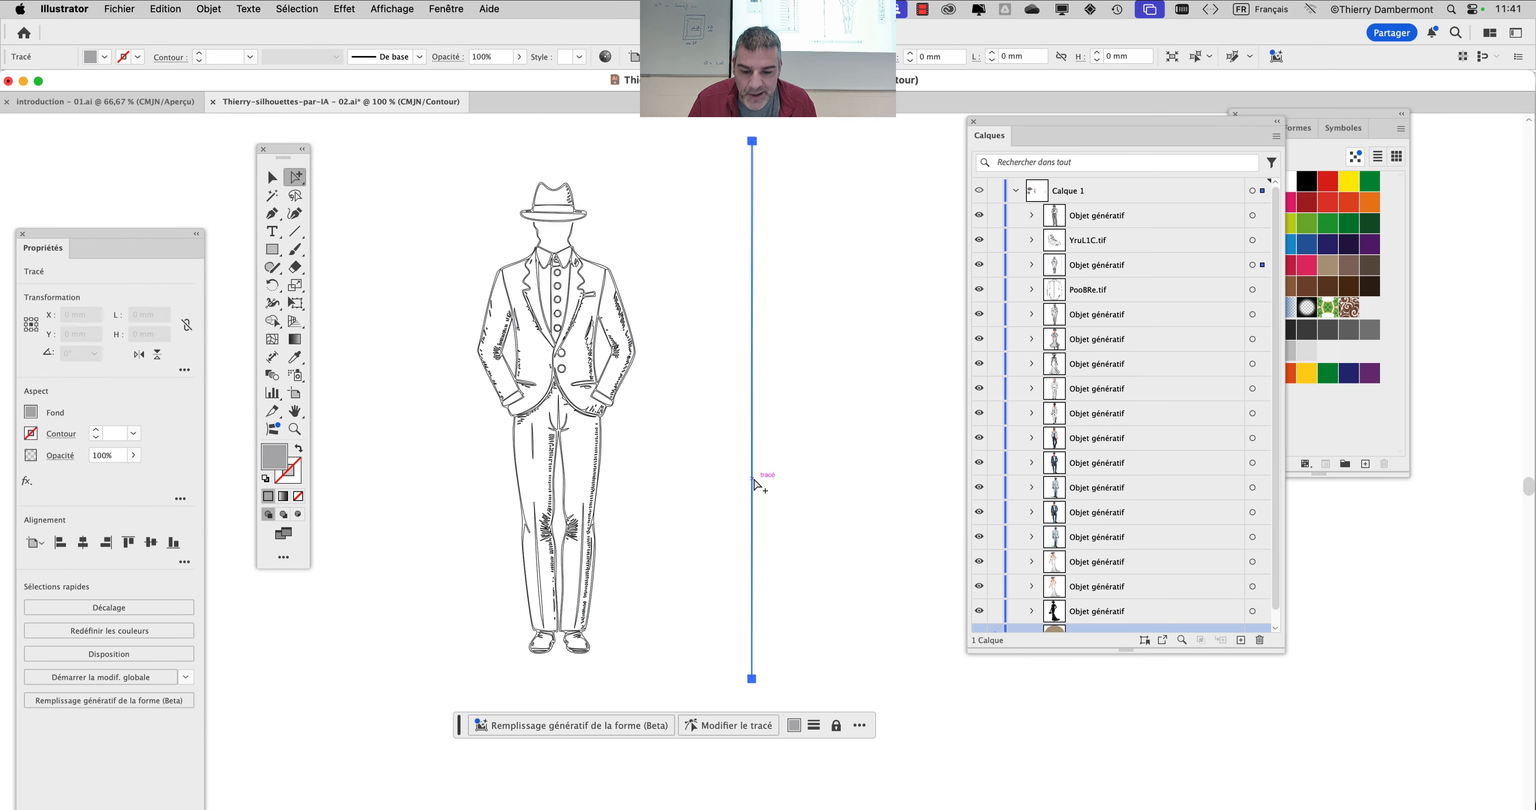
{"action": "key", "text": "Delete"}
{"action": "key", "text": "super+y"}
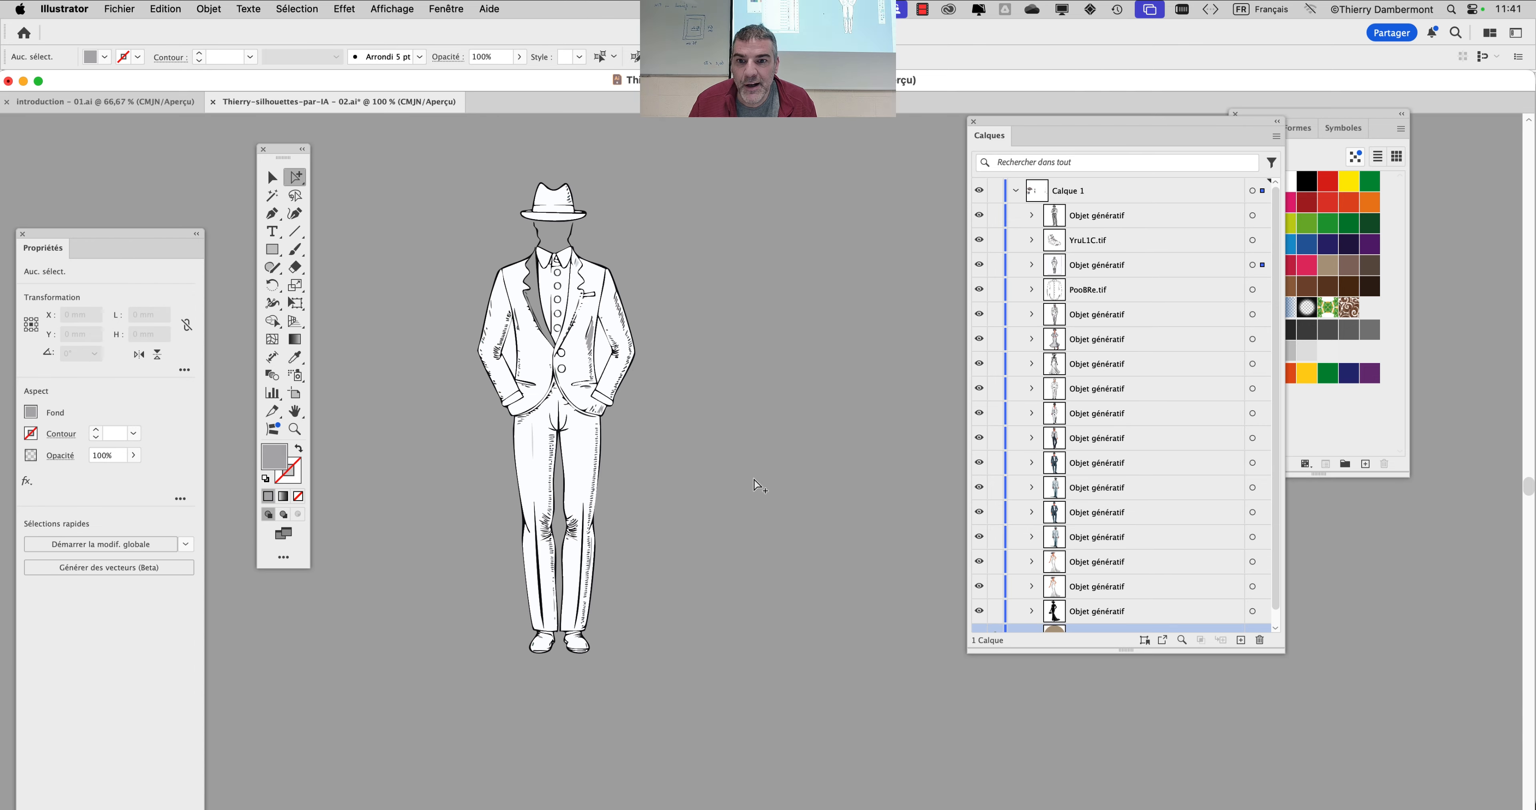
- Move the transparent line-drawn figure with the hat up, closer beneath the white suit silhouette, and deselect it
{"action": "scroll", "coordinate": [755, 486], "scroll_direction": "down", "scroll_amount": 3}
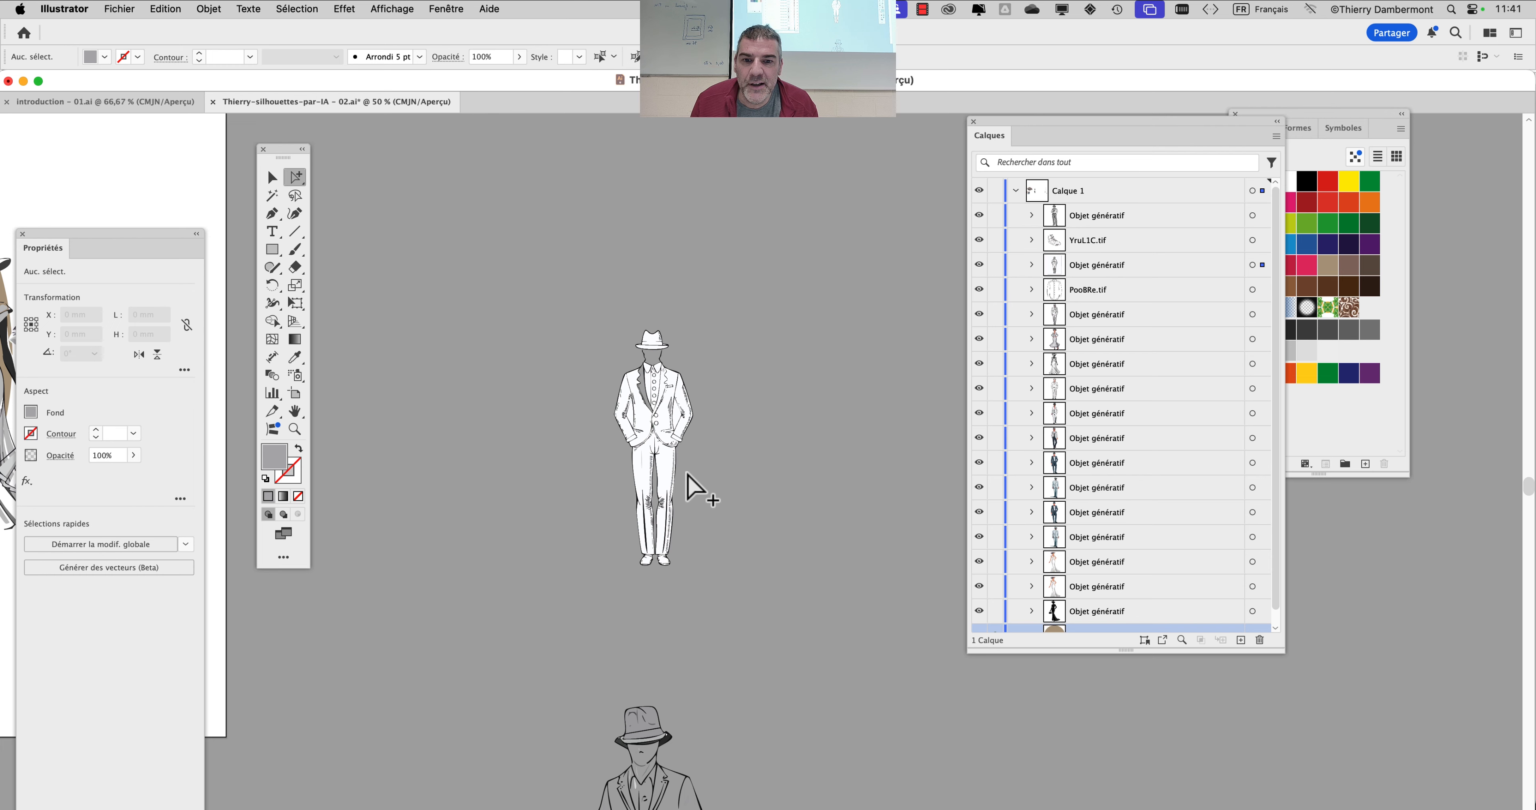
{"action": "left_click_drag", "start_coordinate": [682, 473], "coordinate": [569, 311]}
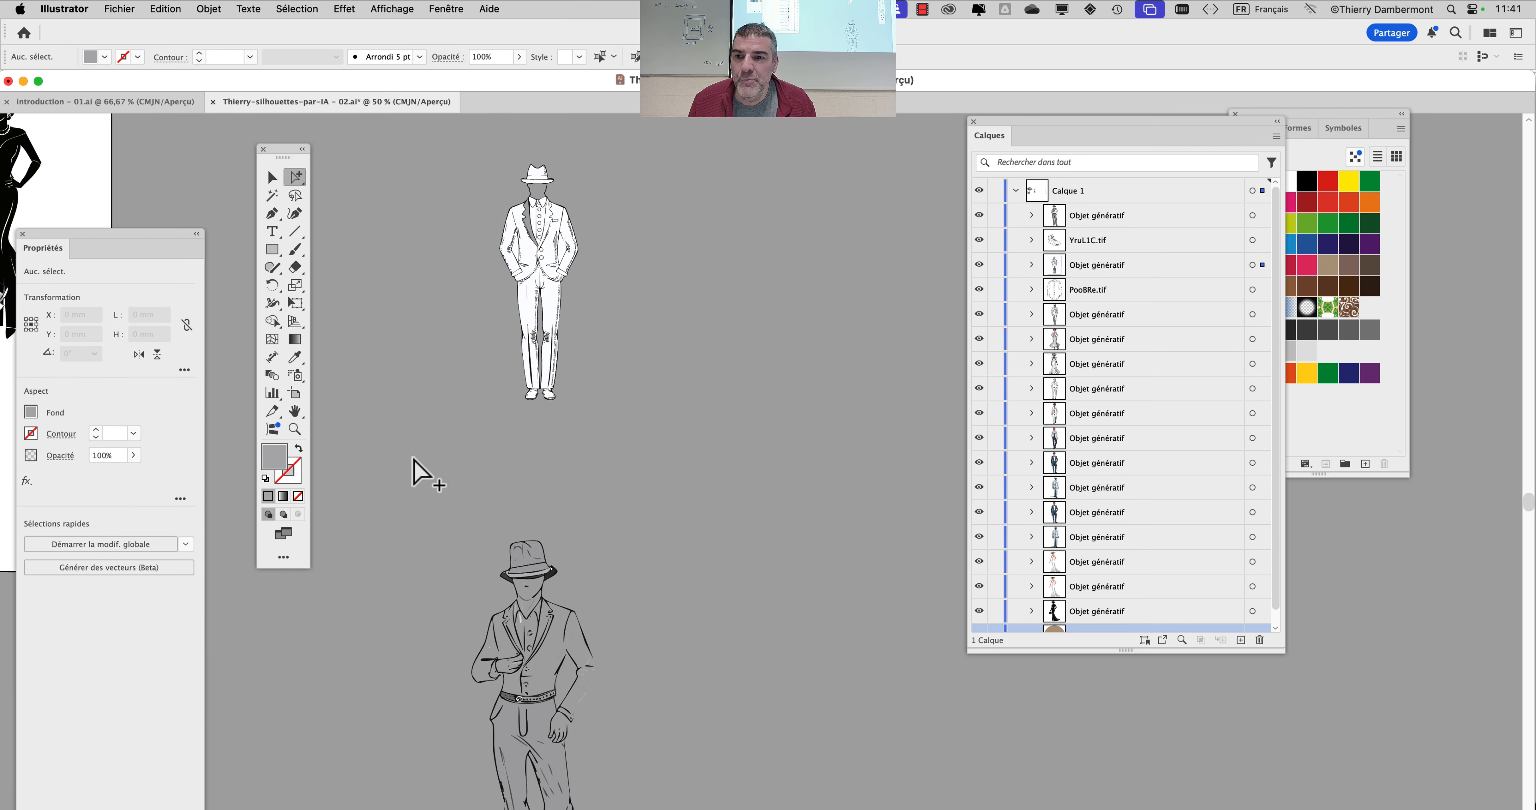
{"action": "key", "text": "v"}
{"action": "left_click_drag", "start_coordinate": [546, 580], "coordinate": [559, 484]}
{"action": "left_click", "coordinate": [726, 536]}
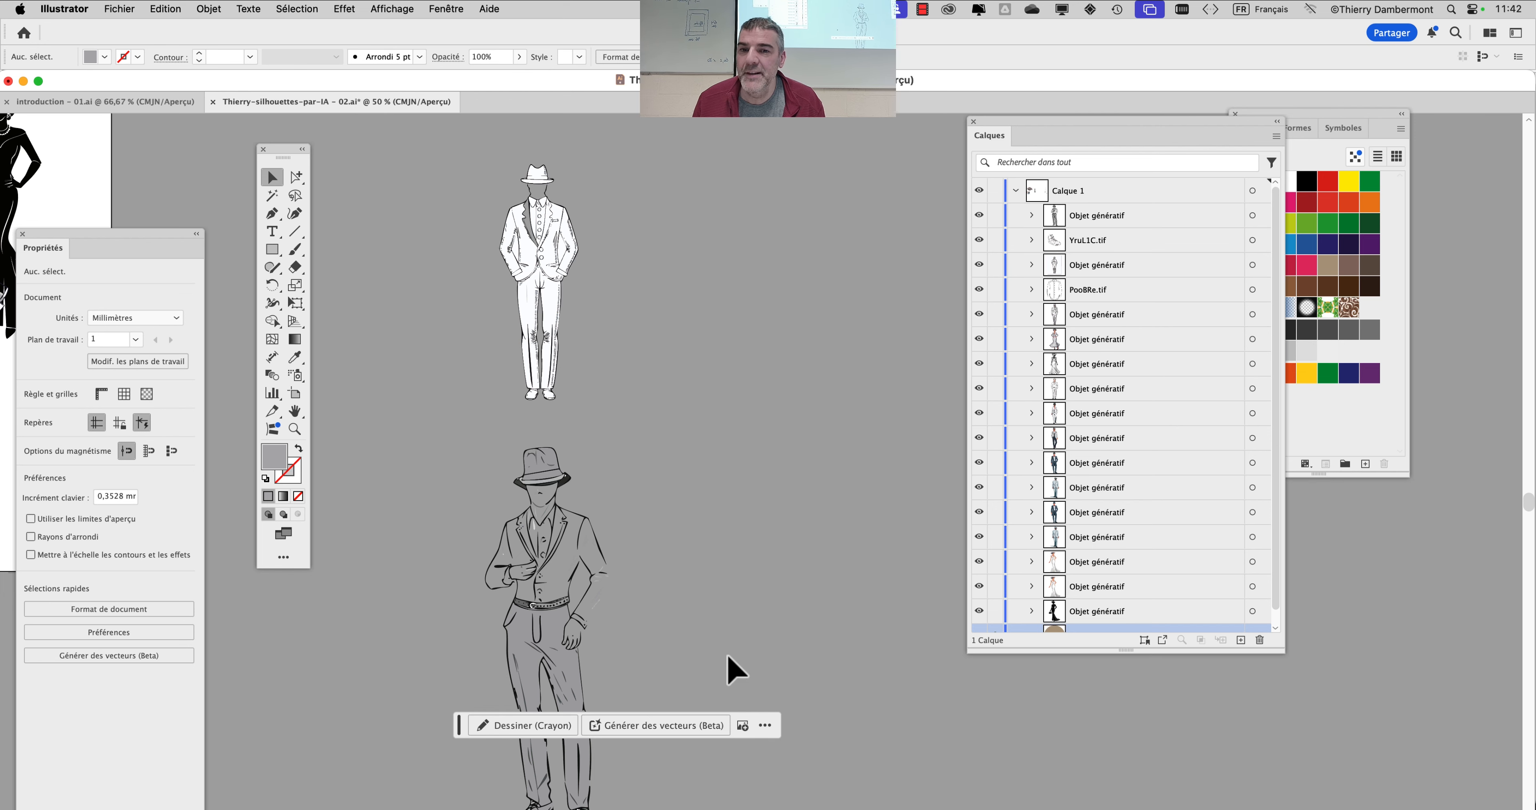
- Move the shirt drawing from the far side of the canvas to beside the white suit silhouette and deselect it
{"action": "scroll", "coordinate": [541, 247], "scroll_direction": "up", "scroll_amount": 5}
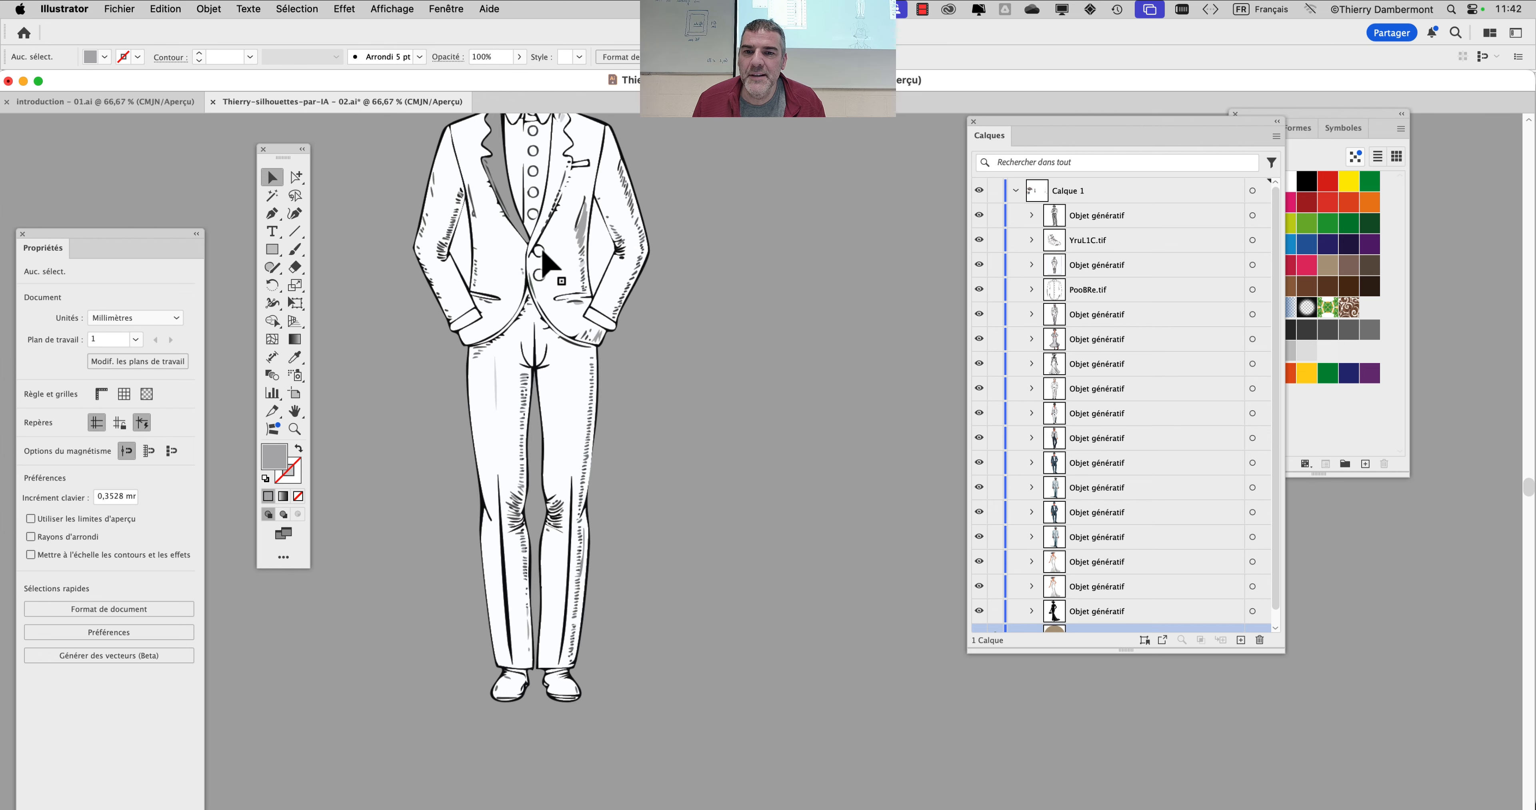
{"action": "scroll", "coordinate": [587, 424], "scroll_direction": "up", "scroll_amount": 3}
{"action": "scroll", "coordinate": [587, 424], "scroll_direction": "up", "scroll_amount": 3}
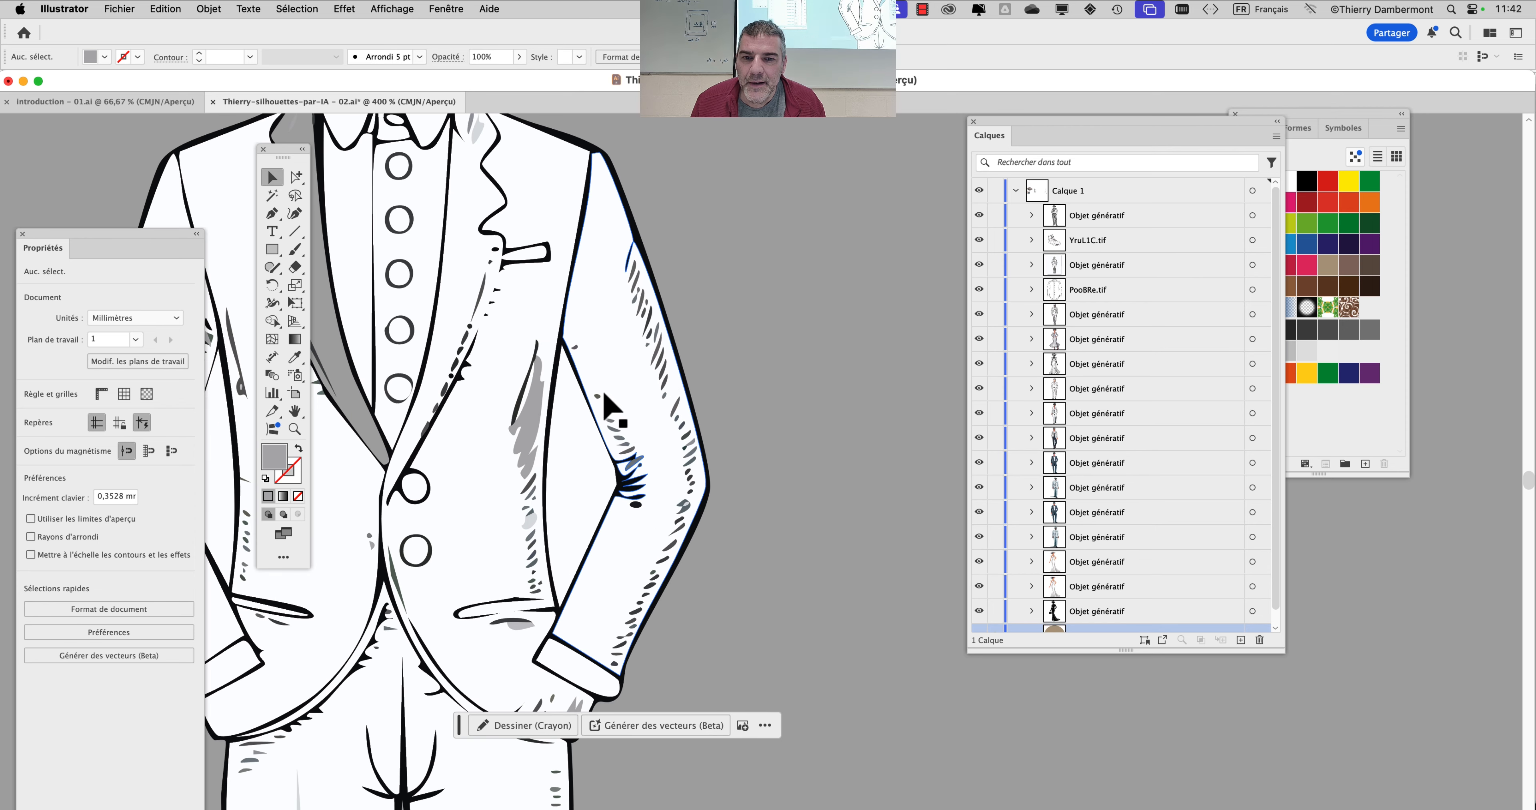
{"action": "scroll", "coordinate": [608, 420], "scroll_direction": "down", "scroll_amount": 6}
{"action": "scroll", "coordinate": [606, 403], "scroll_direction": "down", "scroll_amount": 4}
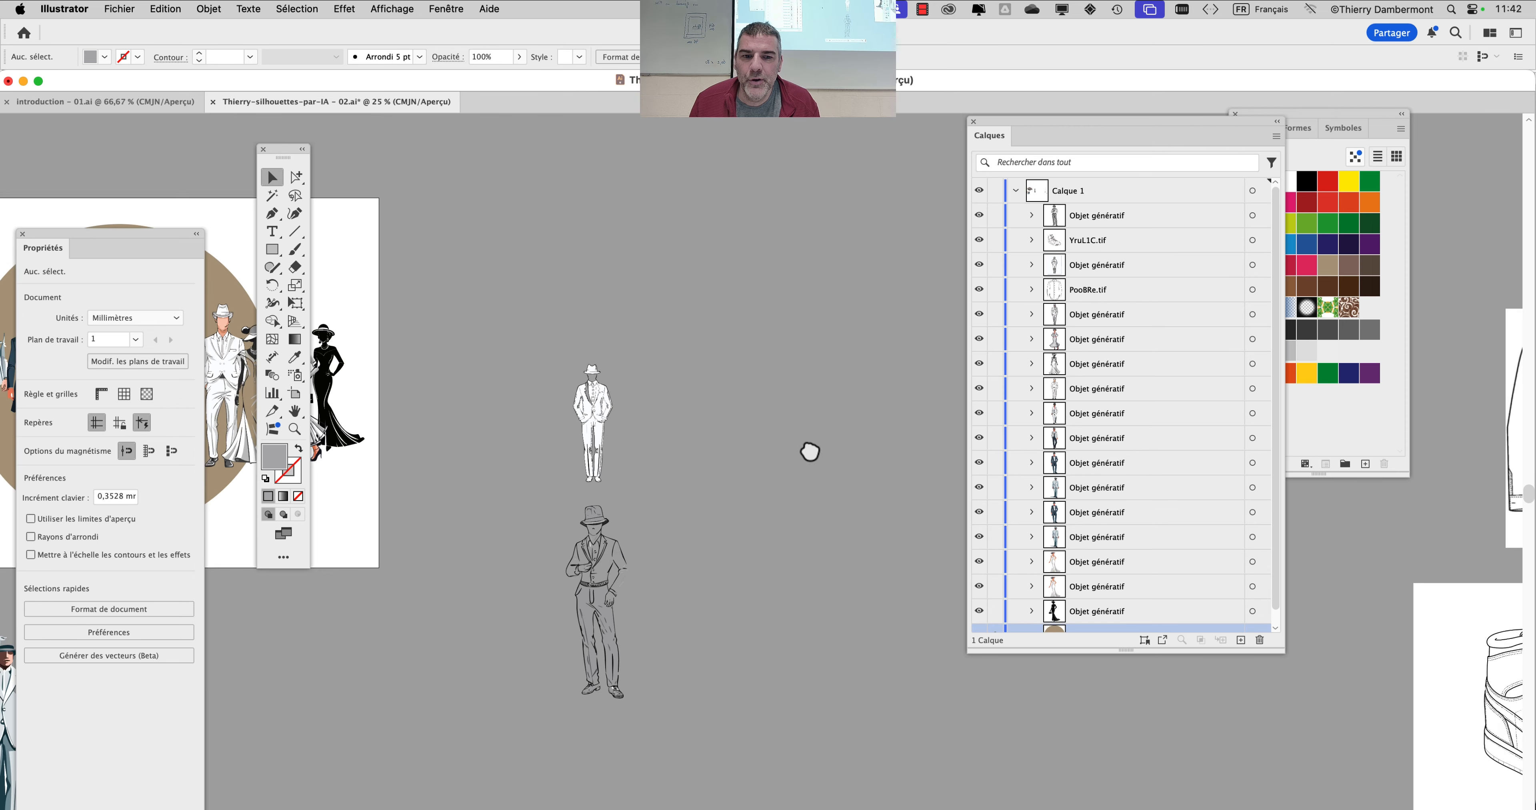
{"action": "scroll", "coordinate": [812, 463], "scroll_direction": "left", "scroll_amount": 3}
{"action": "left_click_drag", "start_coordinate": [839, 461], "coordinate": [542, 525]}
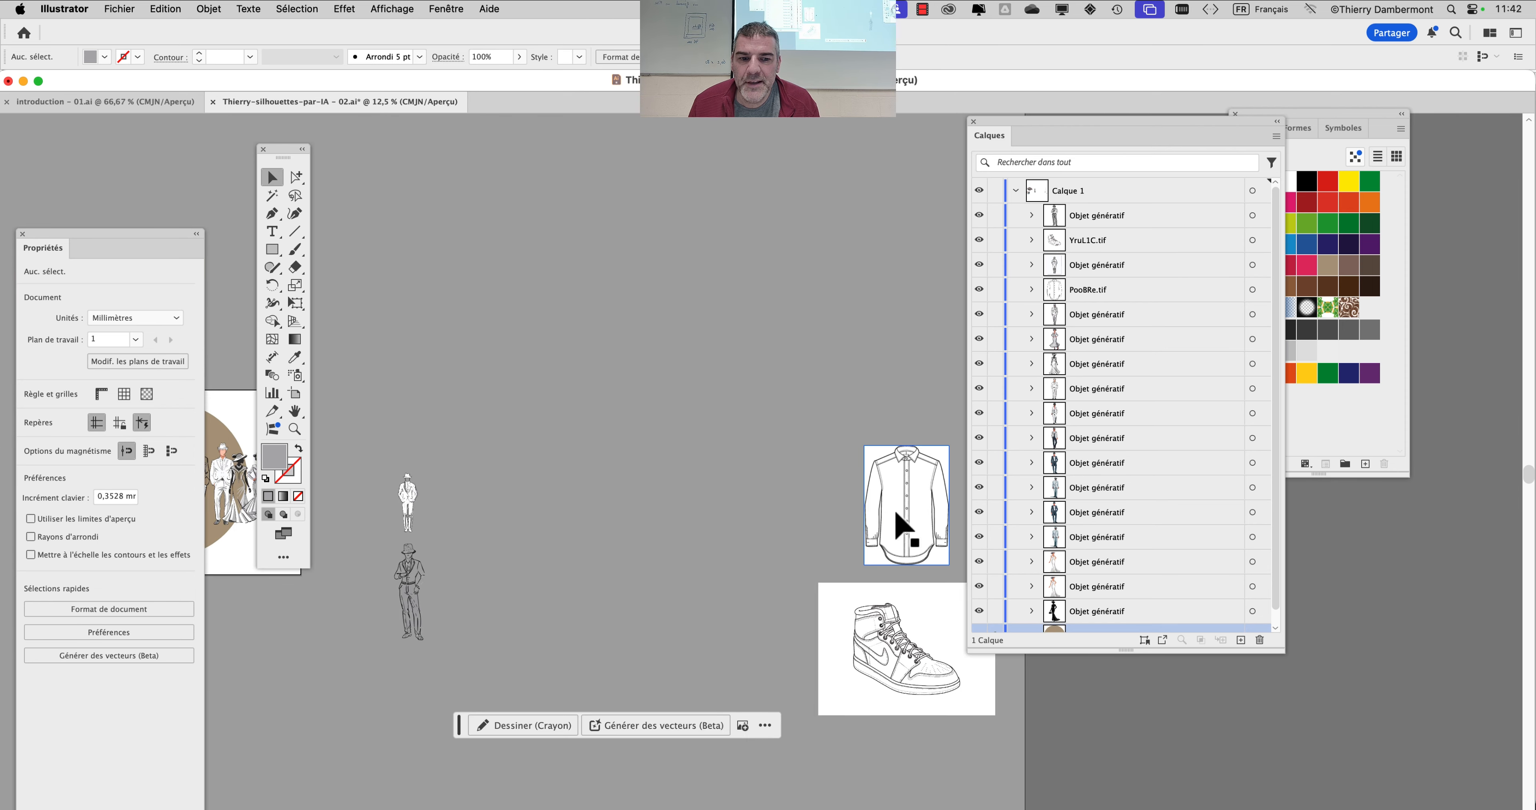
{"action": "left_click_drag", "start_coordinate": [898, 513], "coordinate": [464, 511]}
{"action": "scroll", "coordinate": [433, 501], "scroll_direction": "up", "scroll_amount": 6}
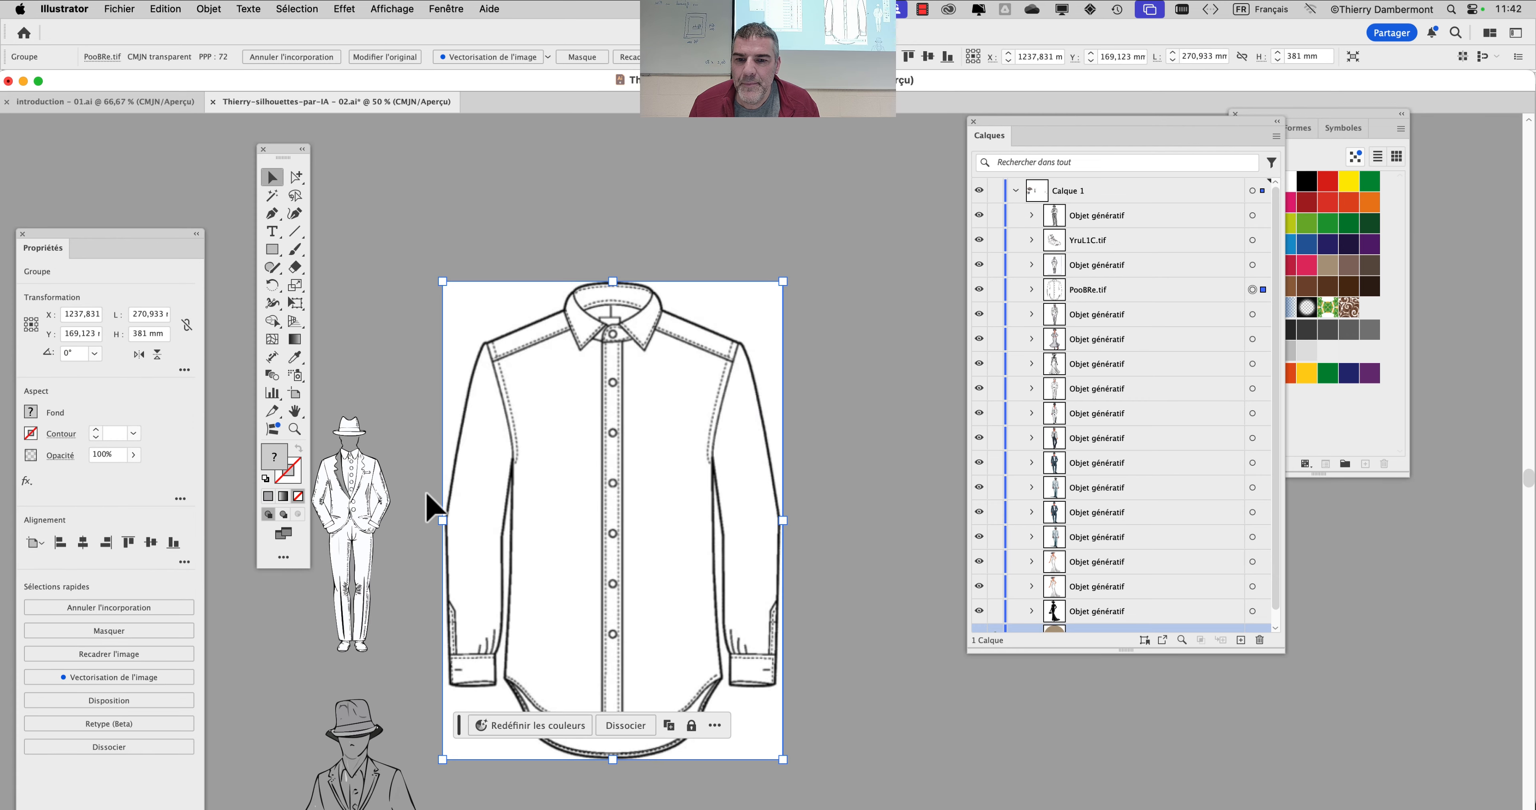
{"action": "left_click_drag", "start_coordinate": [643, 531], "coordinate": [653, 427]}
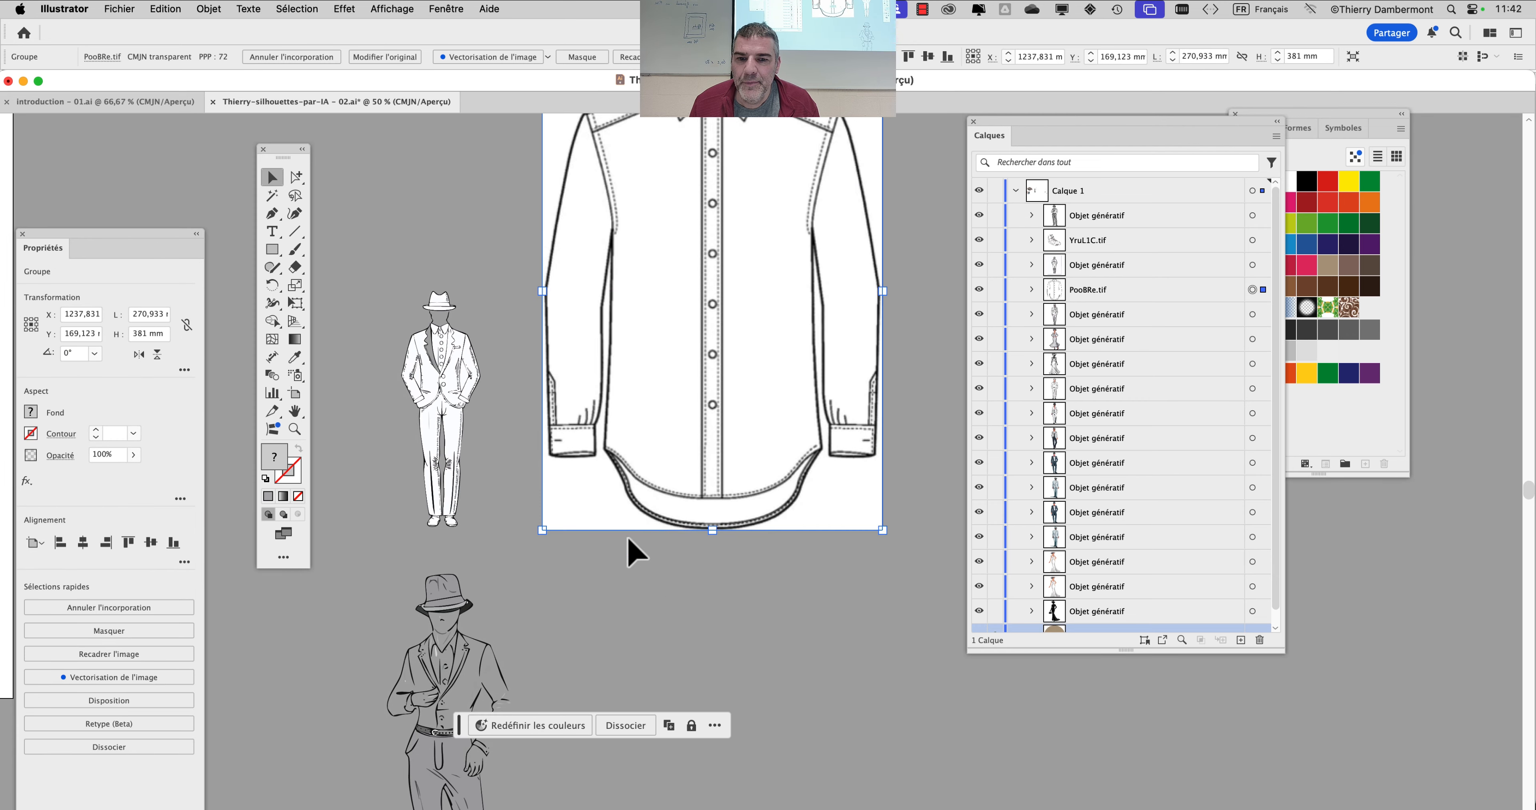
{"action": "left_click", "coordinate": [666, 596]}
{"action": "scroll", "coordinate": [425, 381], "scroll_direction": "up", "scroll_amount": 4}
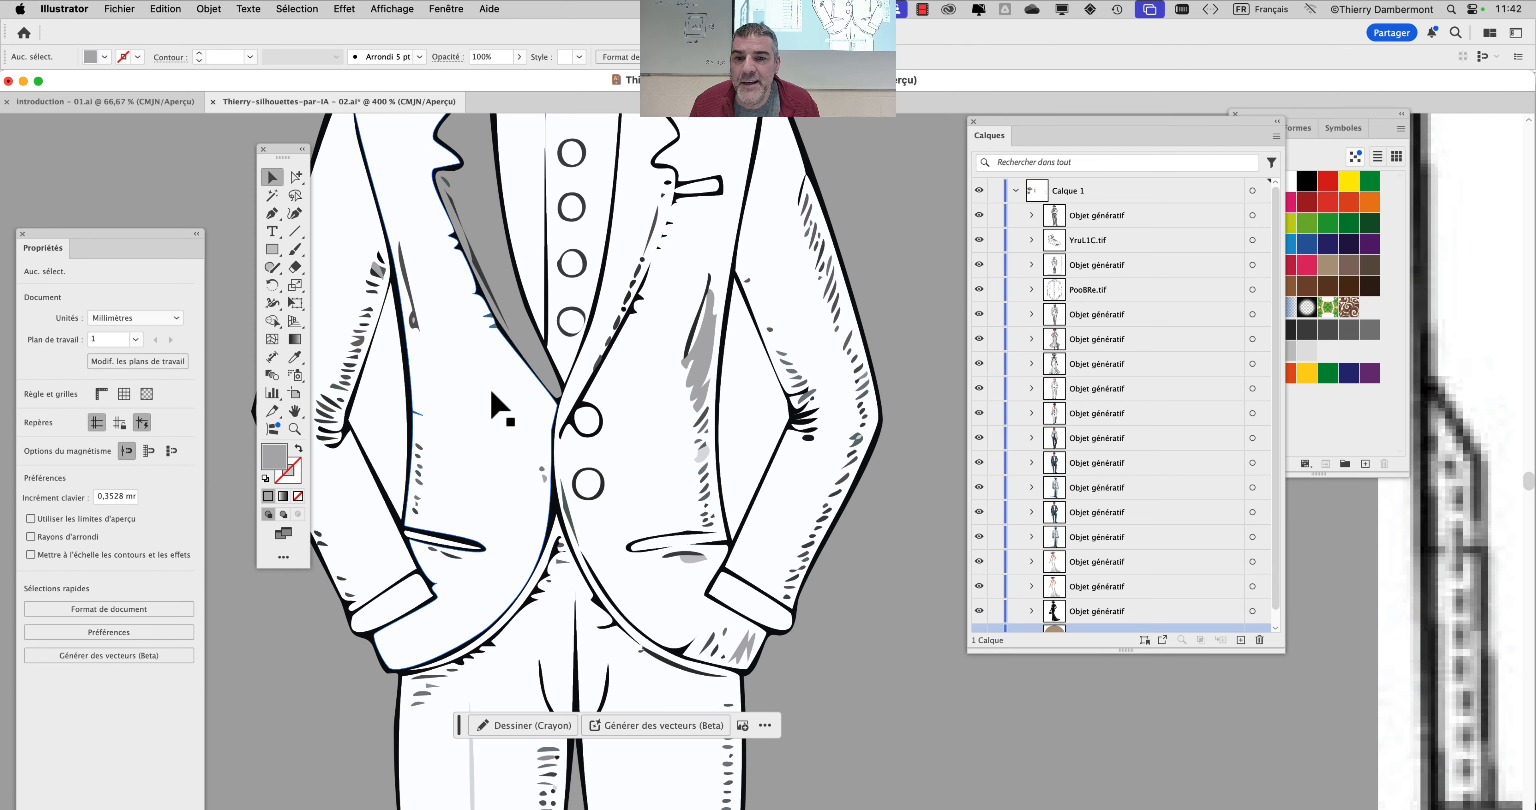
- Move the sneaker drawing from the far side of the canvas to beside the line-drawn figure, beneath the shirt drawing
{"action": "scroll", "coordinate": [497, 404], "scroll_direction": "down", "scroll_amount": 2}
{"action": "scroll", "coordinate": [489, 403], "scroll_direction": "down", "scroll_amount": 1}
{"action": "scroll", "coordinate": [801, 410], "scroll_direction": "down", "scroll_amount": 3}
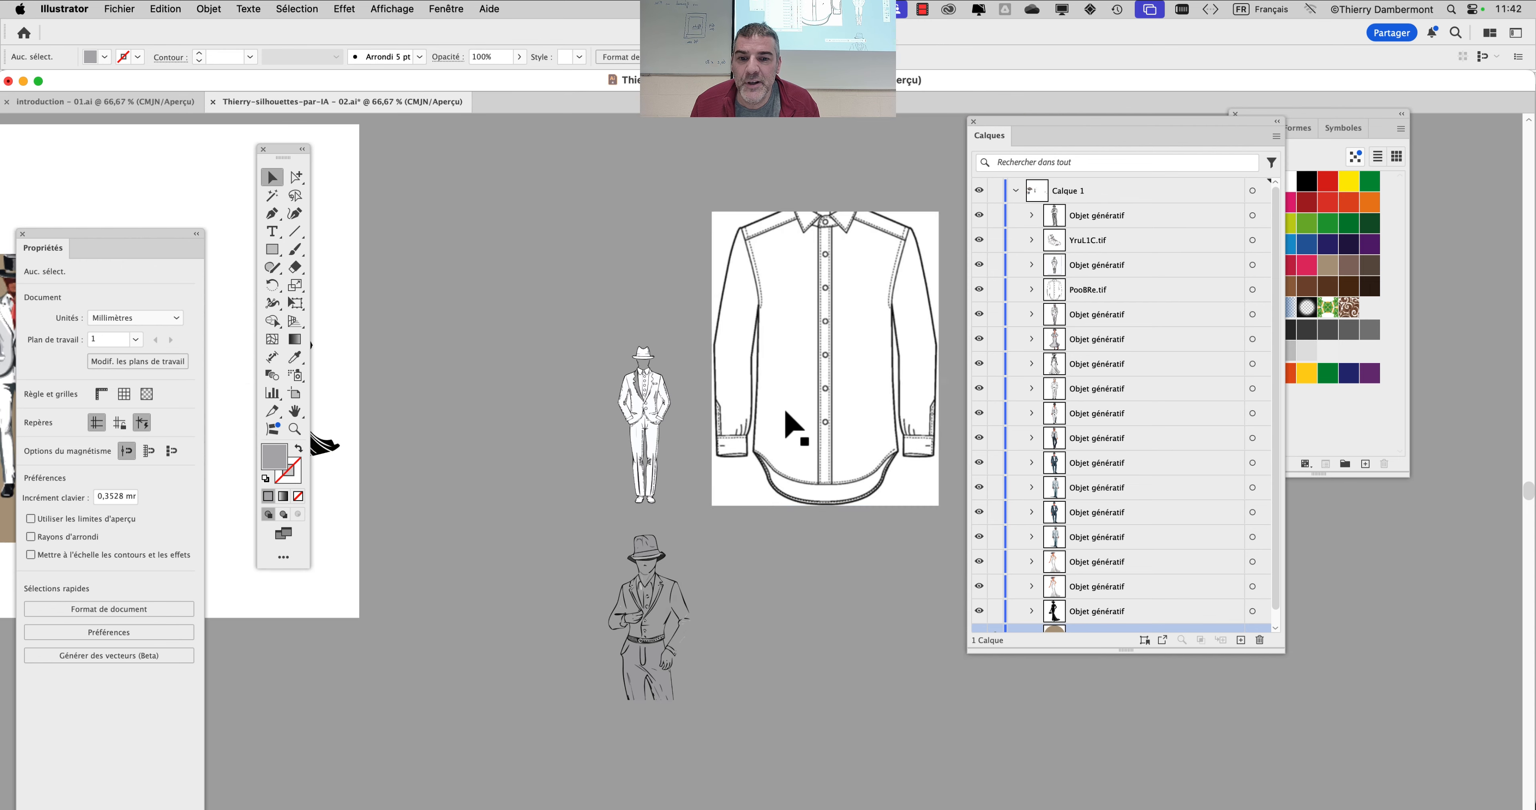
{"action": "left_click_drag", "start_coordinate": [849, 589], "coordinate": [601, 452]}
{"action": "scroll", "coordinate": [604, 462], "scroll_direction": "down", "scroll_amount": 1}
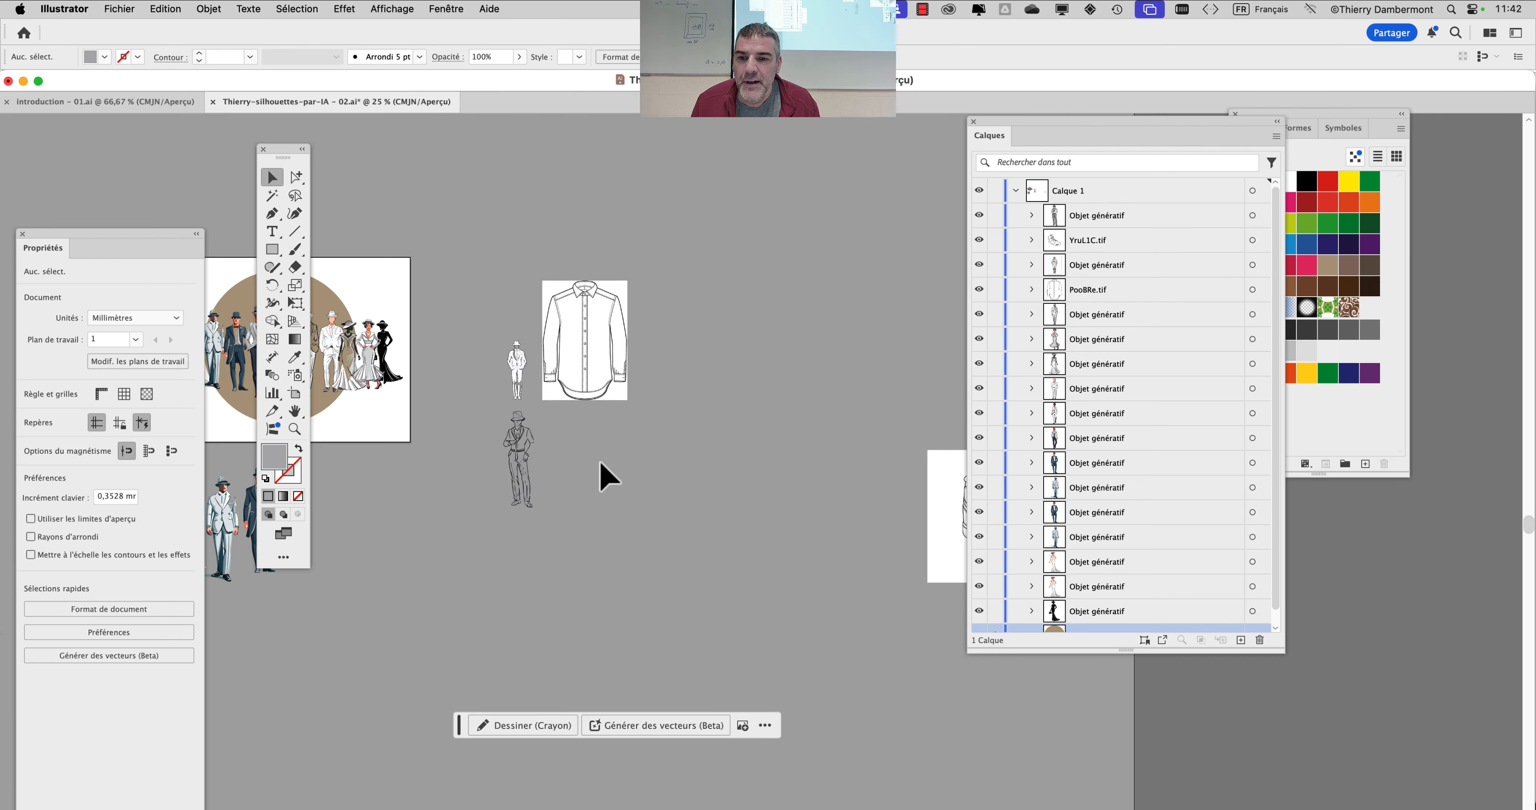
{"action": "left_click_drag", "start_coordinate": [947, 529], "coordinate": [574, 504]}
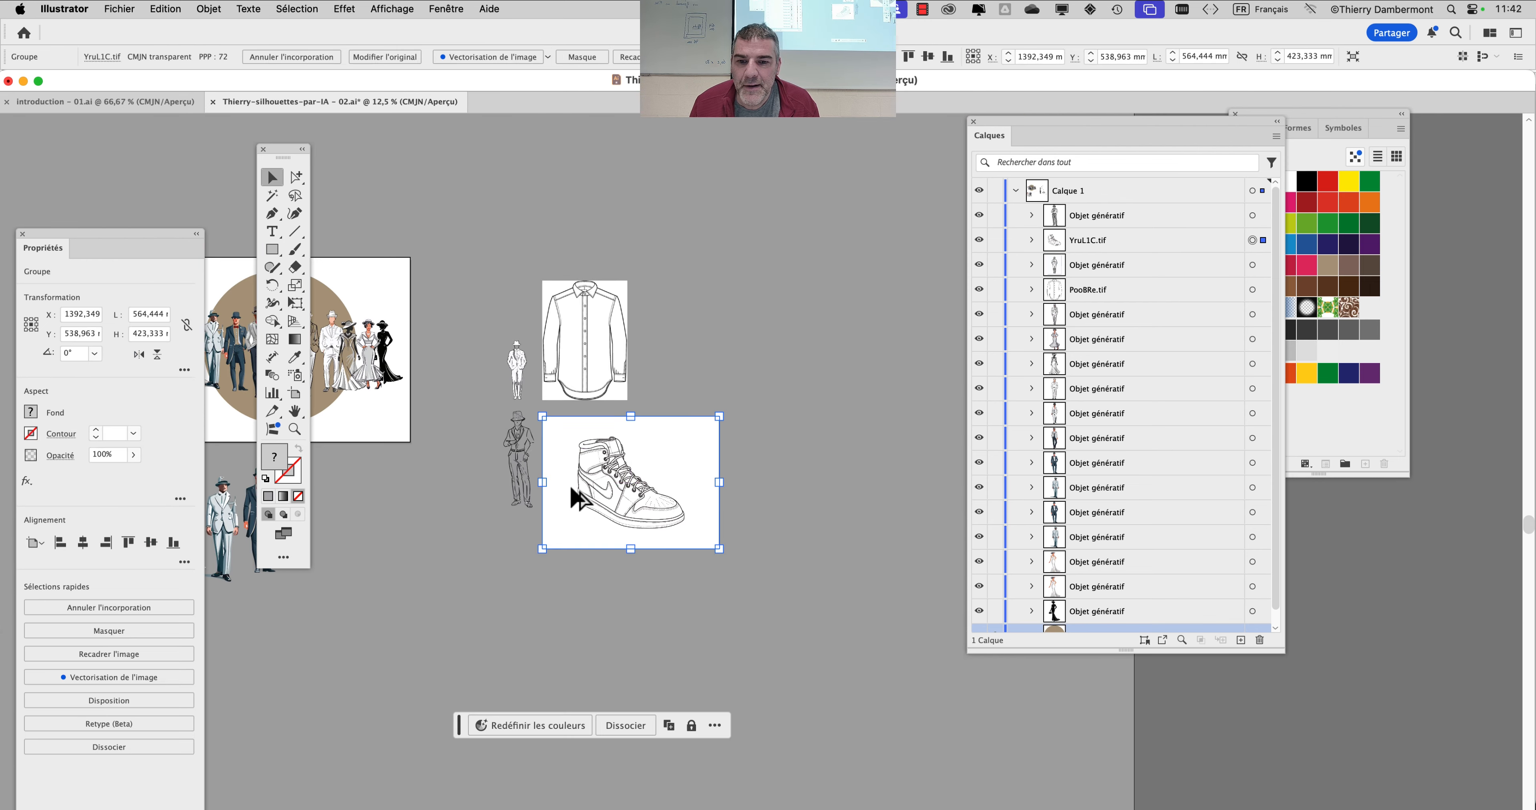
- Hide the panels except the toolbox and examine the sneaker drawing and the line-drawn figure with the hat up close
{"action": "scroll", "coordinate": [574, 500], "scroll_direction": "up", "scroll_amount": 2}
{"action": "scroll", "coordinate": [653, 485], "scroll_direction": "up", "scroll_amount": 3}
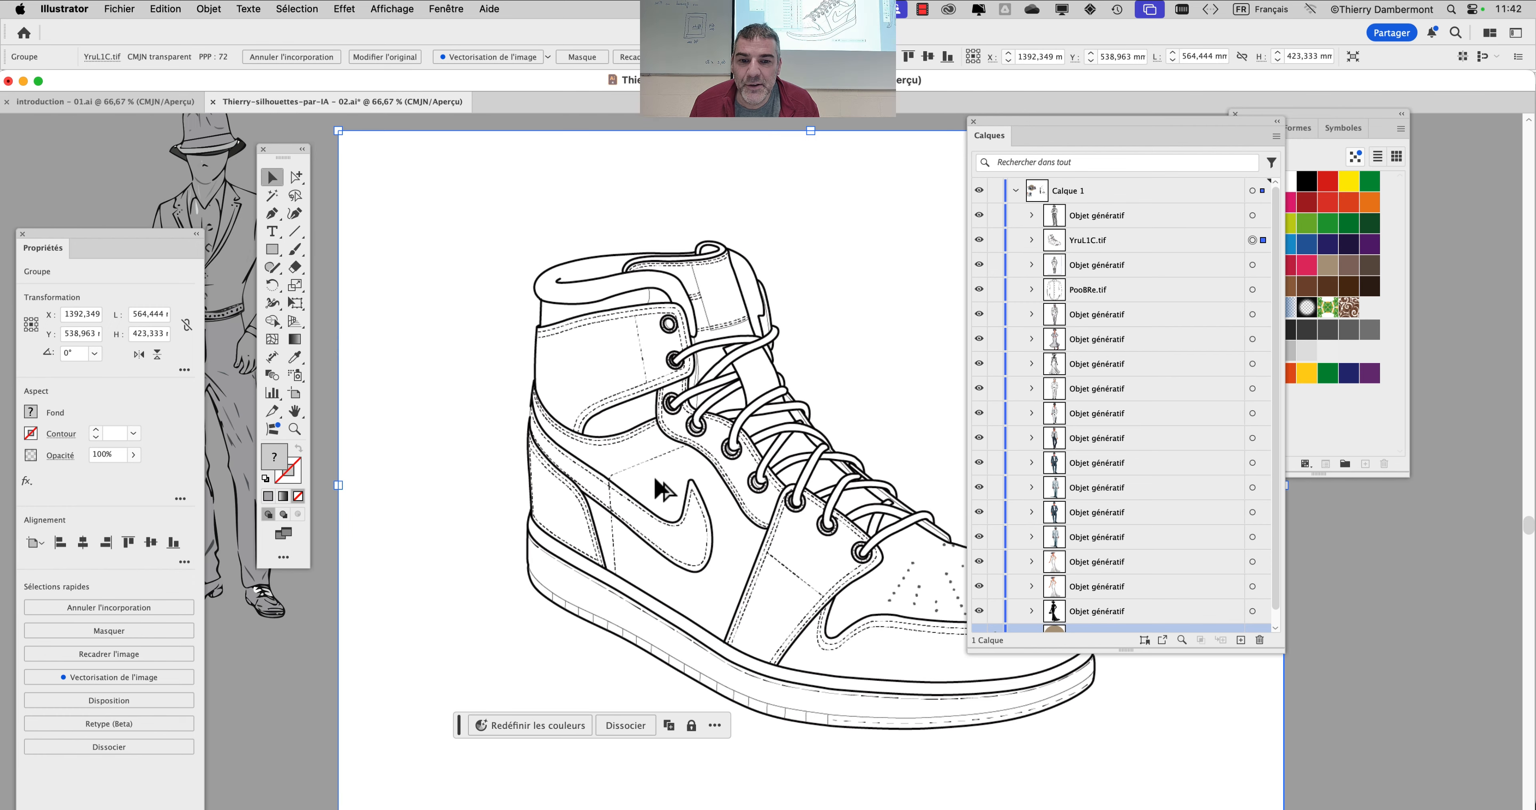
{"action": "scroll", "coordinate": [662, 492], "scroll_direction": "down", "scroll_amount": 1}
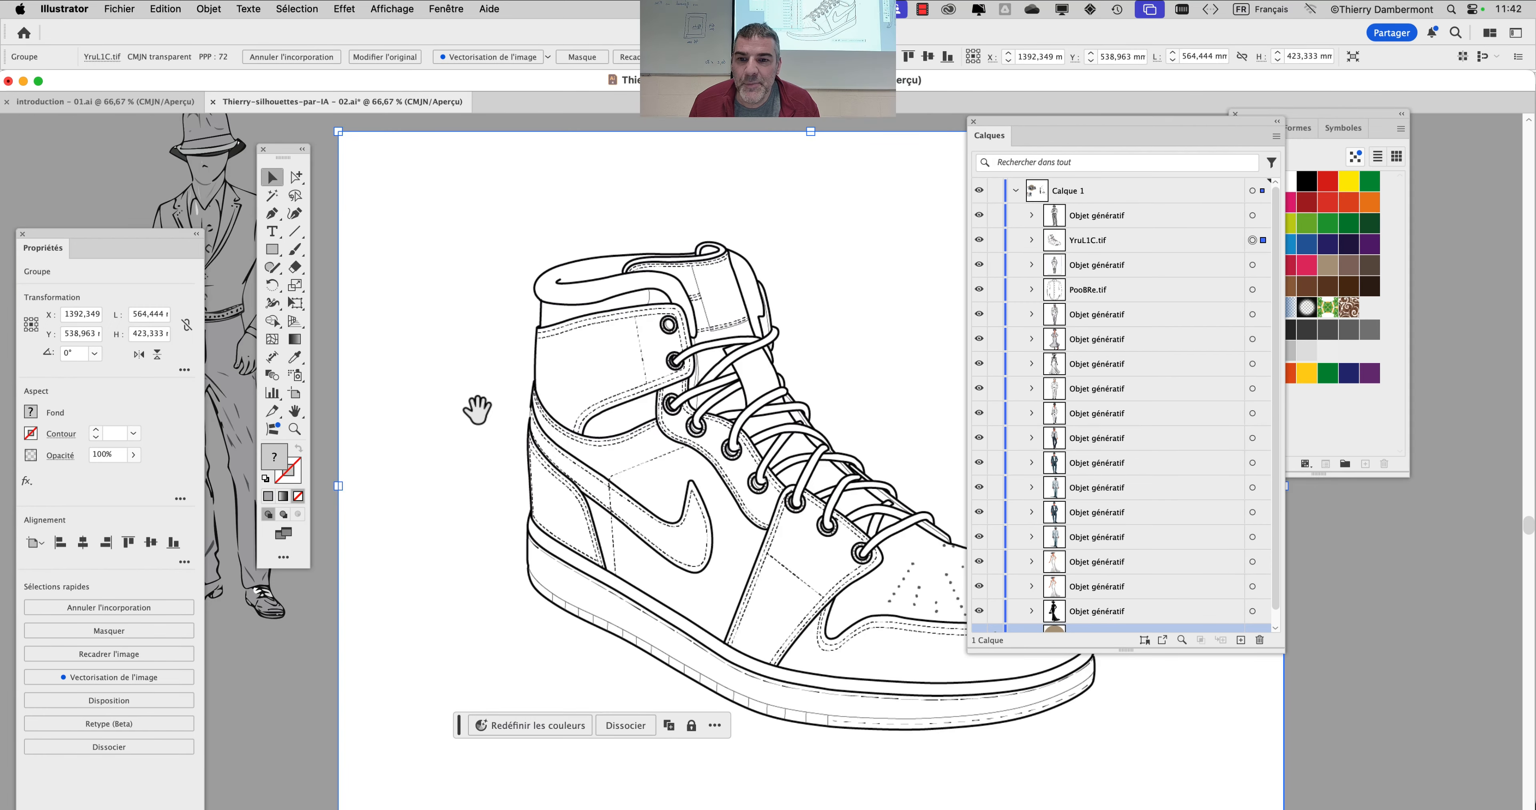
{"action": "left_click_drag", "start_coordinate": [477, 410], "coordinate": [806, 456]}
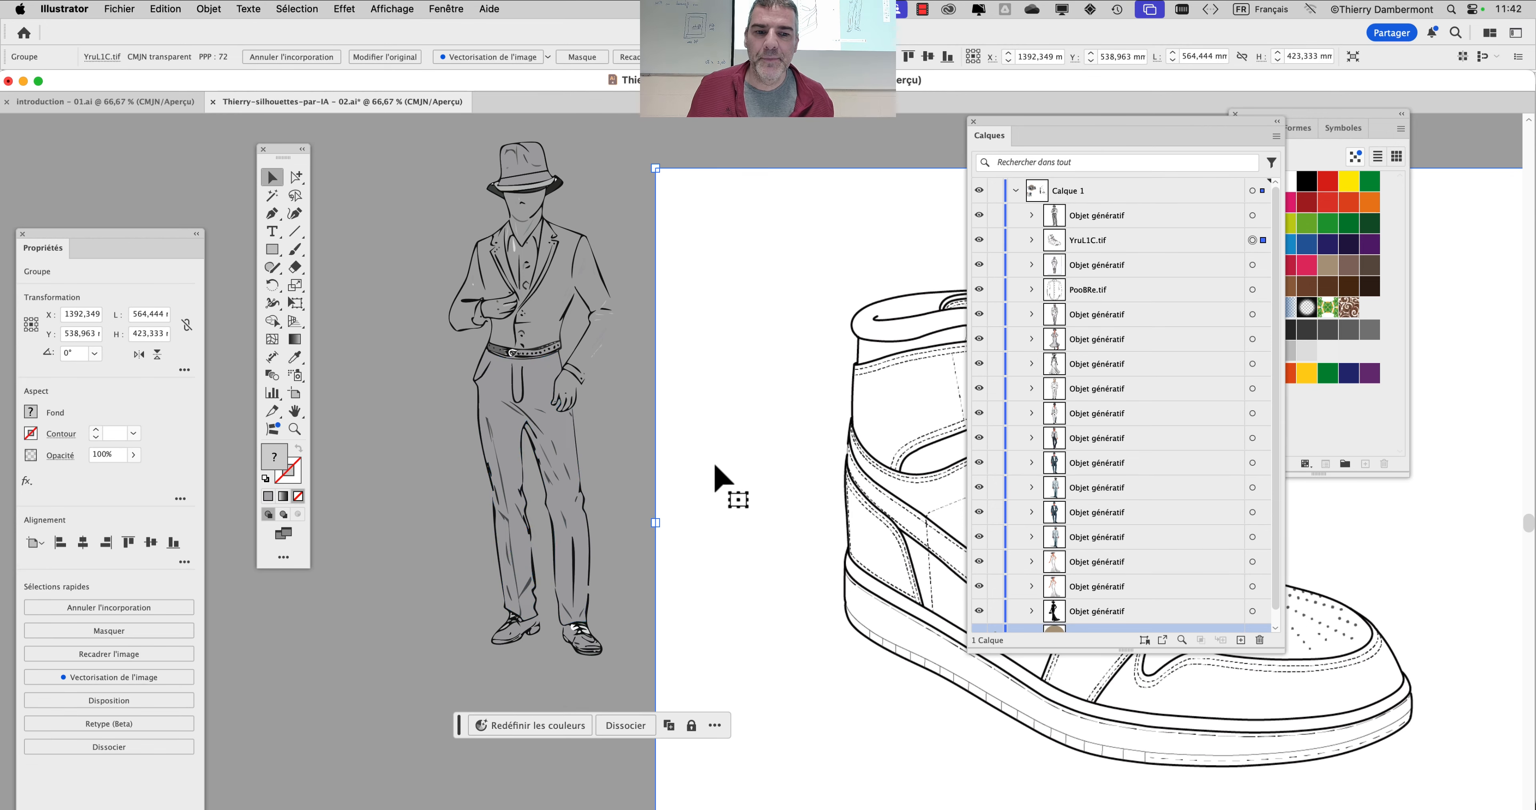
{"action": "key", "text": "shift+Tab"}
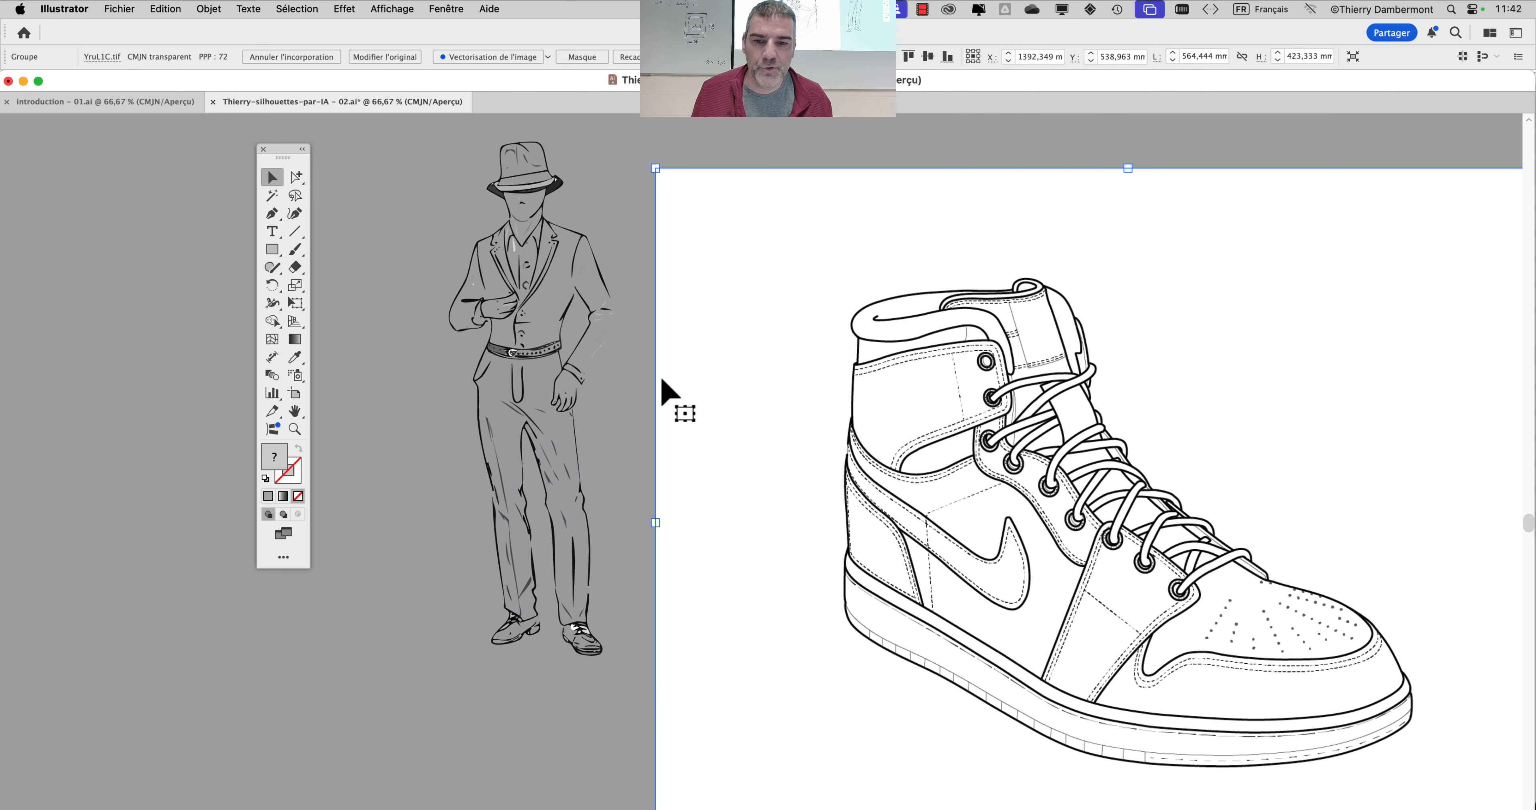
{"action": "scroll", "coordinate": [539, 311], "scroll_direction": "up", "scroll_amount": 1}
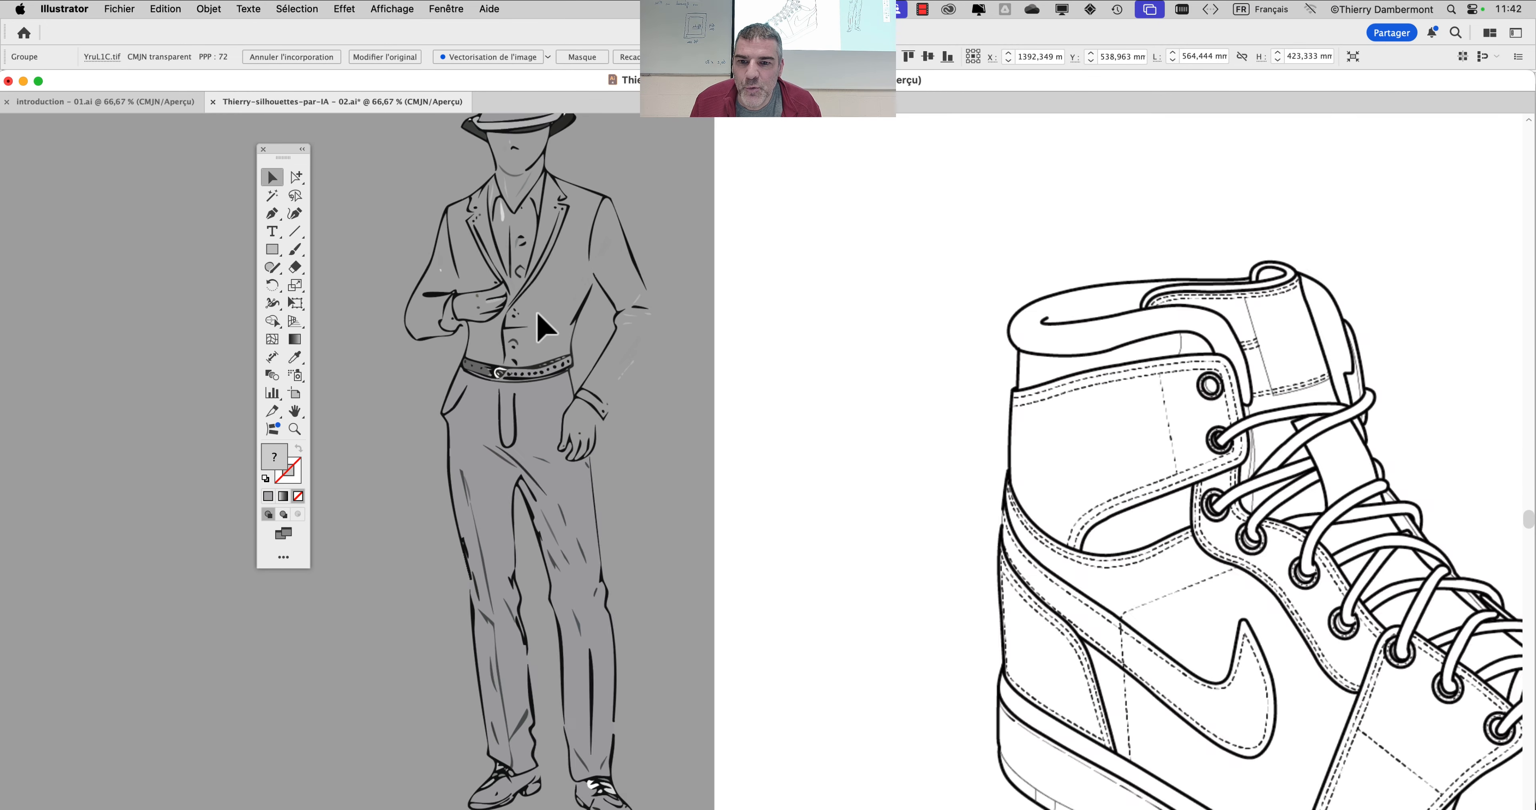
{"action": "scroll", "coordinate": [538, 316], "scroll_direction": "up", "scroll_amount": 1}
{"action": "scroll", "coordinate": [538, 316], "scroll_direction": "down", "scroll_amount": 4}
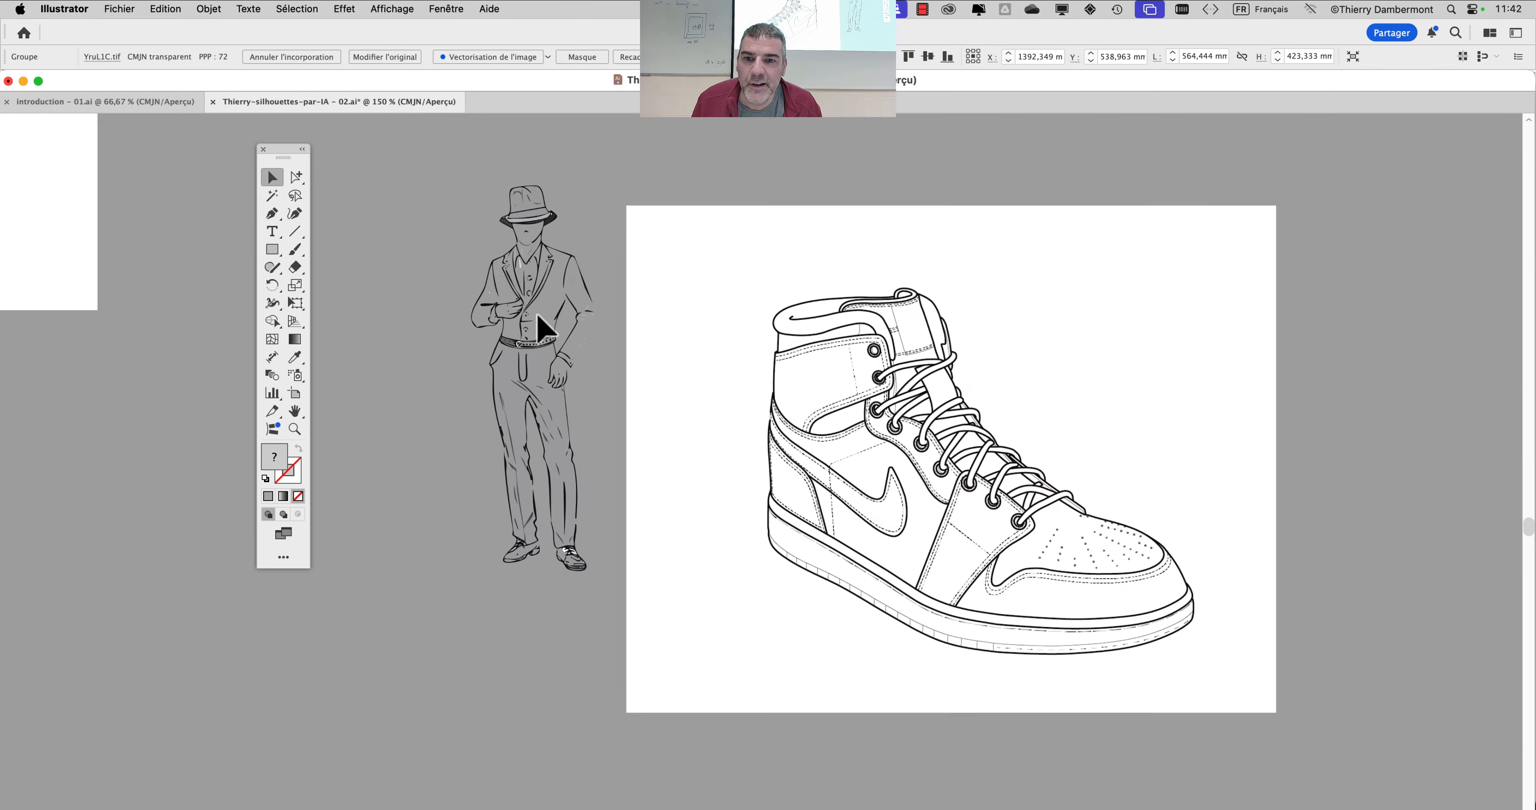
{"action": "left_click_drag", "start_coordinate": [518, 394], "coordinate": [494, 469]}
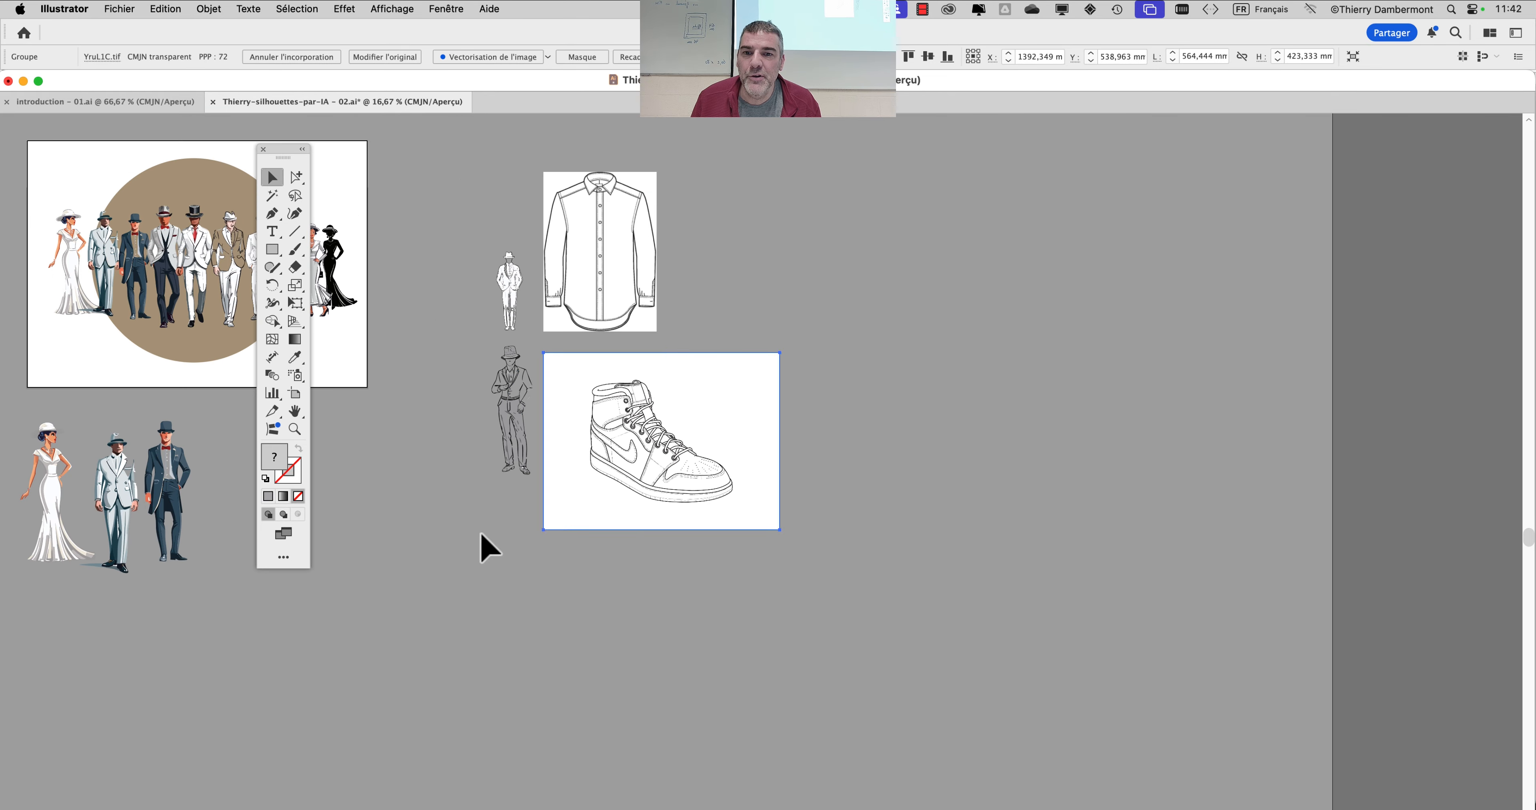
- Deselect the sneaker drawing, switch to the Bing image search in Firefox and close the enlarged sneaker picture
{"action": "left_click", "coordinate": [779, 278]}
{"action": "key", "text": "super+Tab"}
{"action": "key", "text": "super+Tab"}
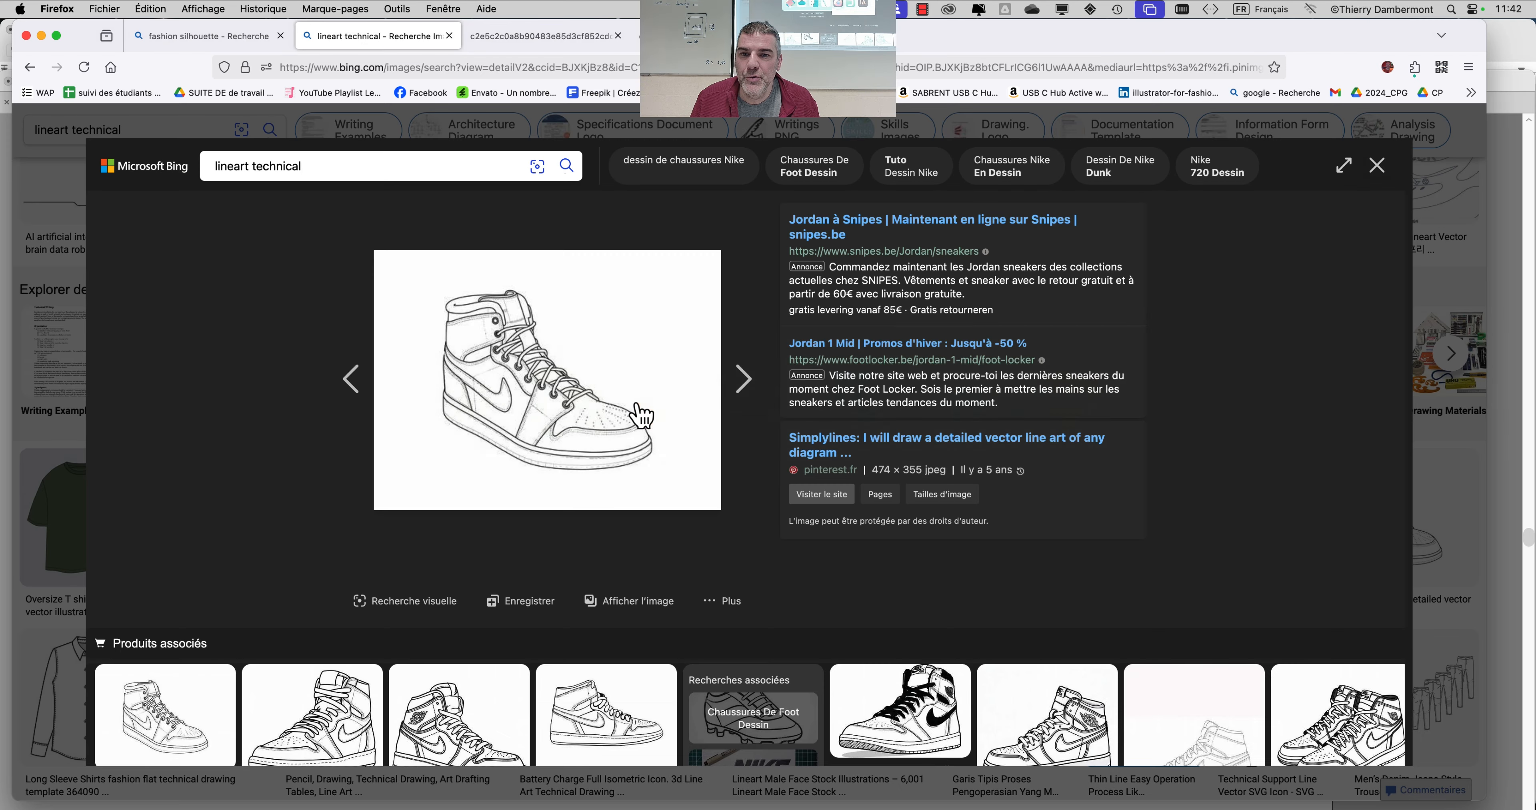
{"action": "left_click", "coordinate": [1376, 166]}
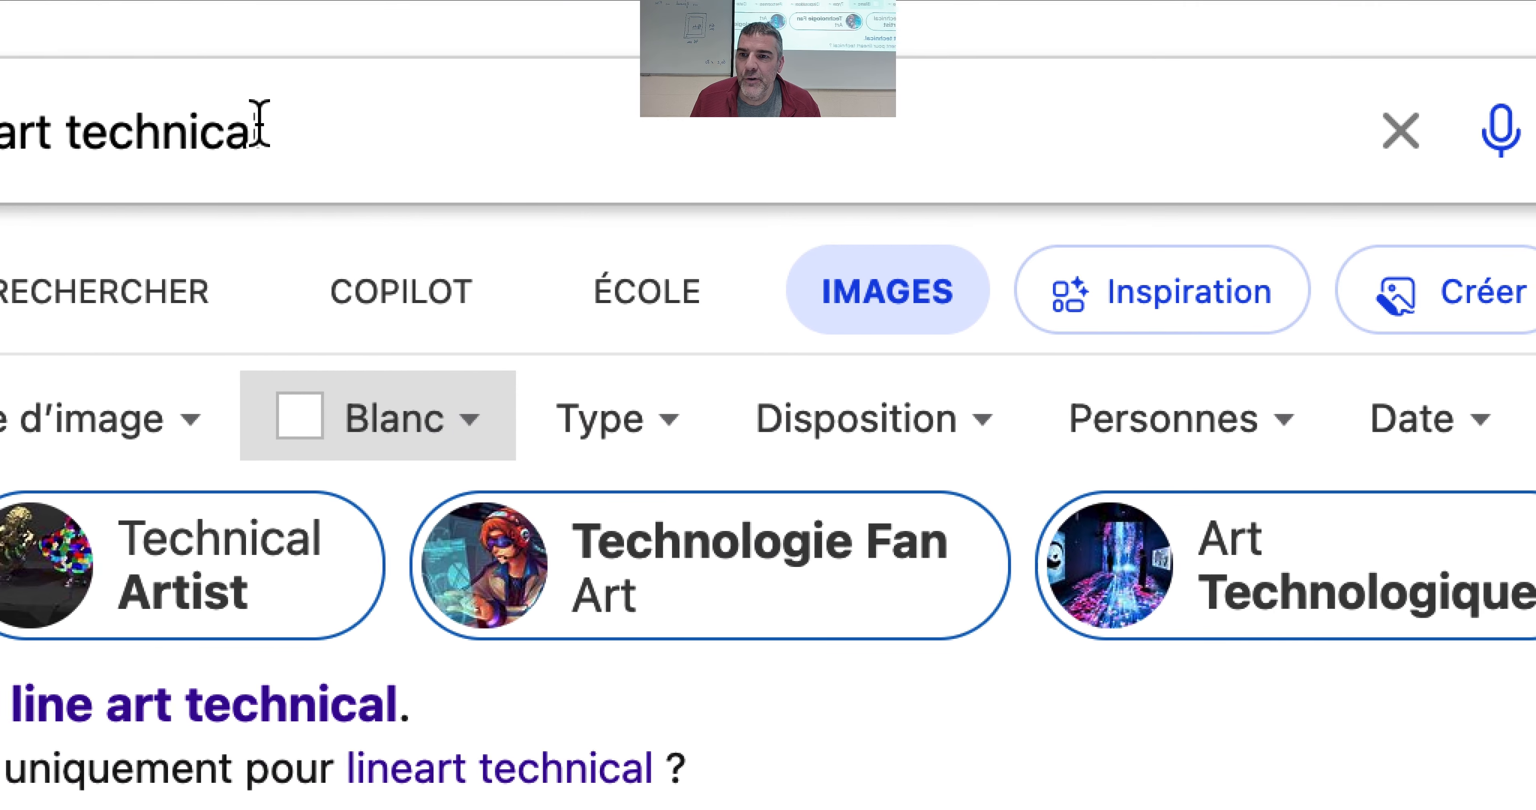
- Examine the "lineart technical" search wording and the options of the image search's colour filter
{"action": "left_click_drag", "start_coordinate": [257, 86], "coordinate": [13, 70]}
{"action": "left_click_drag", "start_coordinate": [212, 122], "coordinate": [51, 110]}
{"action": "left_click", "coordinate": [36, 62]}
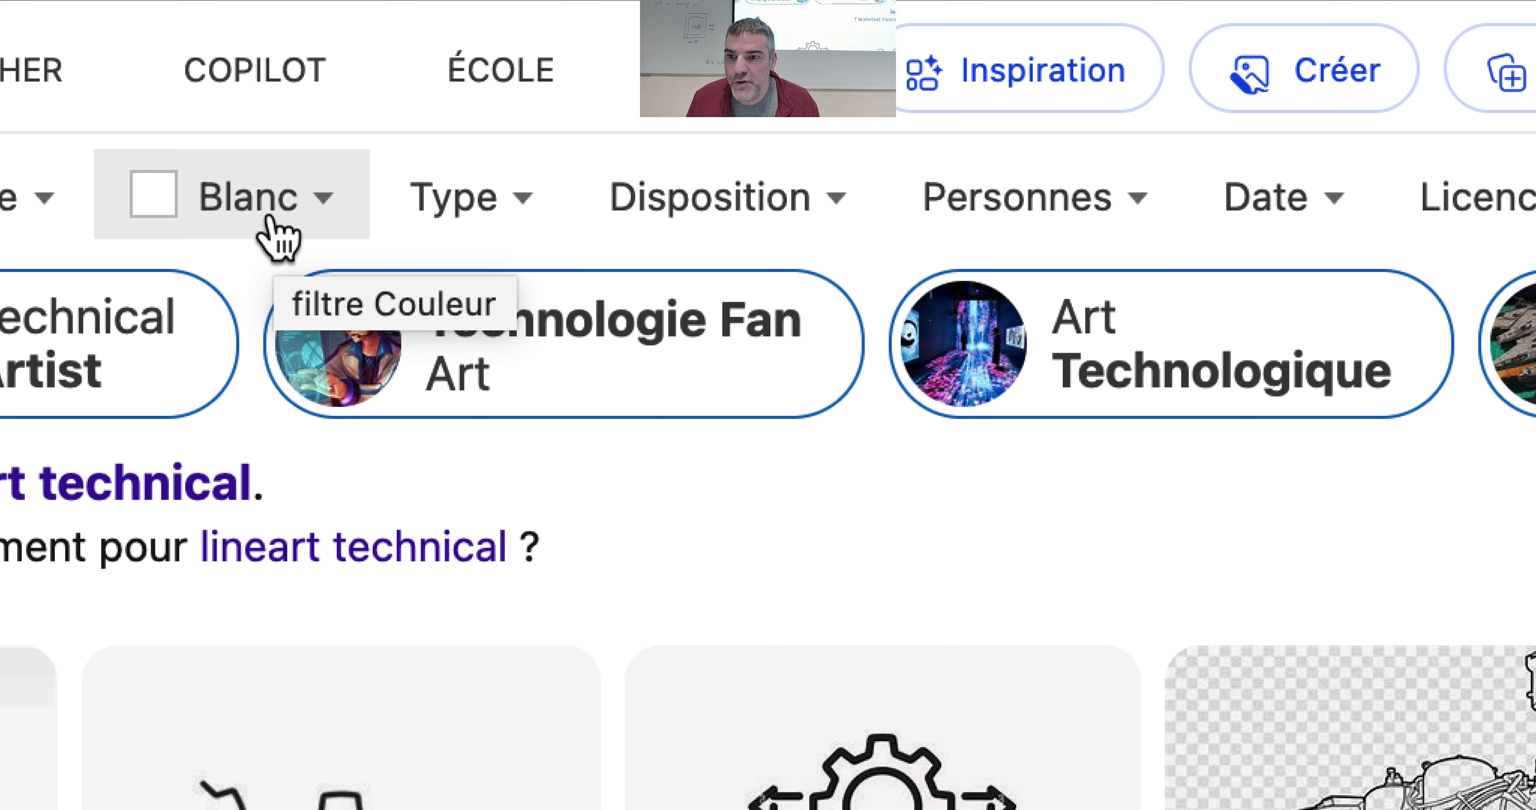
{"action": "left_click", "coordinate": [270, 219]}
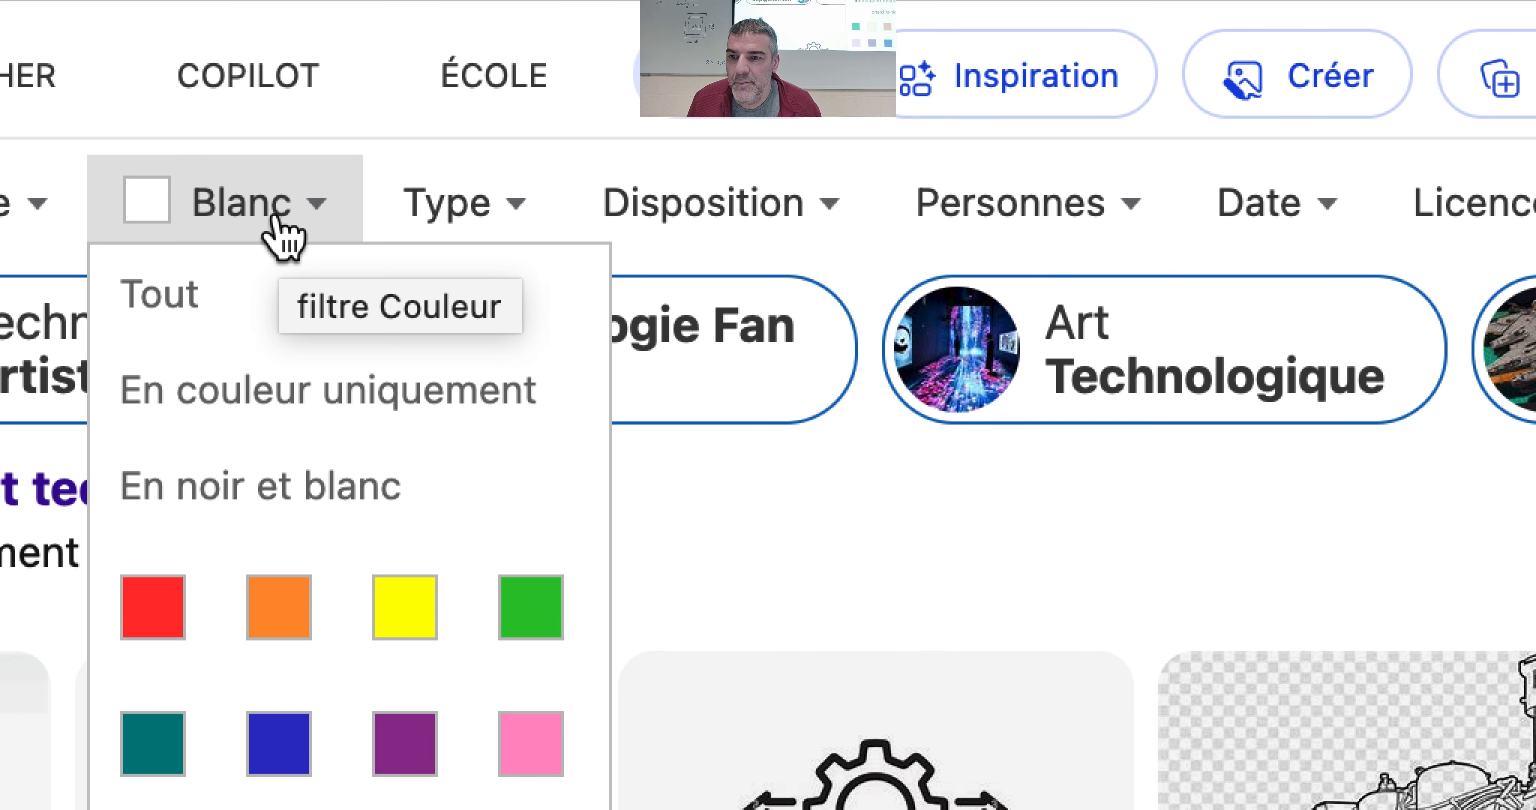
{"action": "left_click", "coordinate": [271, 220]}
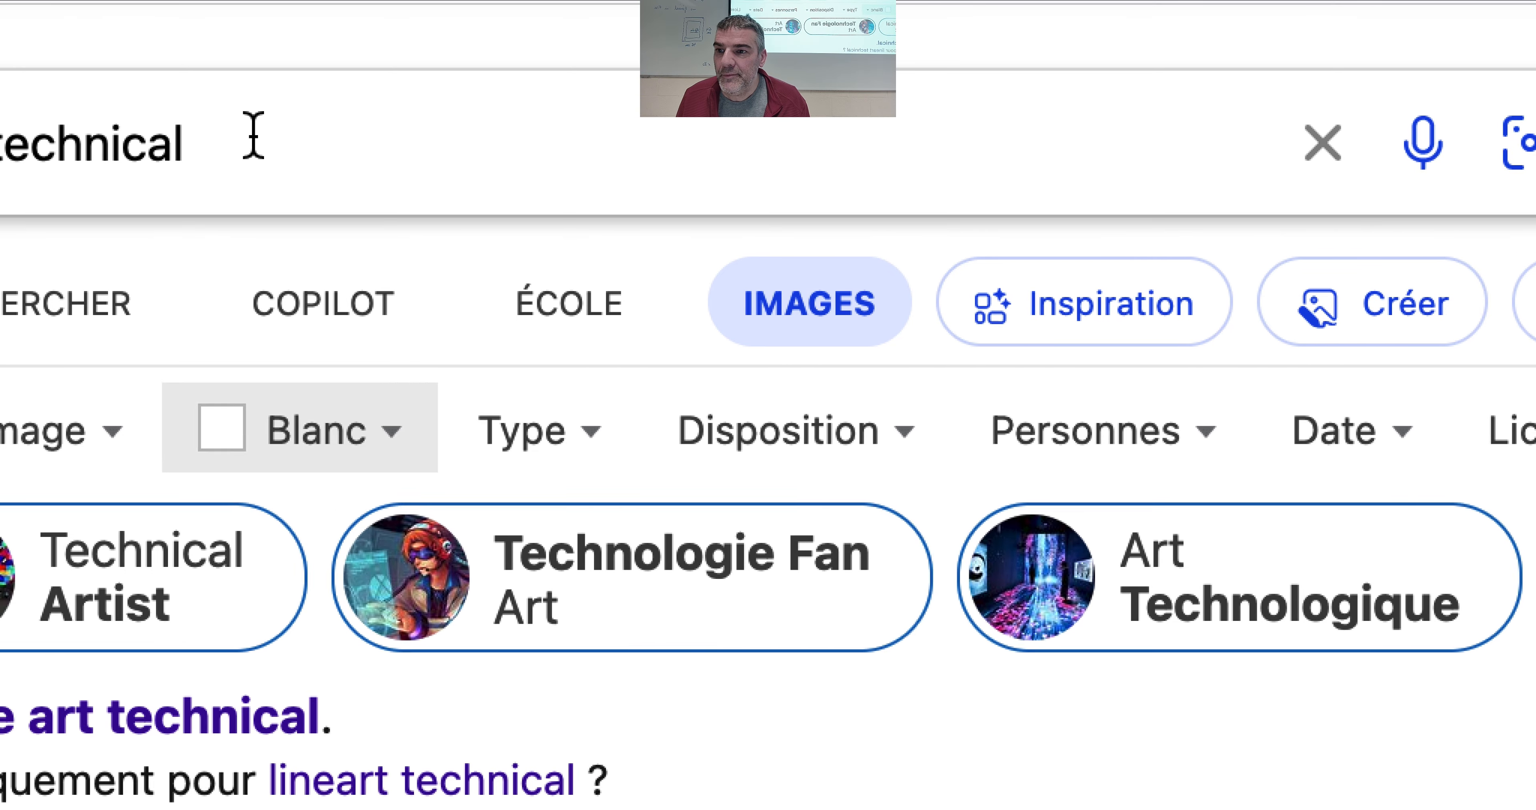
- Replace the image search query with "manga" and run the search
{"action": "left_click_drag", "start_coordinate": [230, 138], "coordinate": [144, 139]}
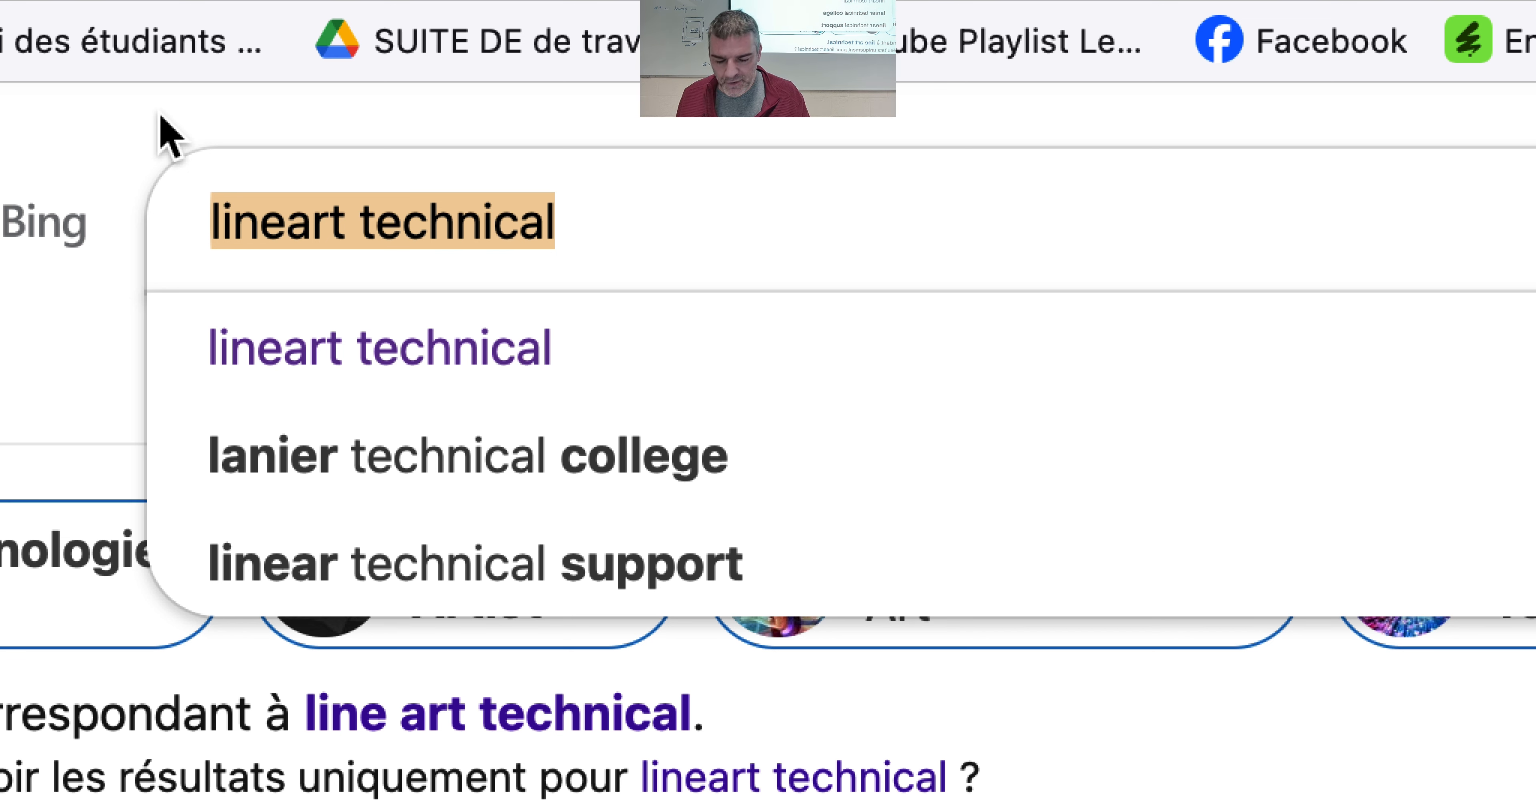
{"action": "key", "text": "BackSpace"}
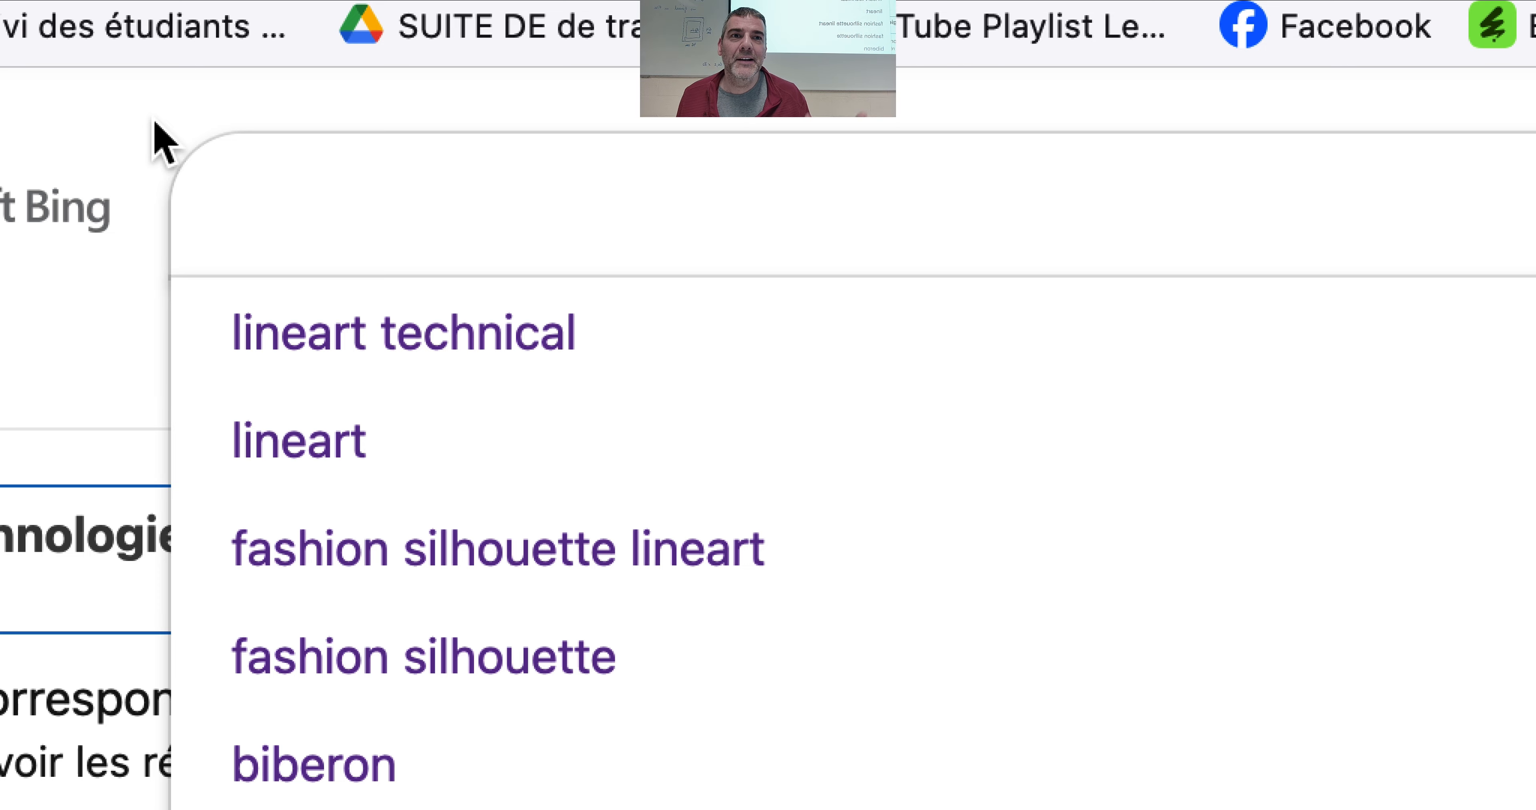
{"action": "type", "text": "manga"}
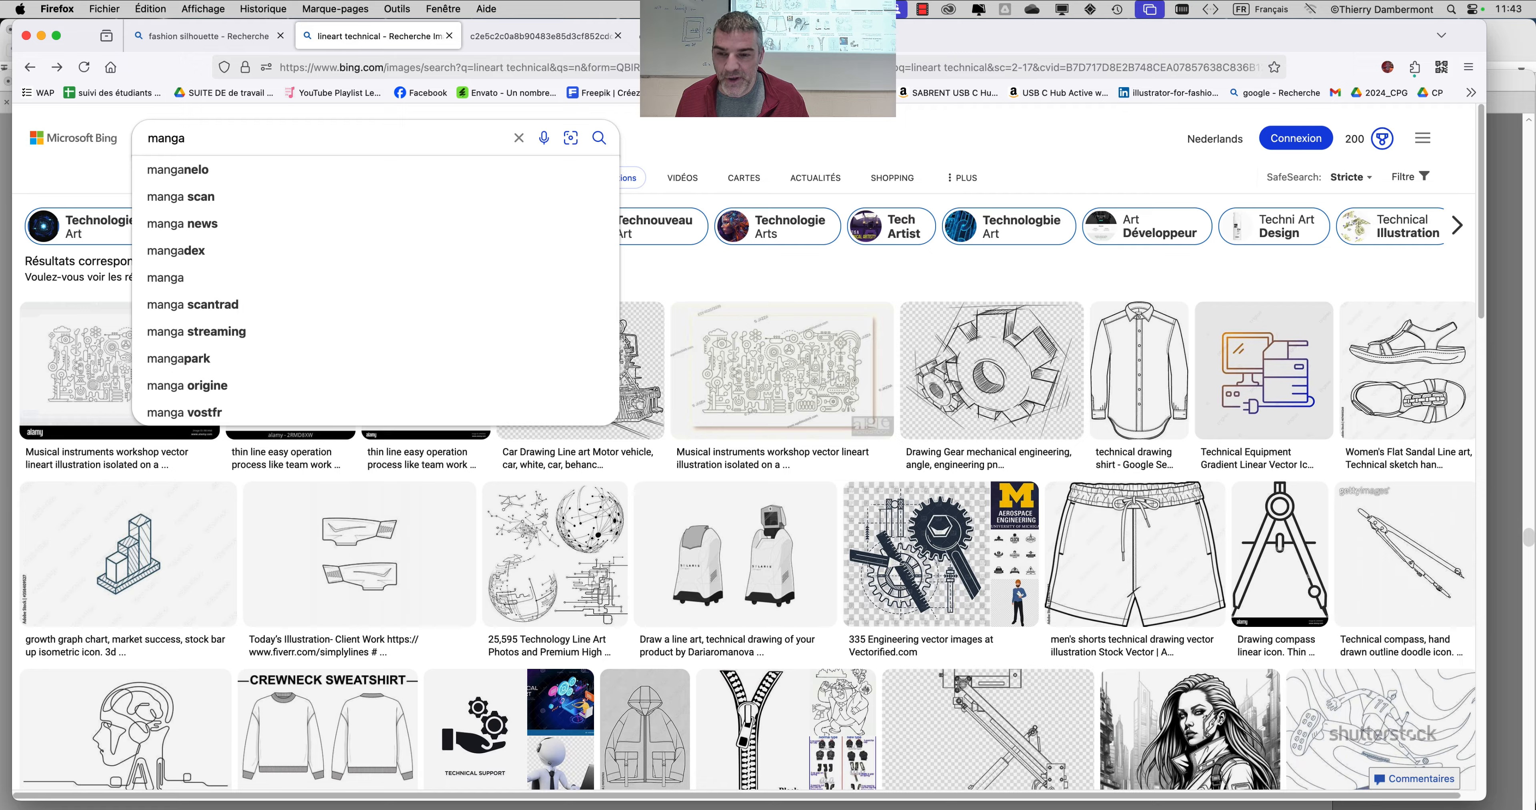
{"action": "key", "text": "Return"}
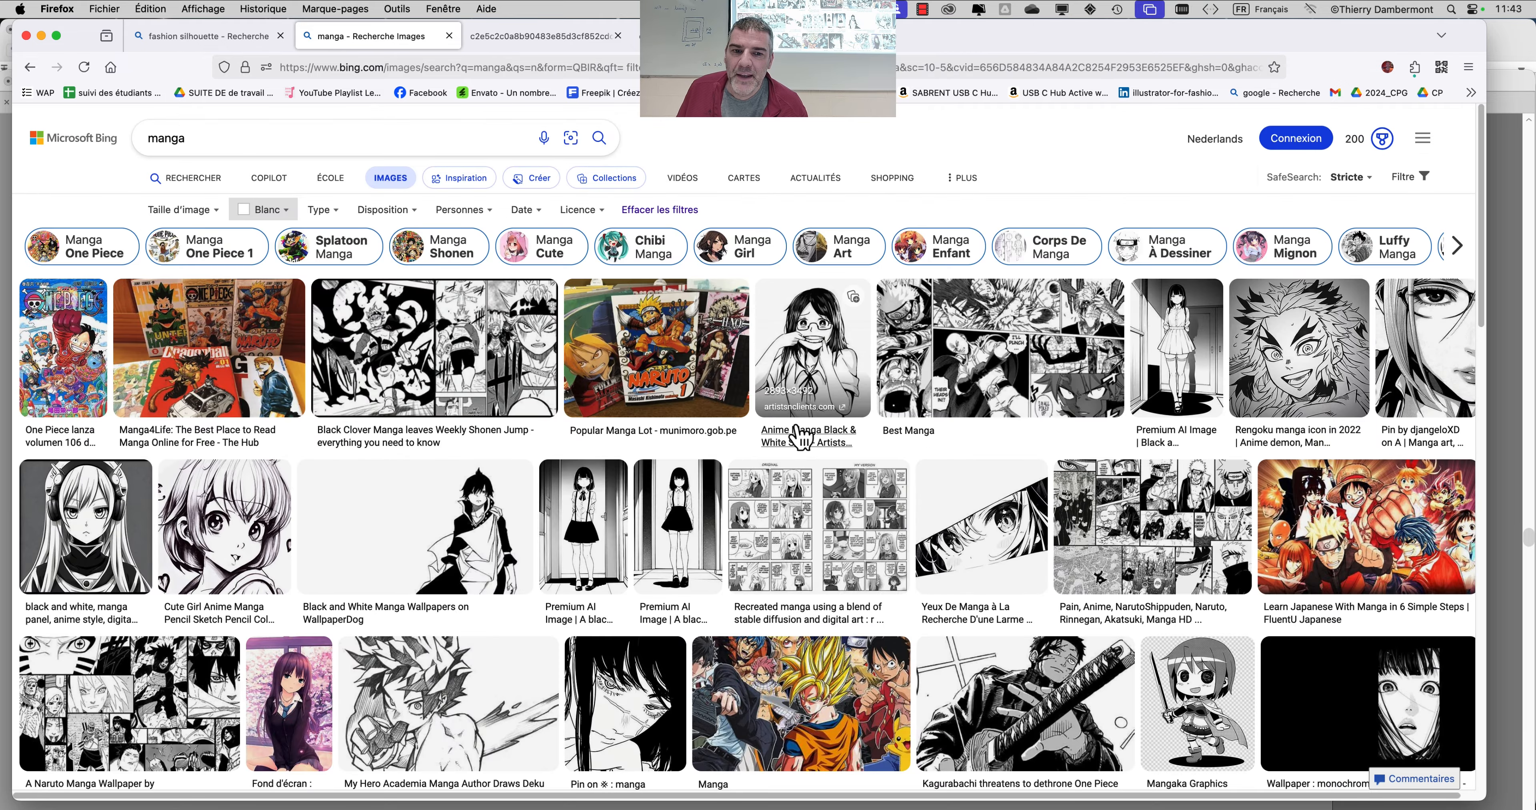
- Browse the manga results, enlarge the picture of the seated purple-haired schoolgirl and copy the image
{"action": "scroll", "coordinate": [795, 432], "scroll_direction": "down", "scroll_amount": 3}
{"action": "scroll", "coordinate": [795, 433], "scroll_direction": "down", "scroll_amount": 5}
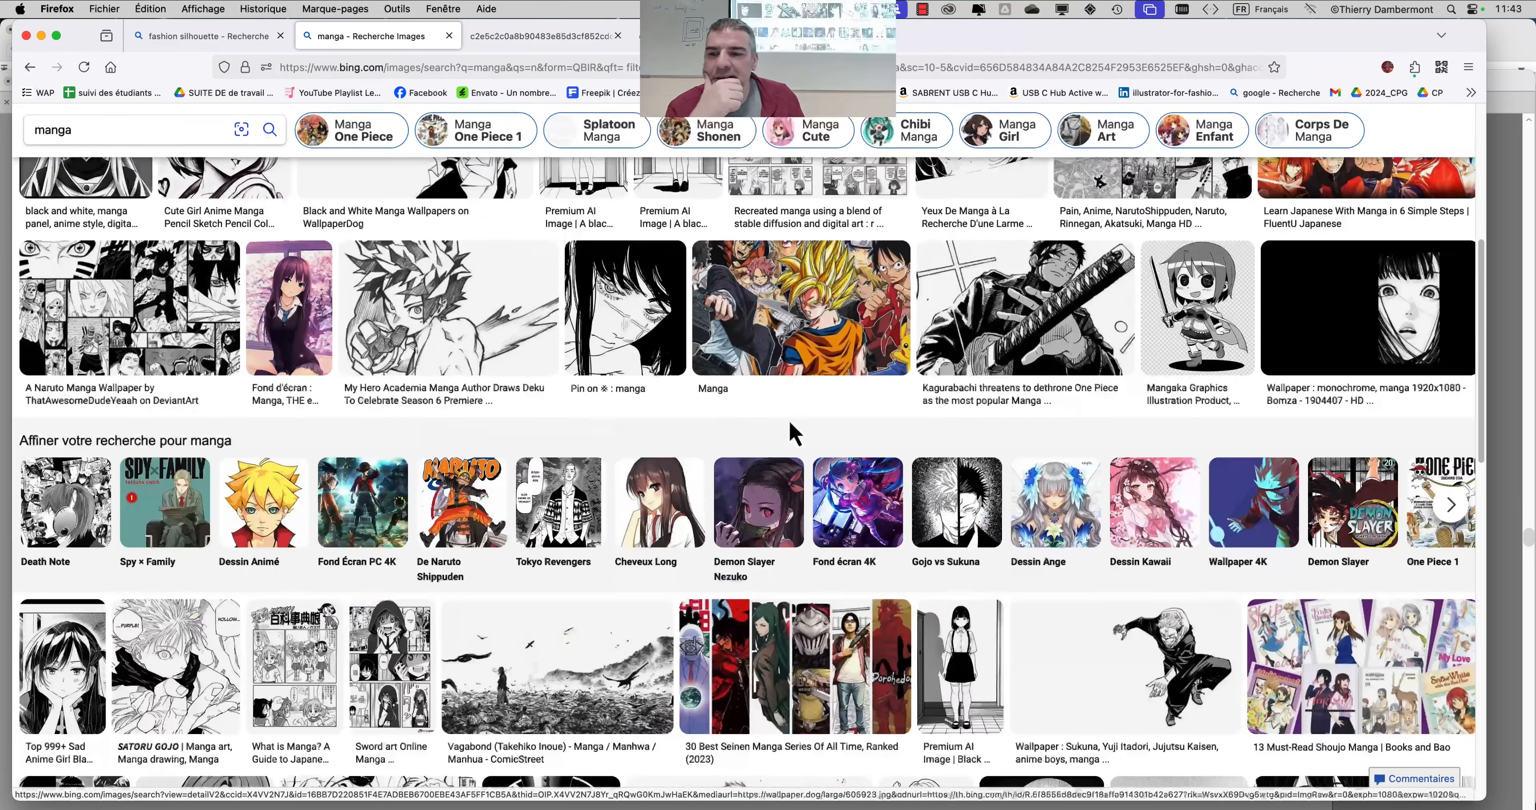
{"action": "scroll", "coordinate": [795, 430], "scroll_direction": "up", "scroll_amount": 1}
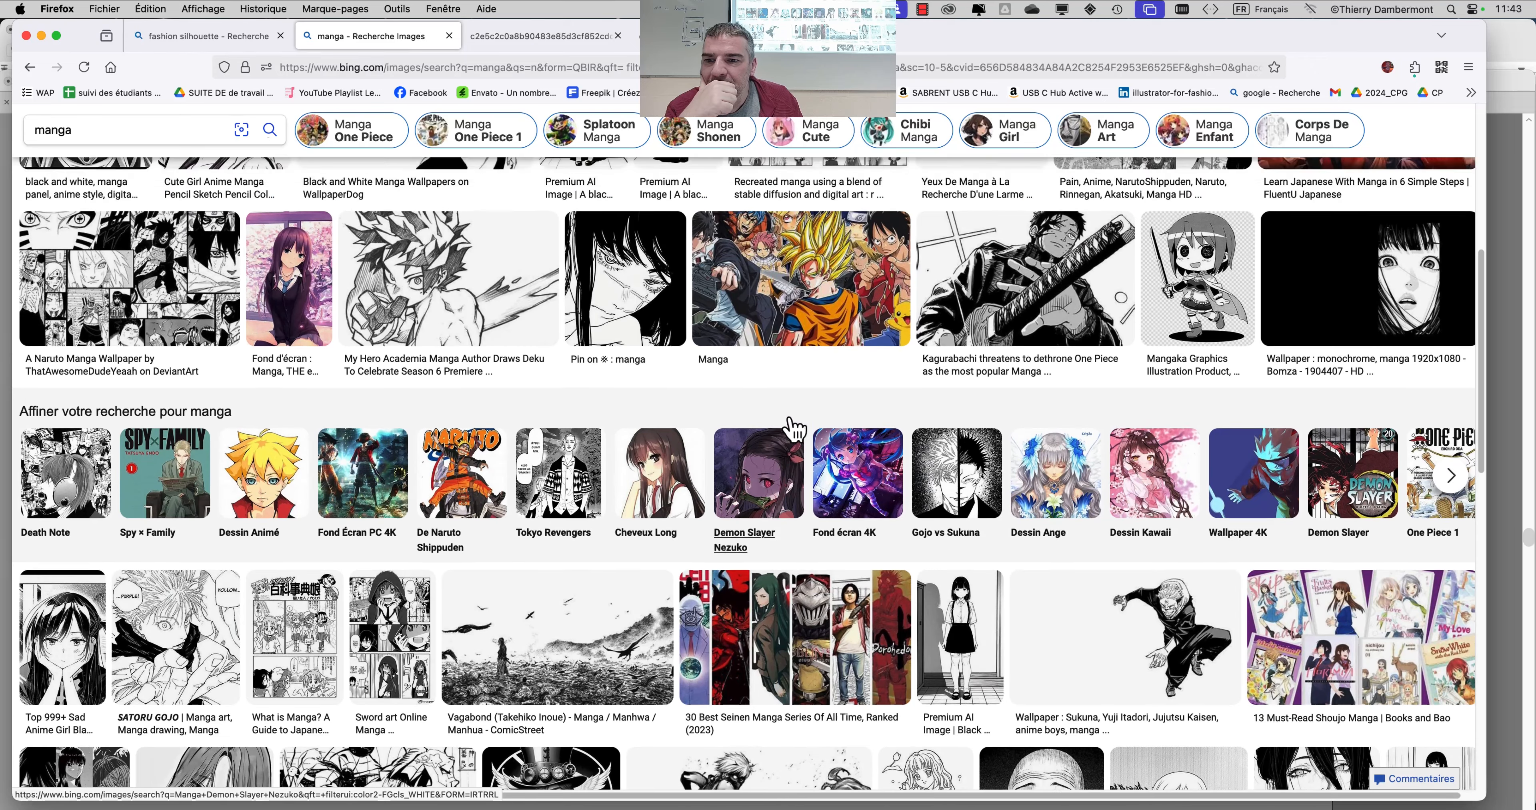
{"action": "left_click", "coordinate": [316, 328]}
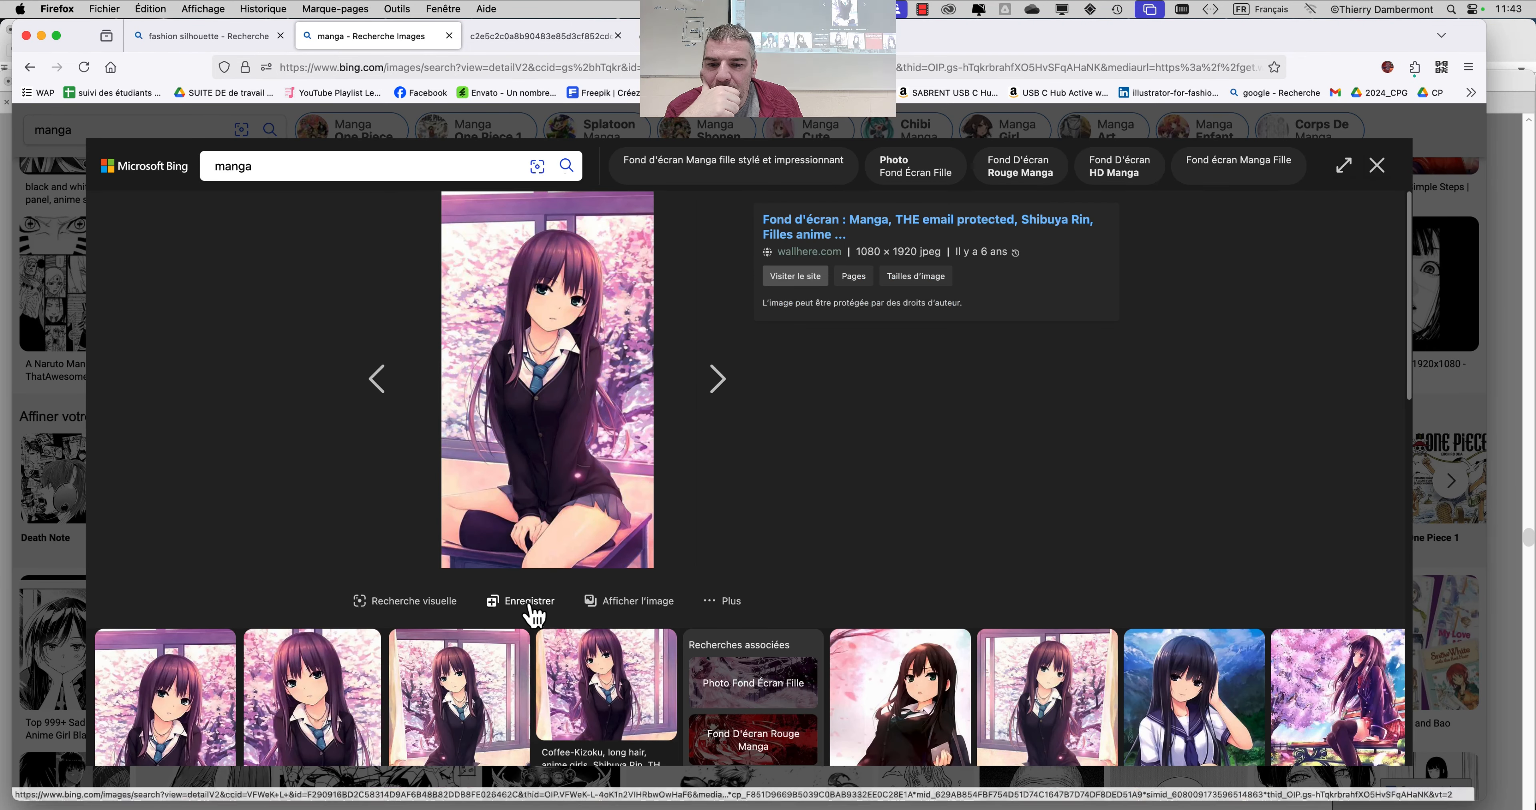
{"action": "right_click", "coordinate": [562, 361]}
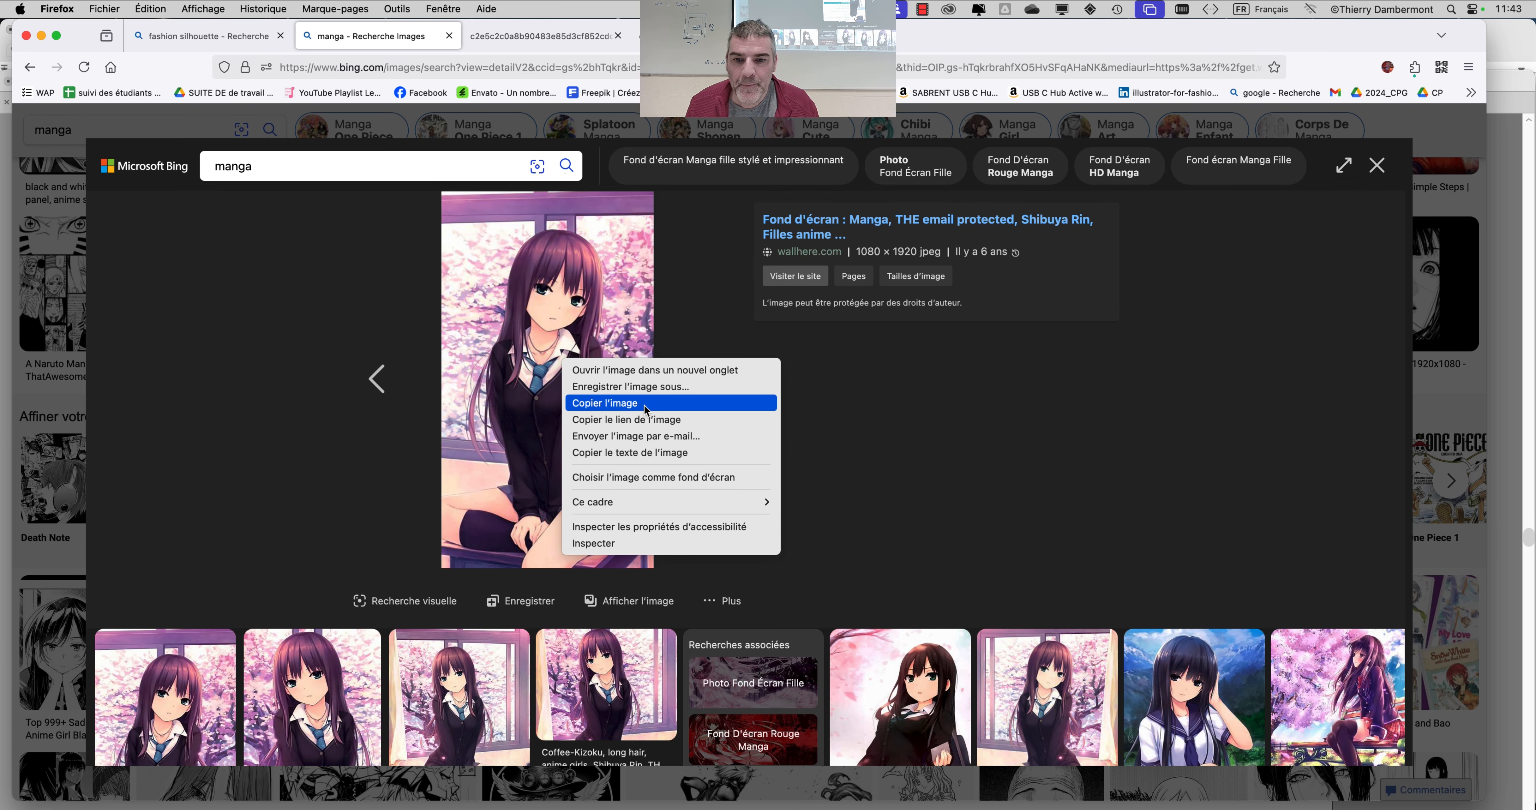
{"action": "left_click", "coordinate": [647, 410]}
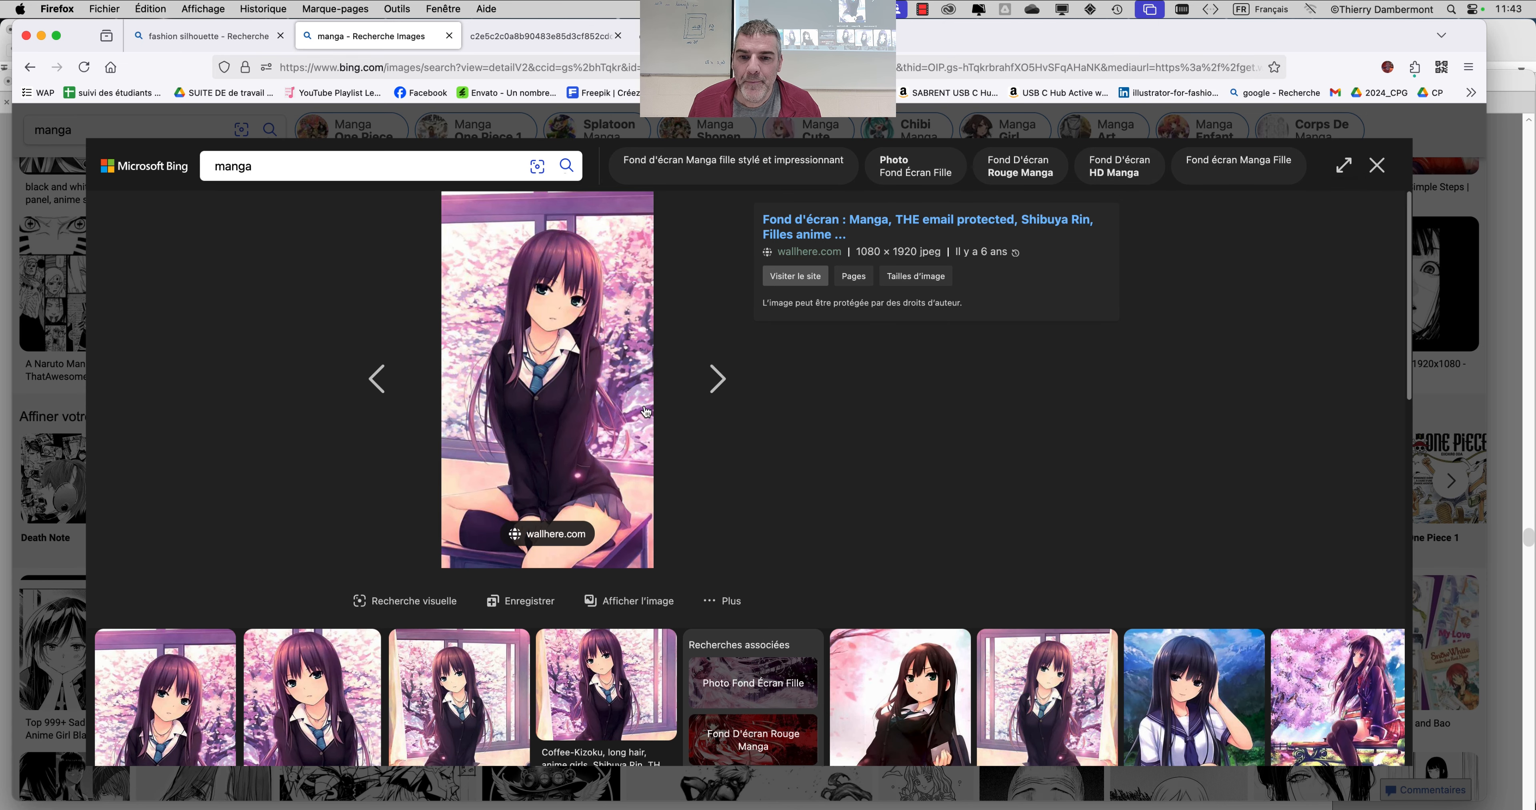
- Switch to Illustrator, paste the copied manga picture, move it onto an empty canvas area and shift the toolbox aside
{"action": "key", "text": "super+Tab"}
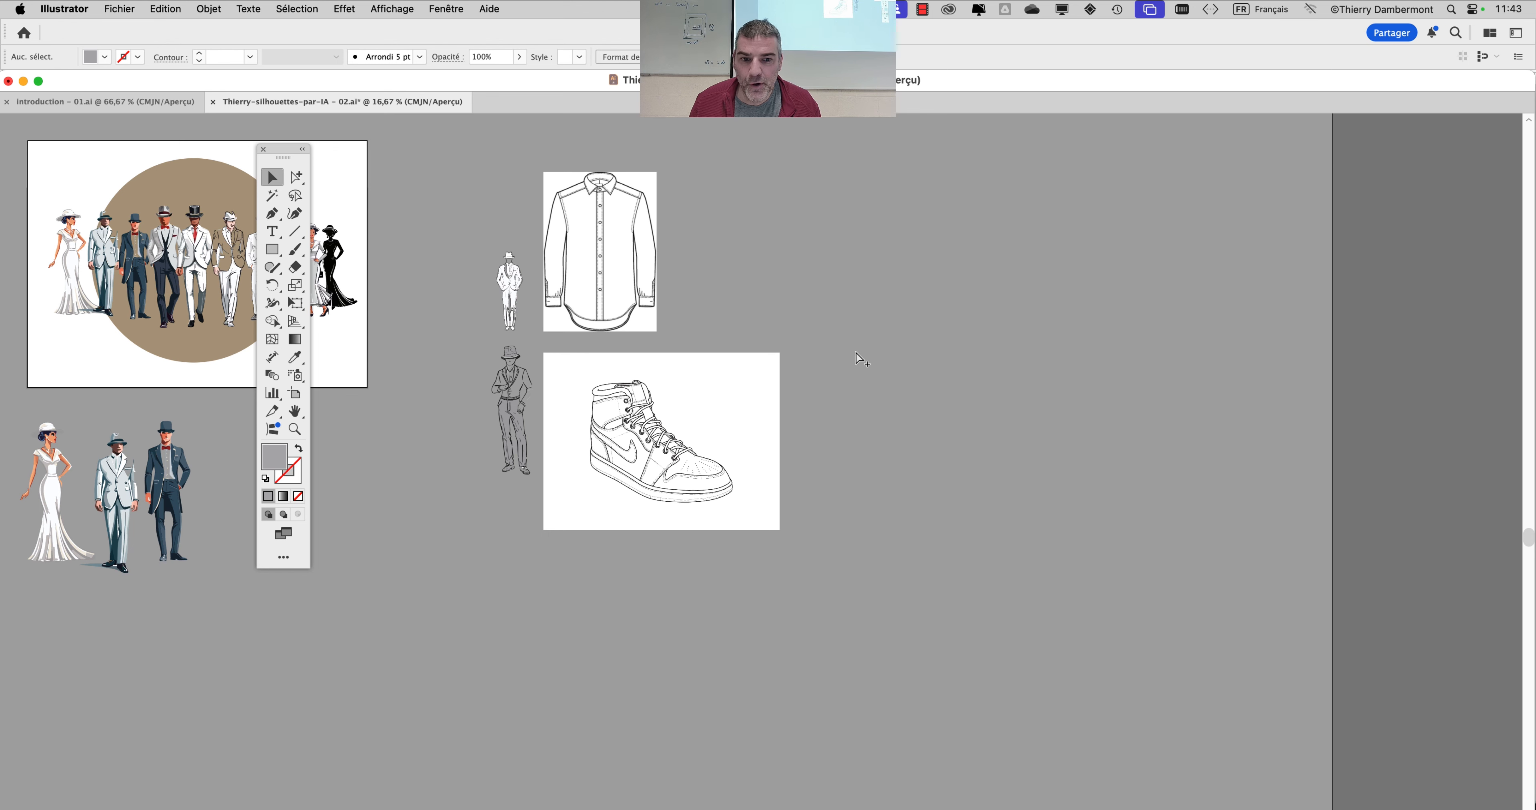
{"action": "key", "text": "super+v"}
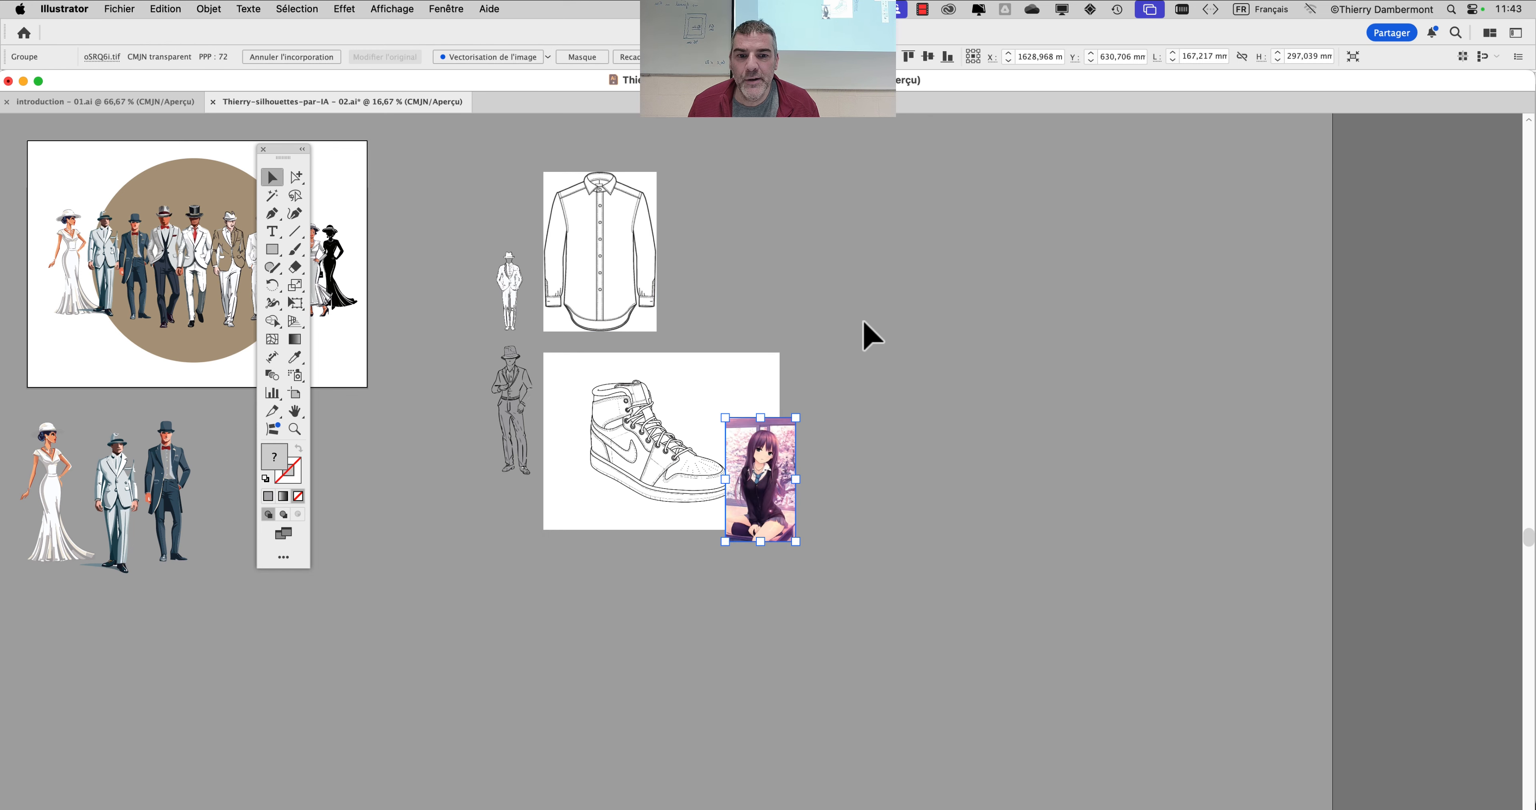
{"action": "left_click_drag", "start_coordinate": [783, 469], "coordinate": [965, 441]}
{"action": "scroll", "coordinate": [704, 466], "scroll_direction": "up", "scroll_amount": 2}
{"action": "scroll", "coordinate": [787, 448], "scroll_direction": "up", "scroll_amount": 1}
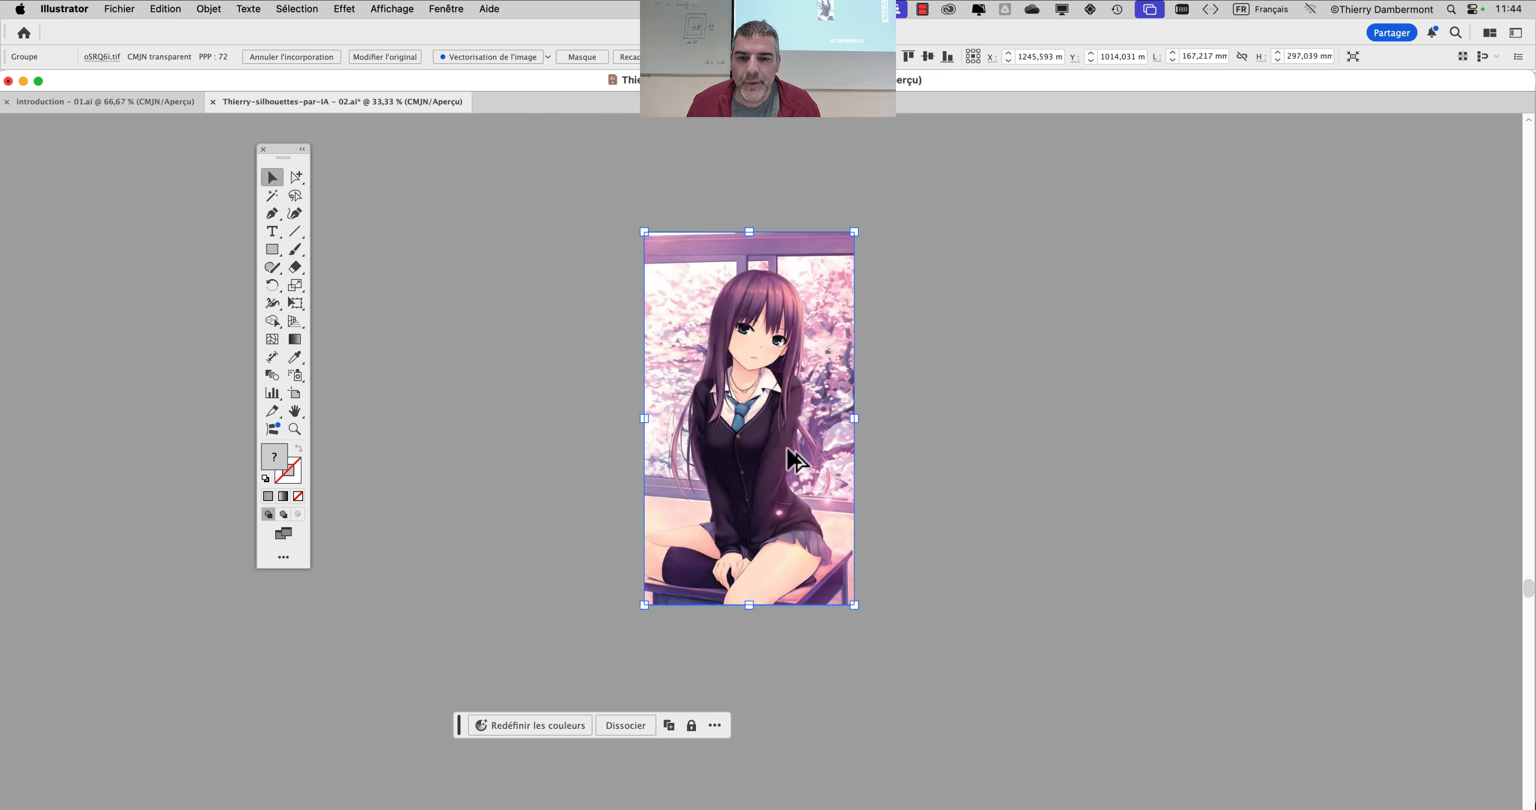
{"action": "scroll", "coordinate": [787, 448], "scroll_direction": "up", "scroll_amount": 1}
{"action": "scroll", "coordinate": [720, 416], "scroll_direction": "down", "scroll_amount": 1}
{"action": "left_click_drag", "start_coordinate": [284, 149], "coordinate": [86, 177]}
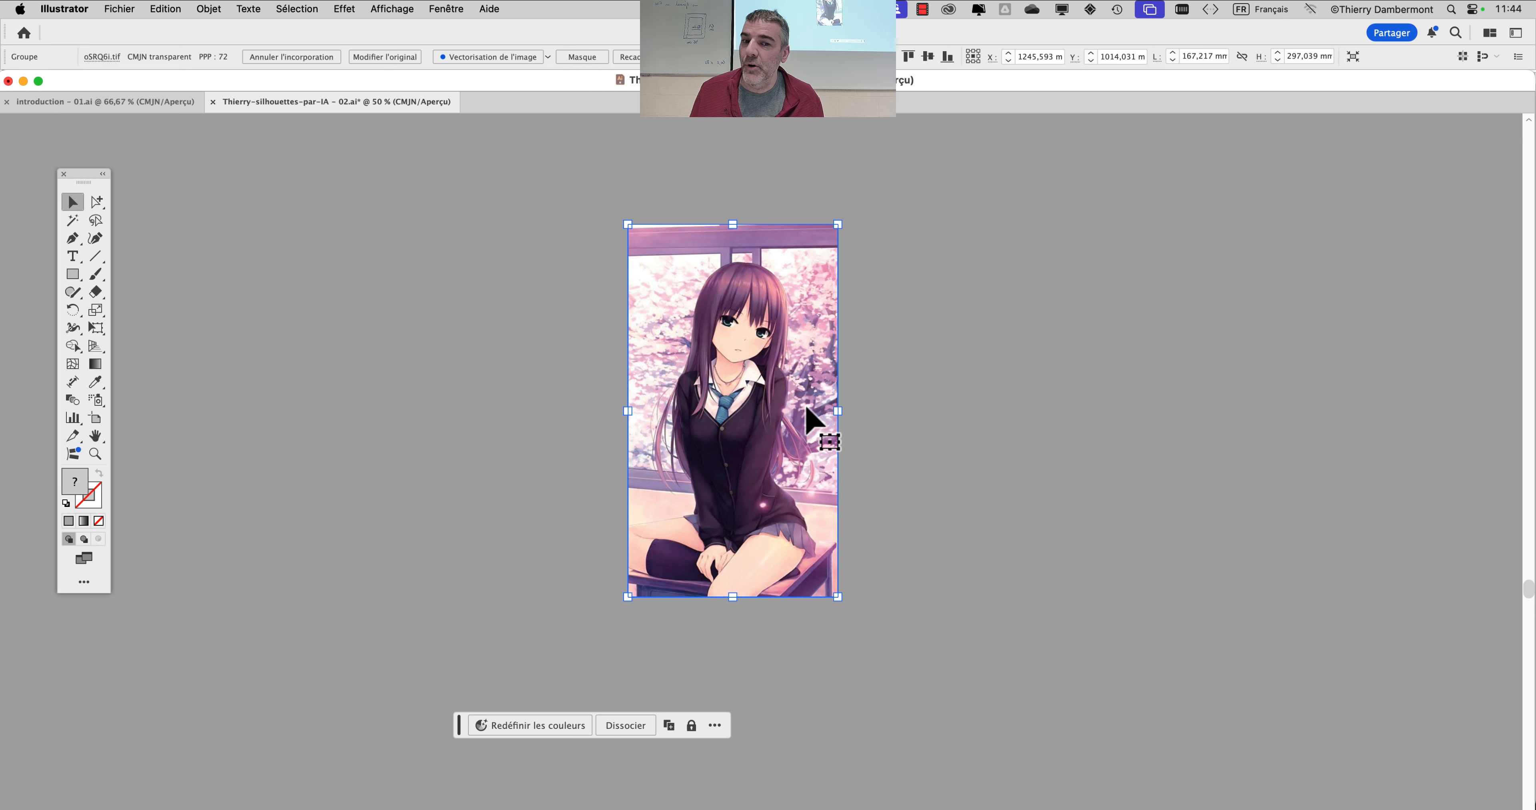
- Draw a tall rectangle about 110 × 330 mm beside the manga picture and open Generate Vectors for it
{"action": "left_click", "coordinate": [73, 275]}
{"action": "left_click_drag", "start_coordinate": [404, 182], "coordinate": [543, 597]}
{"action": "left_click", "coordinate": [209, 9]}
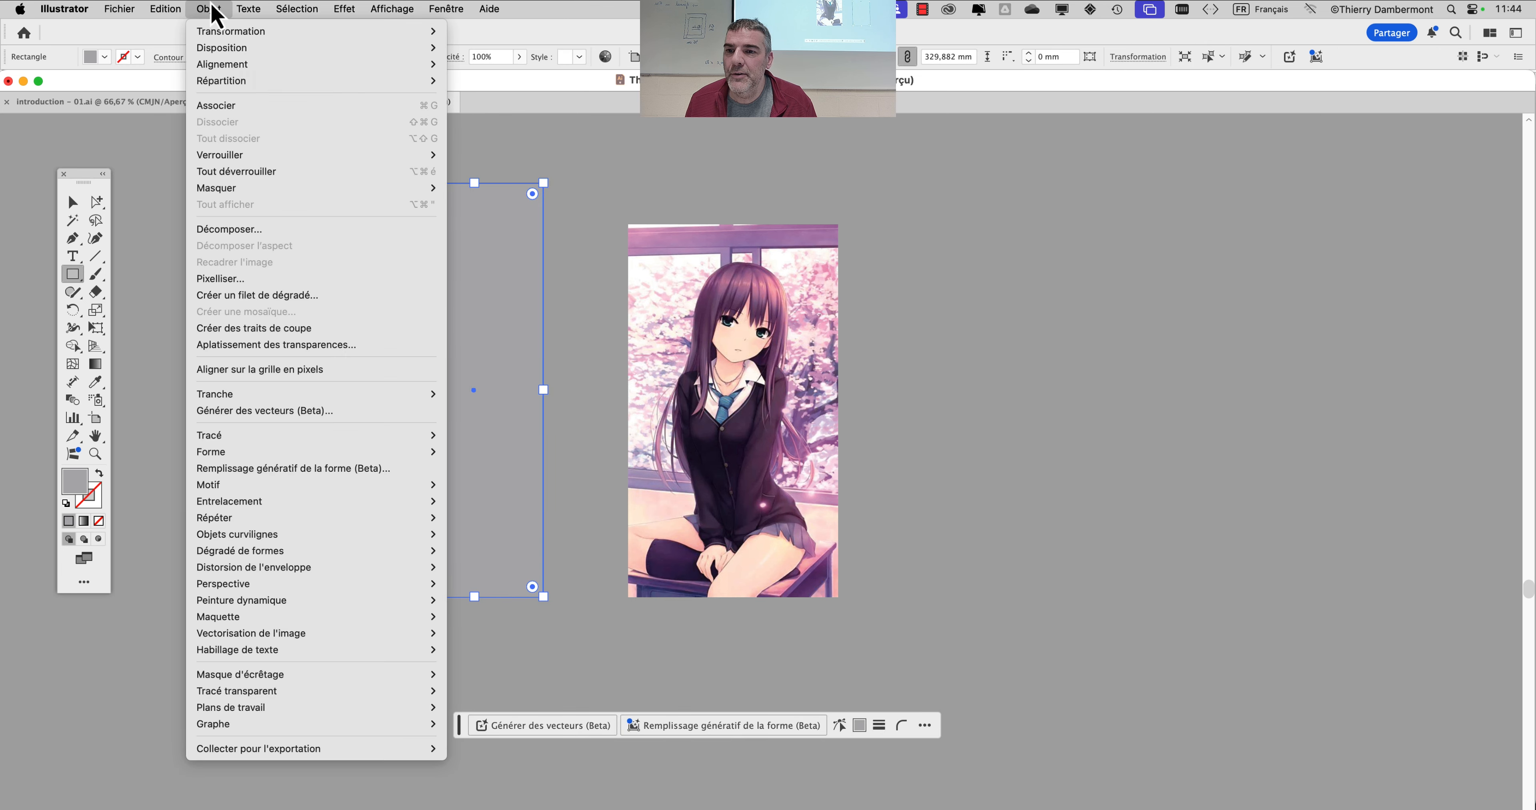
{"action": "left_click", "coordinate": [301, 414]}
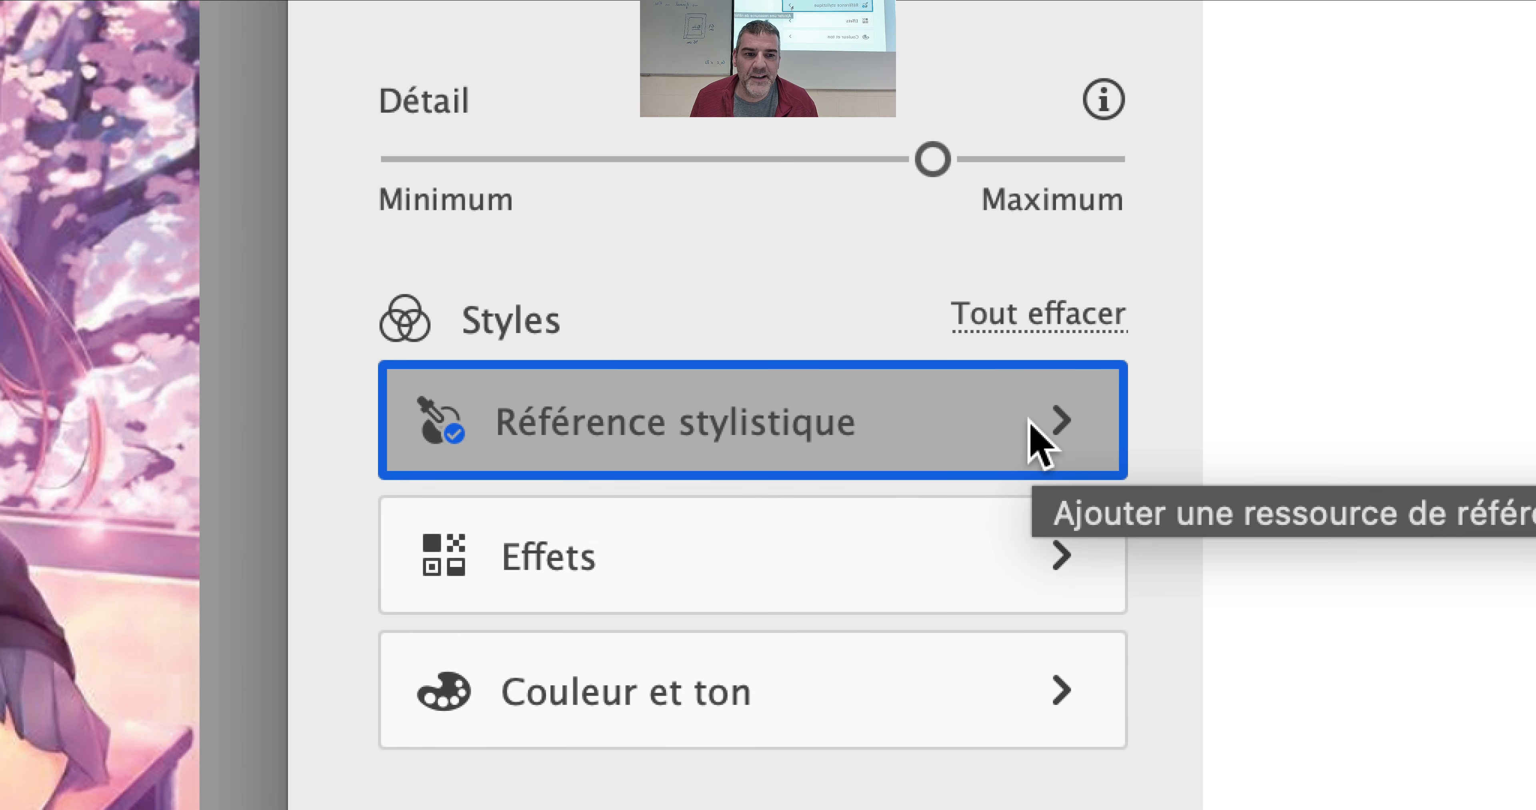
- Replace the sneaker style reference with the manga picture and generate the vectors with the 1920s fashion silhouette prompt
{"action": "left_click", "coordinate": [1031, 422]}
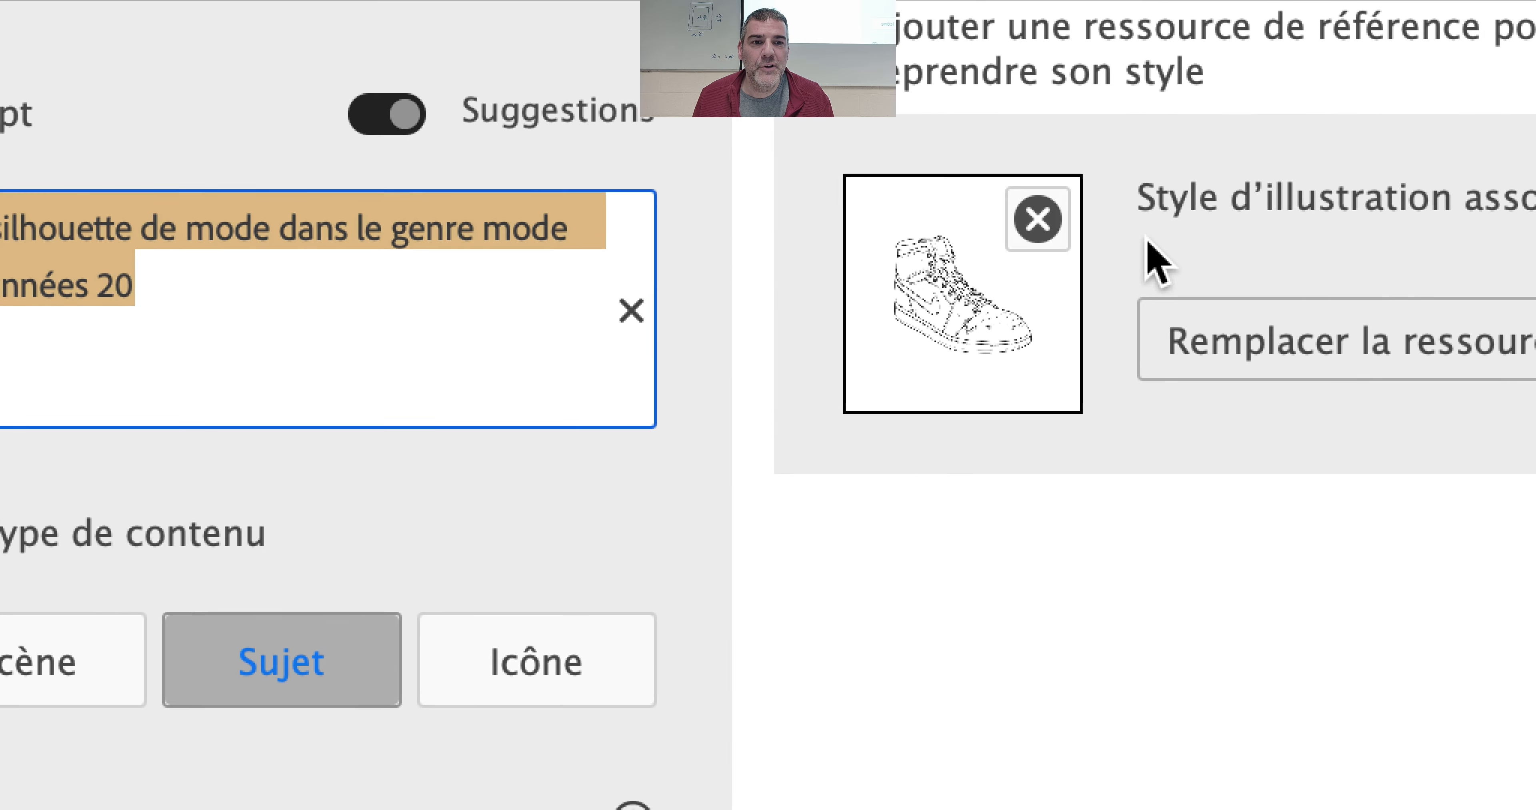
{"action": "left_click", "coordinate": [1037, 219]}
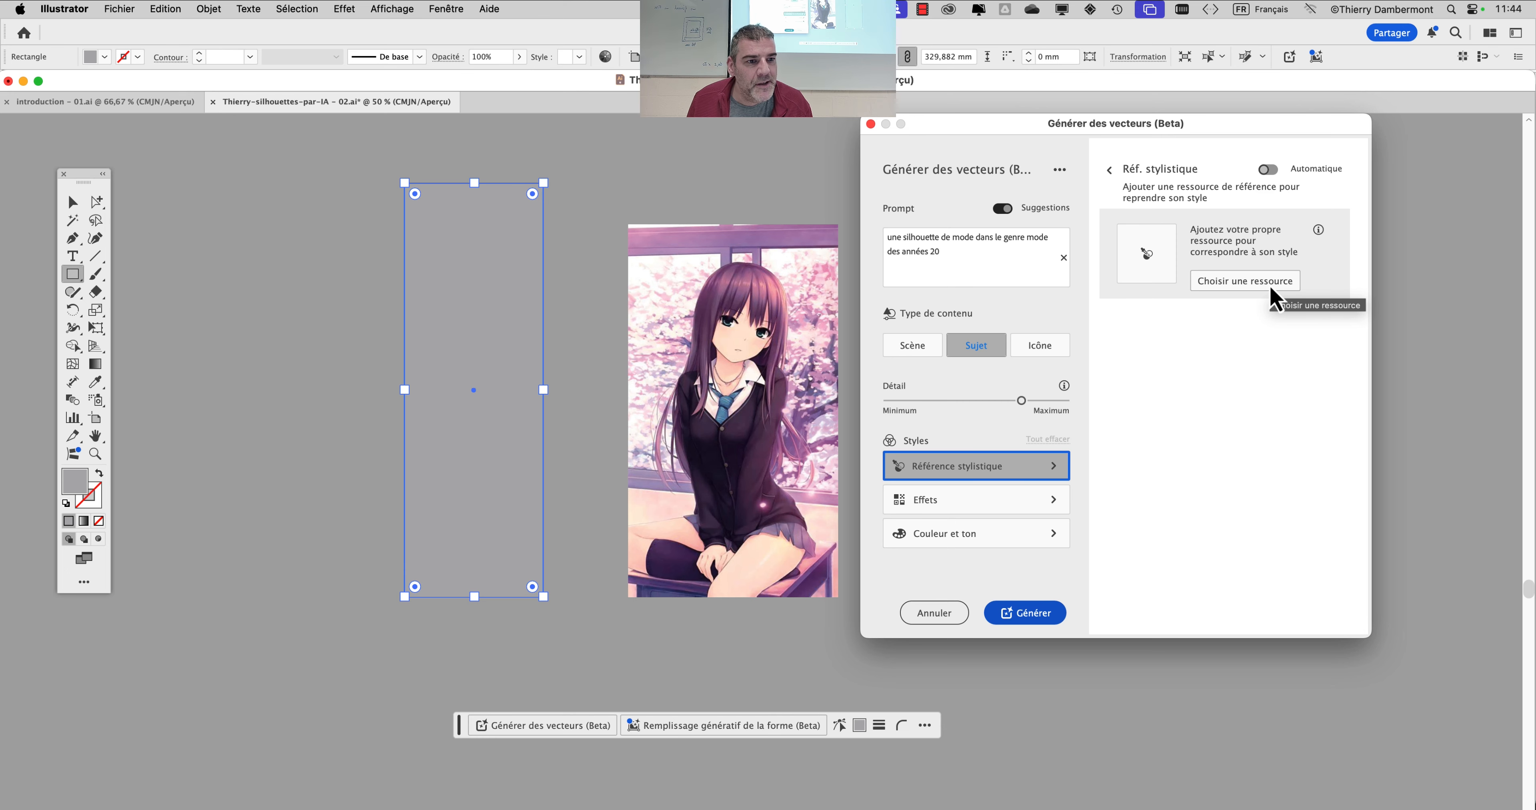
{"action": "left_click", "coordinate": [1239, 293]}
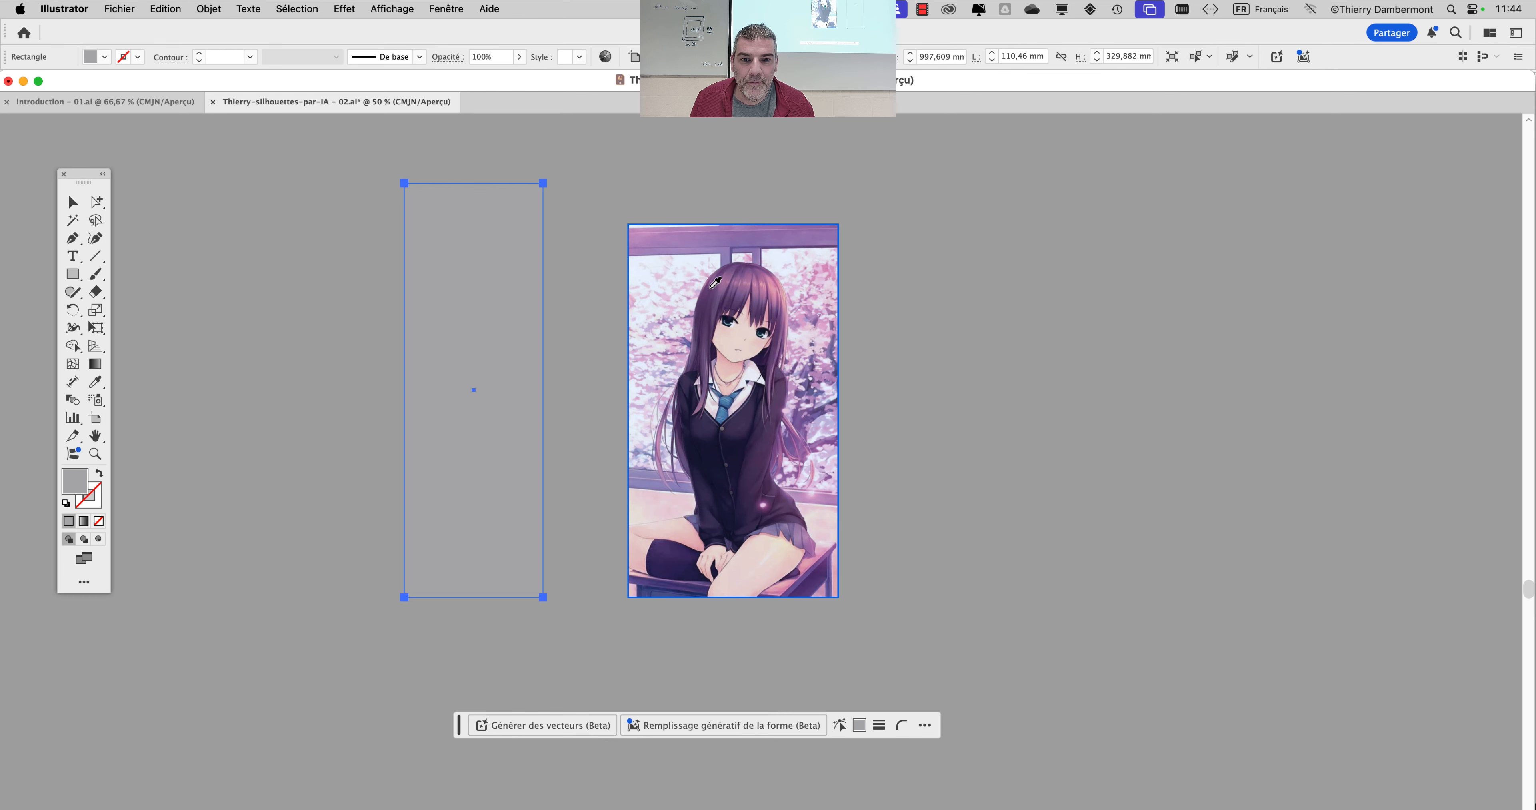
{"action": "left_click", "coordinate": [716, 283]}
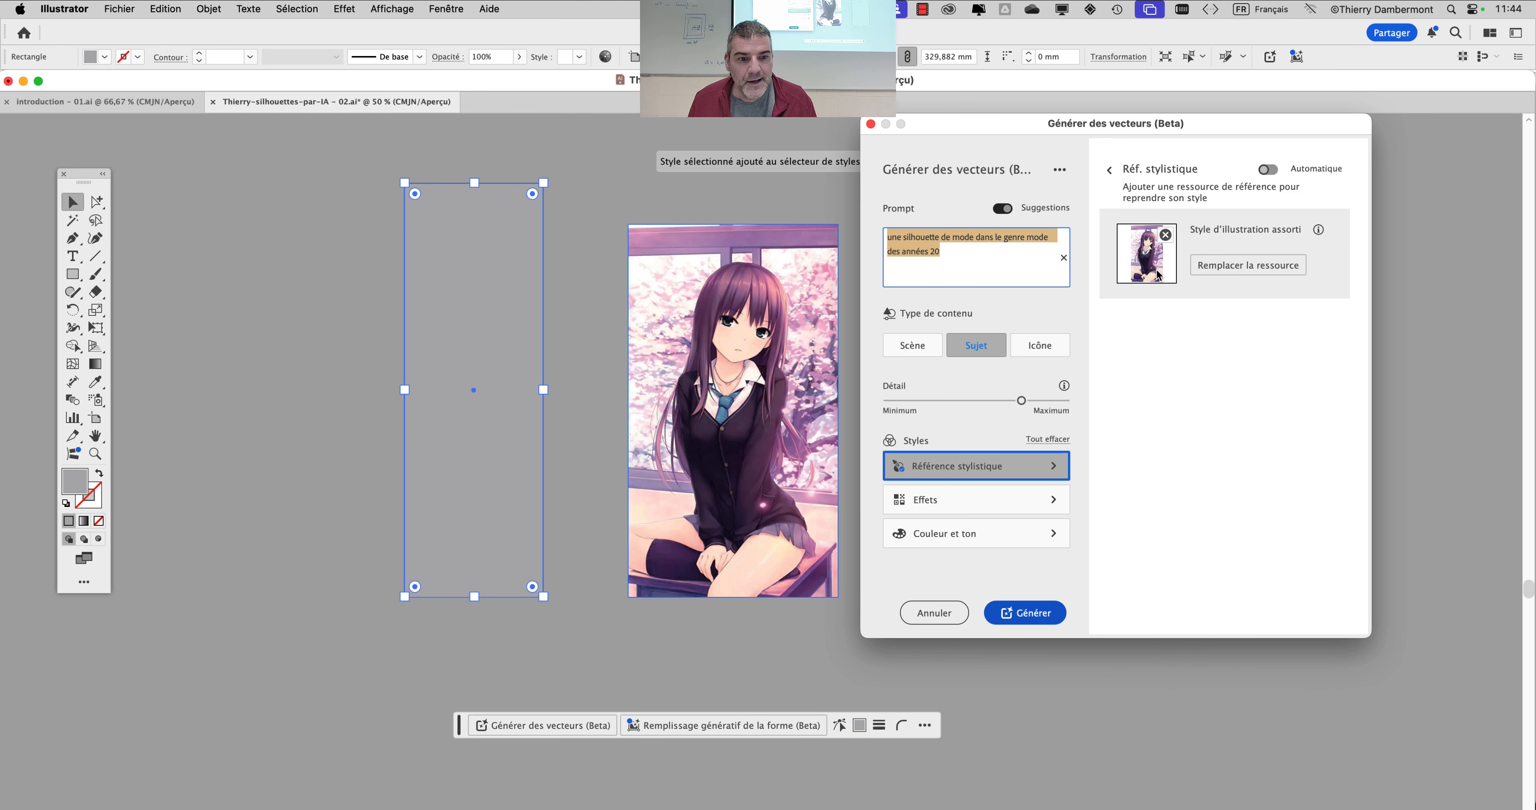
{"action": "left_click", "coordinate": [1022, 617]}
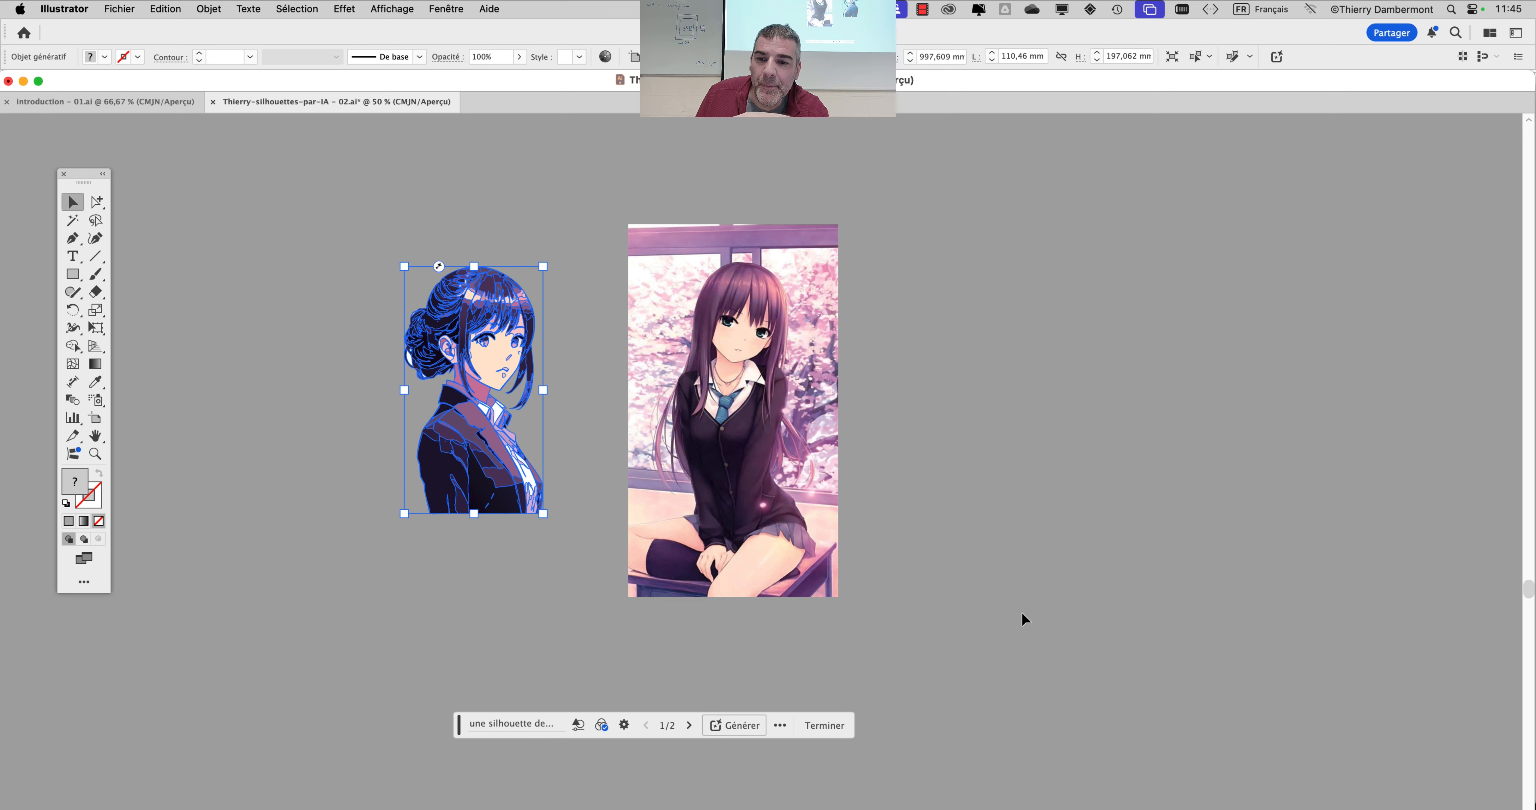
- Show the Properties panel, place it beside the generated manga portrait and switch the portrait to its second variant
{"action": "left_click", "coordinate": [866, 224]}
{"action": "left_click", "coordinate": [476, 303]}
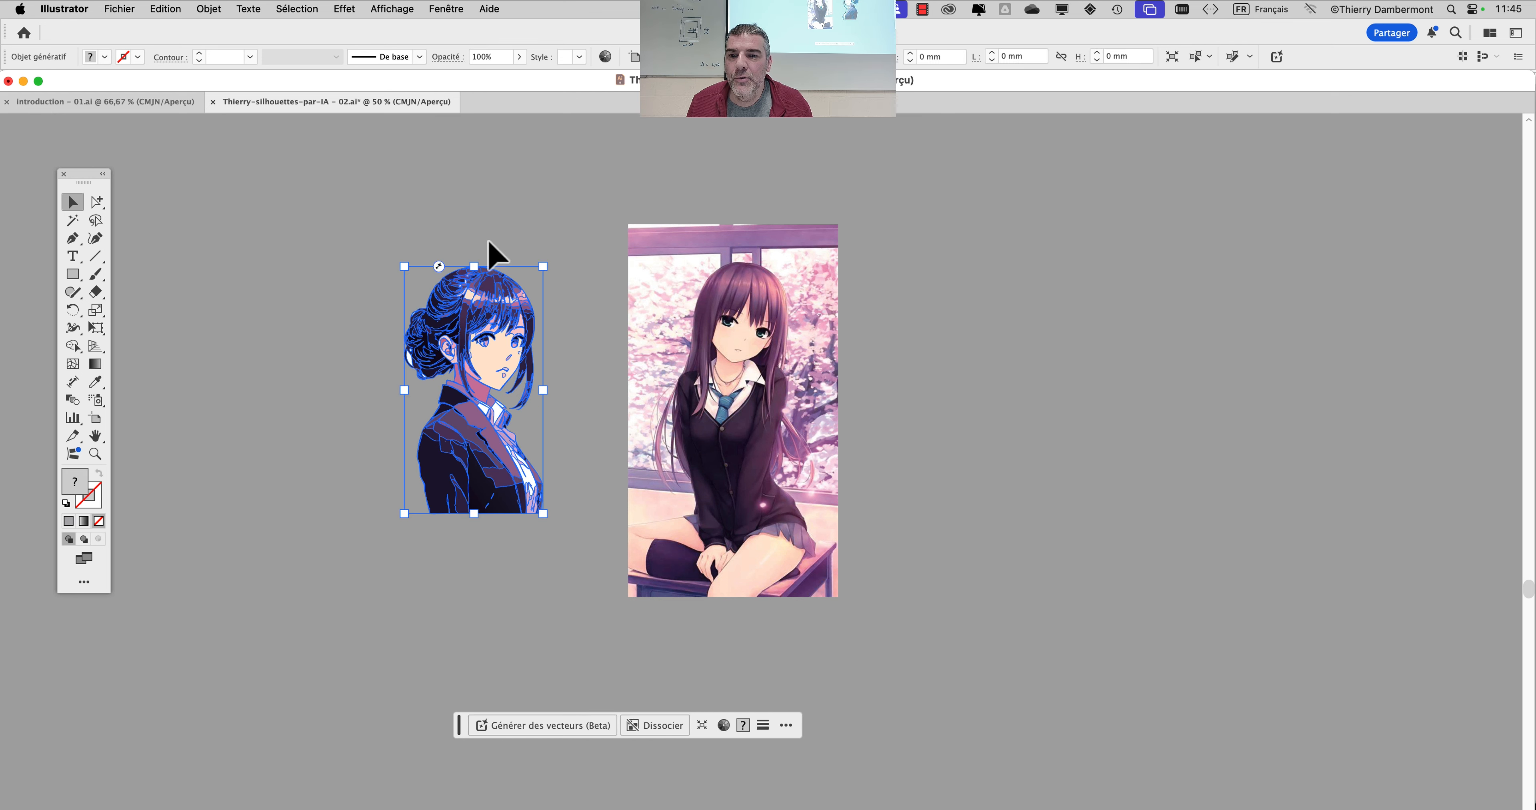
{"action": "left_click", "coordinate": [447, 11]}
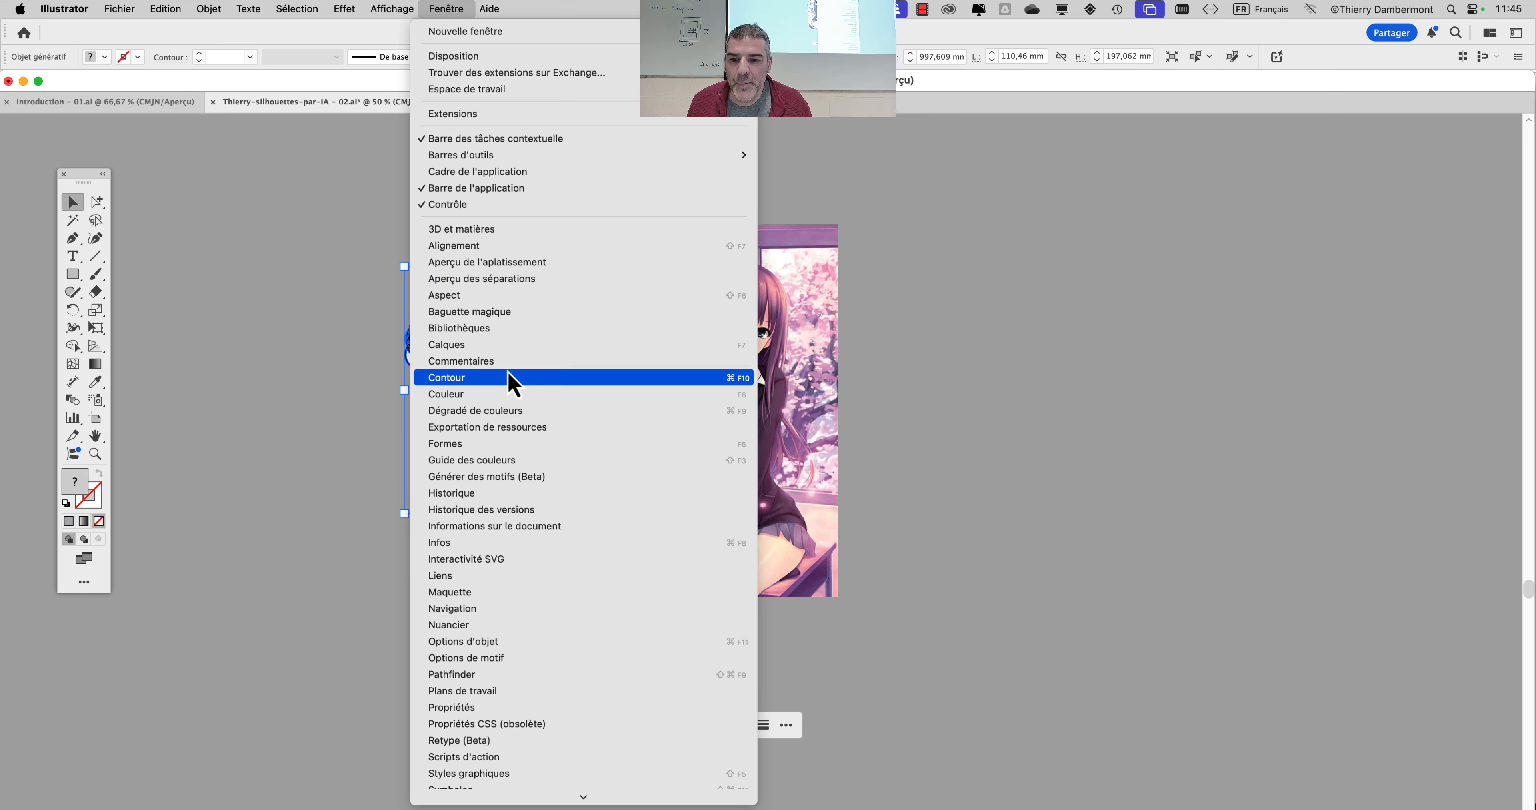
{"action": "left_click", "coordinate": [538, 707]}
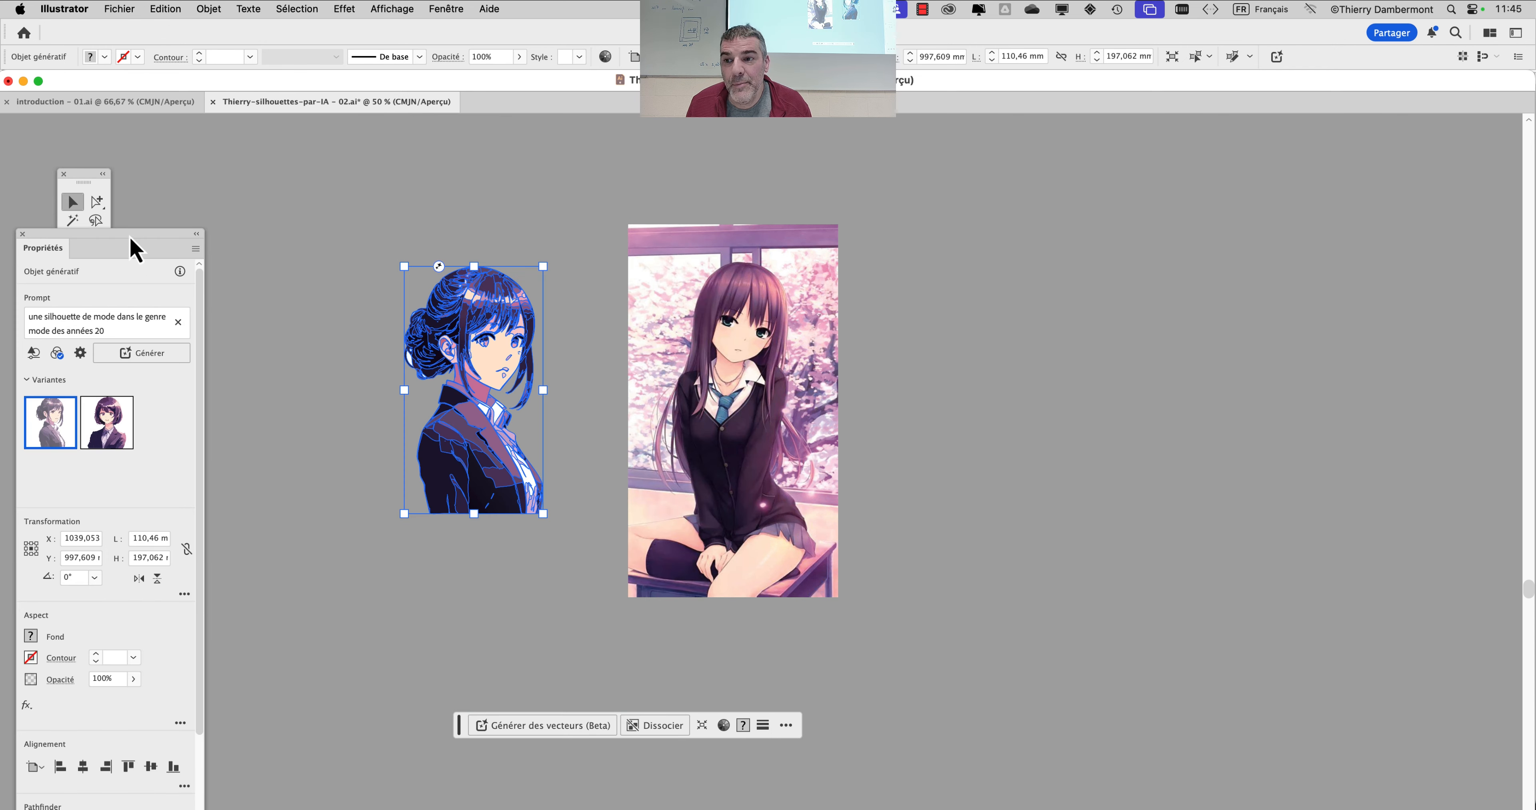
{"action": "left_click_drag", "start_coordinate": [136, 249], "coordinate": [314, 162]}
{"action": "left_click", "coordinate": [284, 336]}
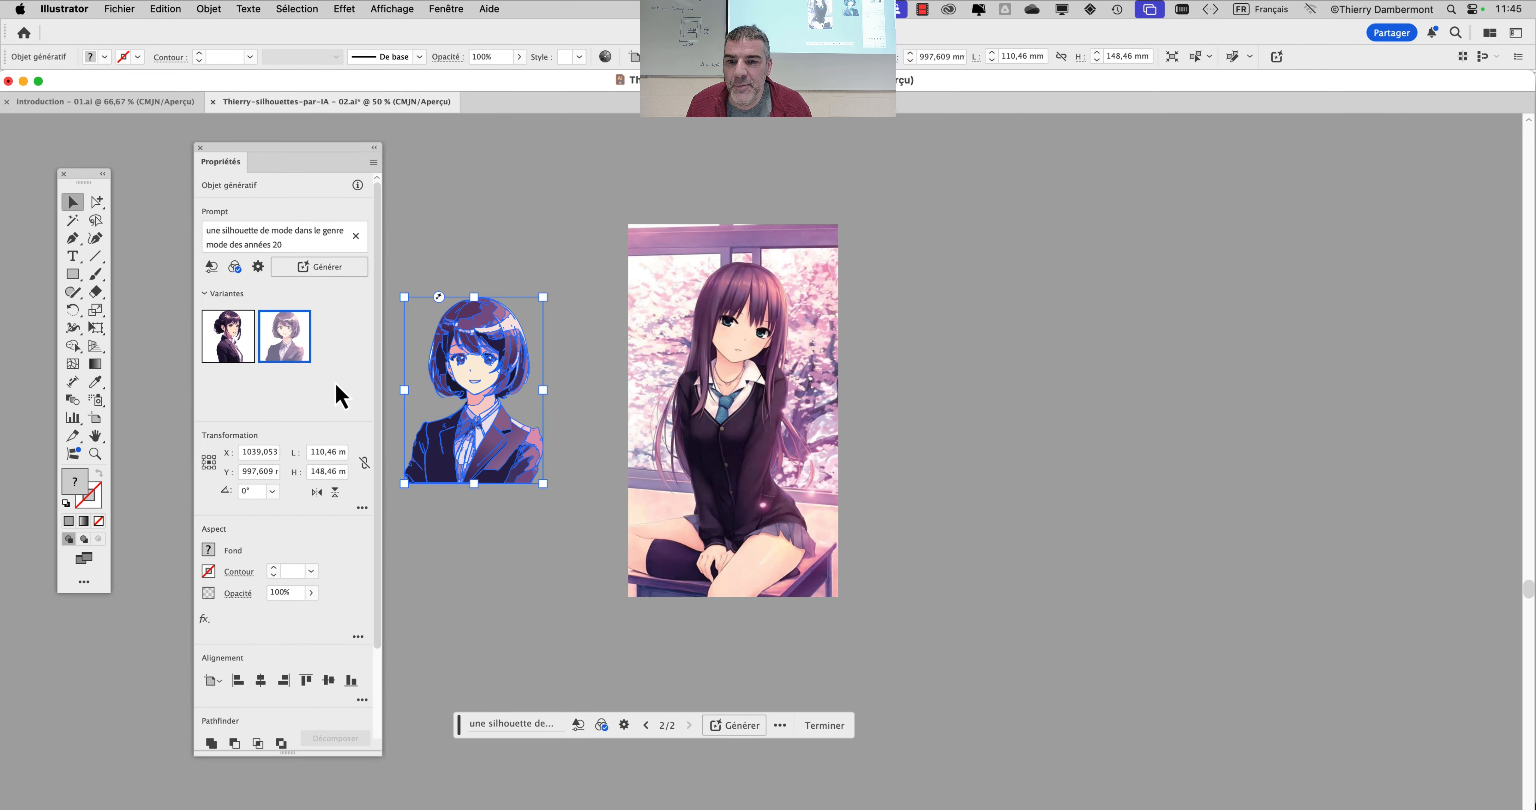
{"action": "left_click", "coordinate": [573, 362]}
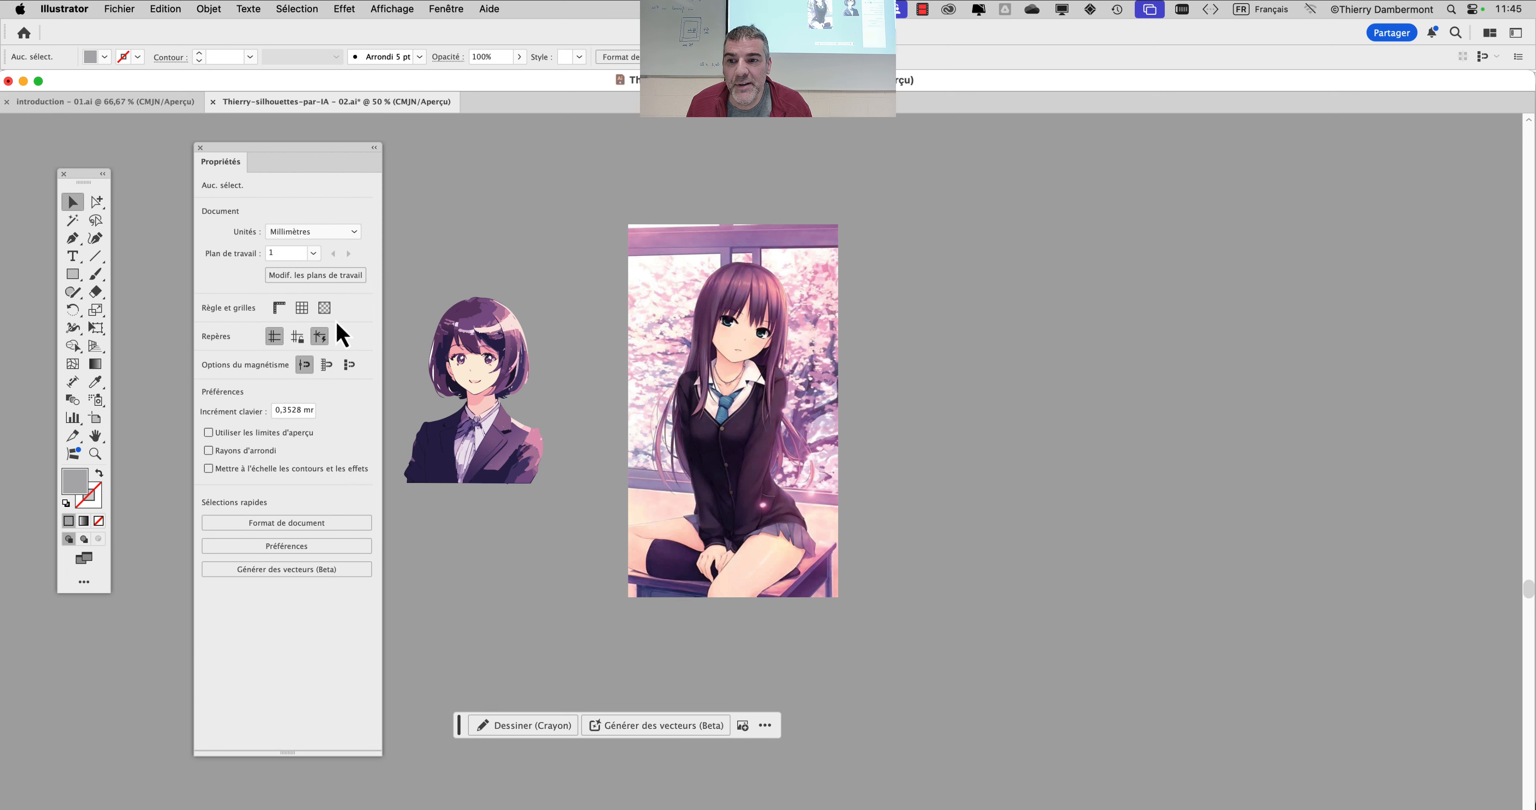
{"action": "left_click", "coordinate": [477, 387]}
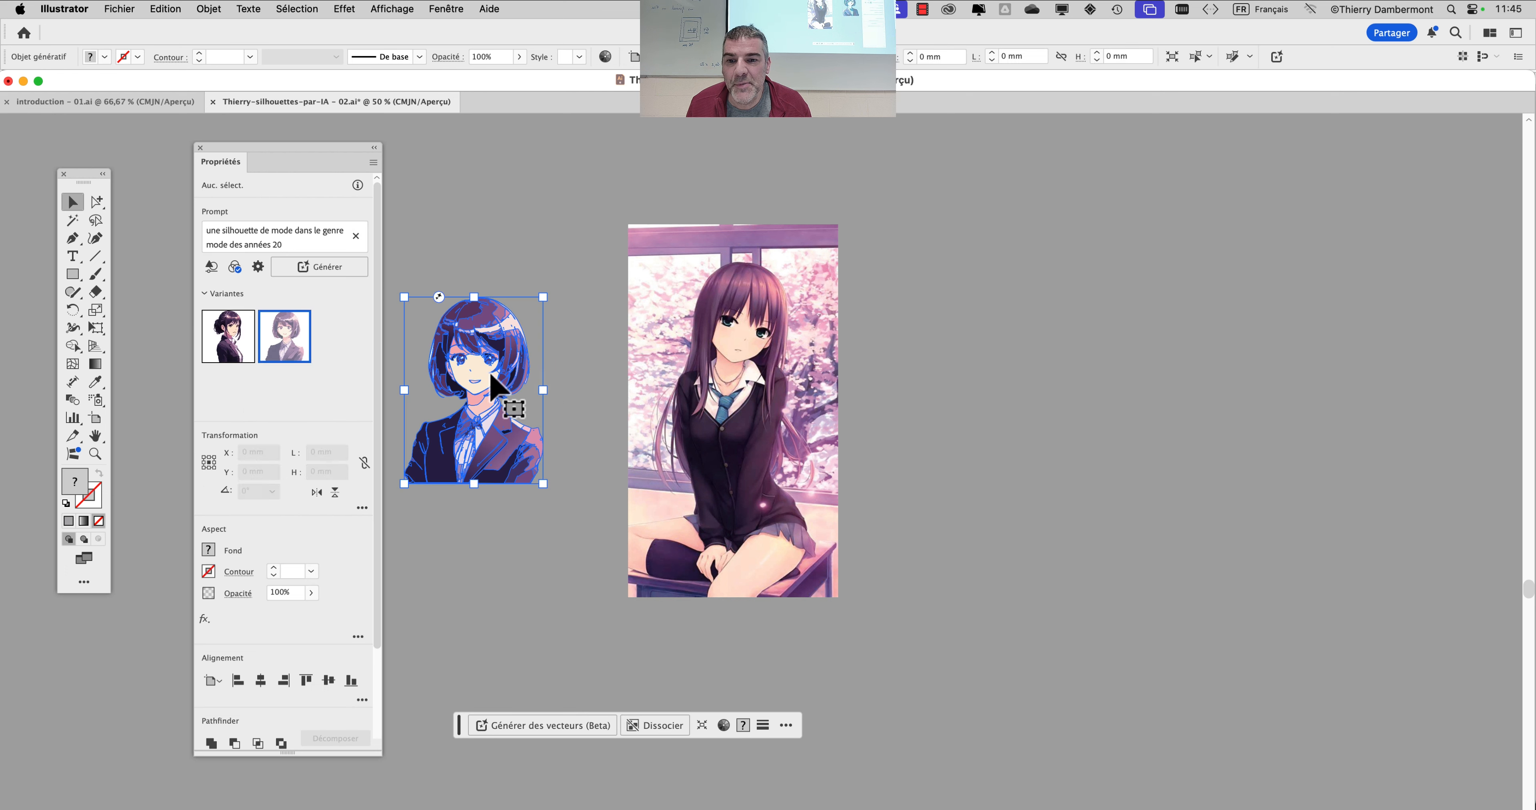
{"action": "left_click", "coordinate": [744, 338]}
{"action": "left_click", "coordinate": [884, 497]}
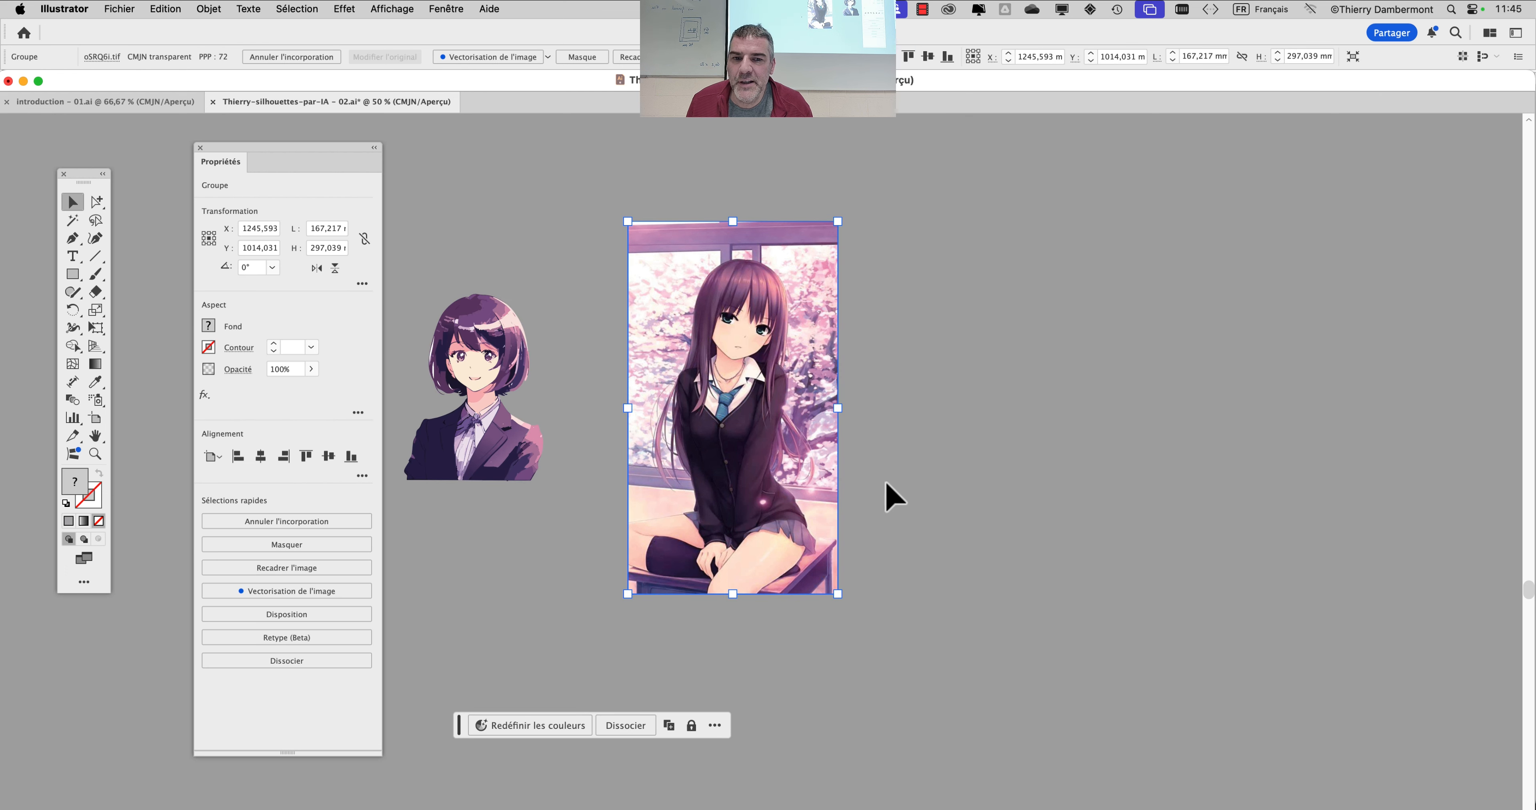
- Switch to Firefox, close the enlarged manga picture and search Bing images for klimt
{"action": "key", "text": "super+Tab"}
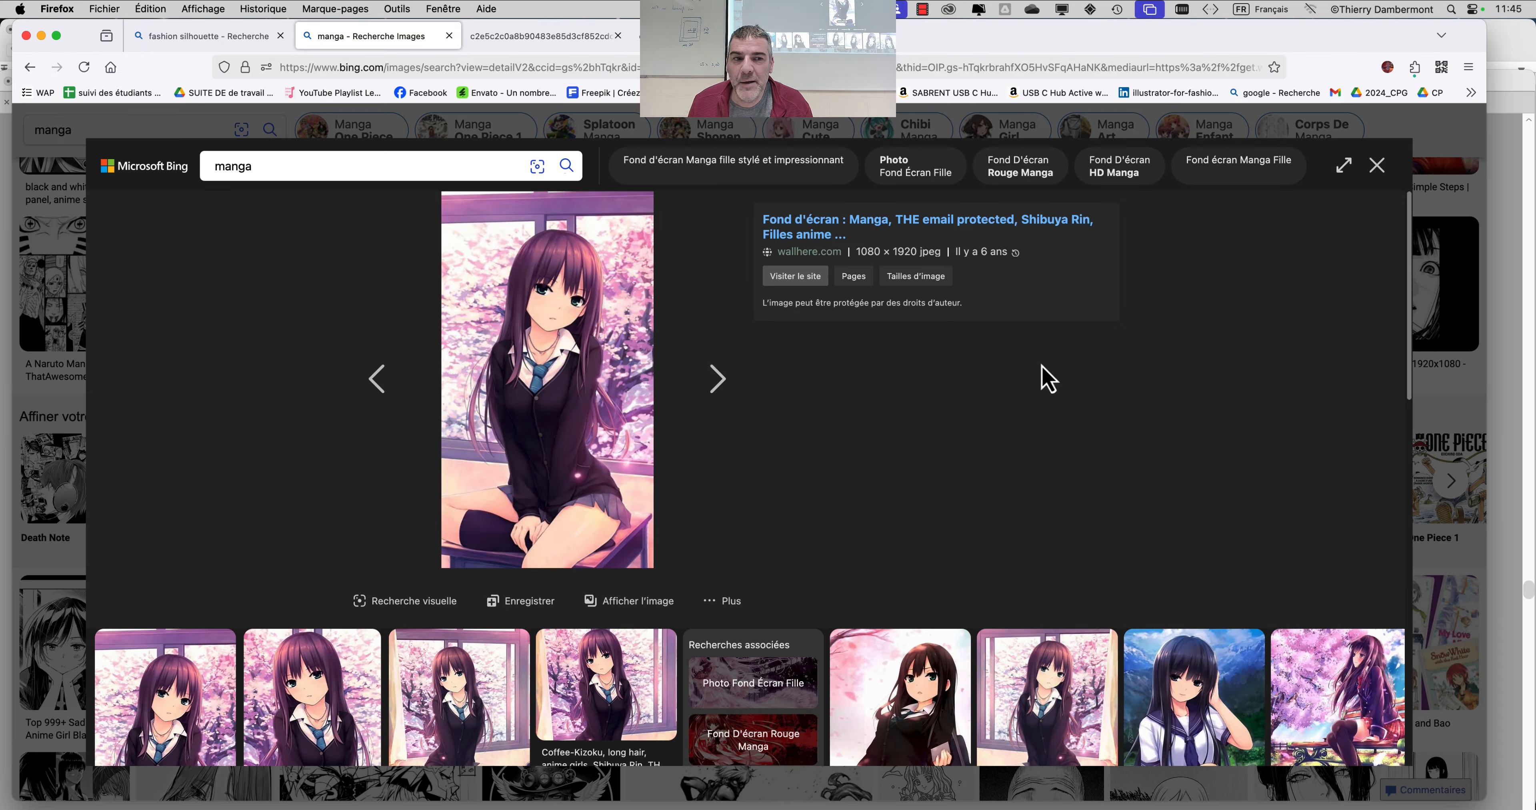
{"action": "left_click", "coordinate": [1376, 167]}
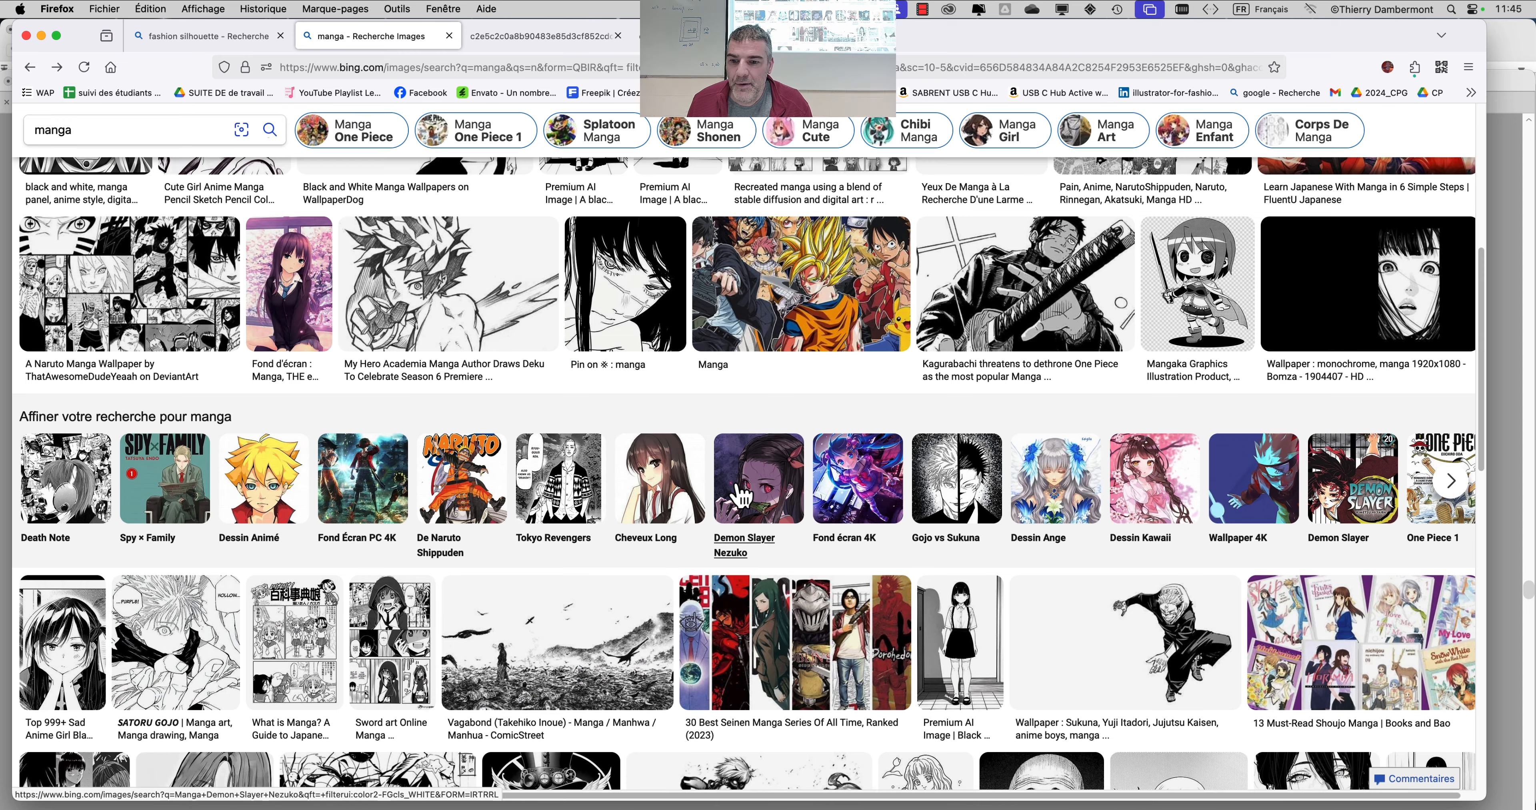
{"action": "scroll", "coordinate": [743, 499], "scroll_direction": "down", "scroll_amount": 5}
{"action": "scroll", "coordinate": [743, 499], "scroll_direction": "down", "scroll_amount": 8}
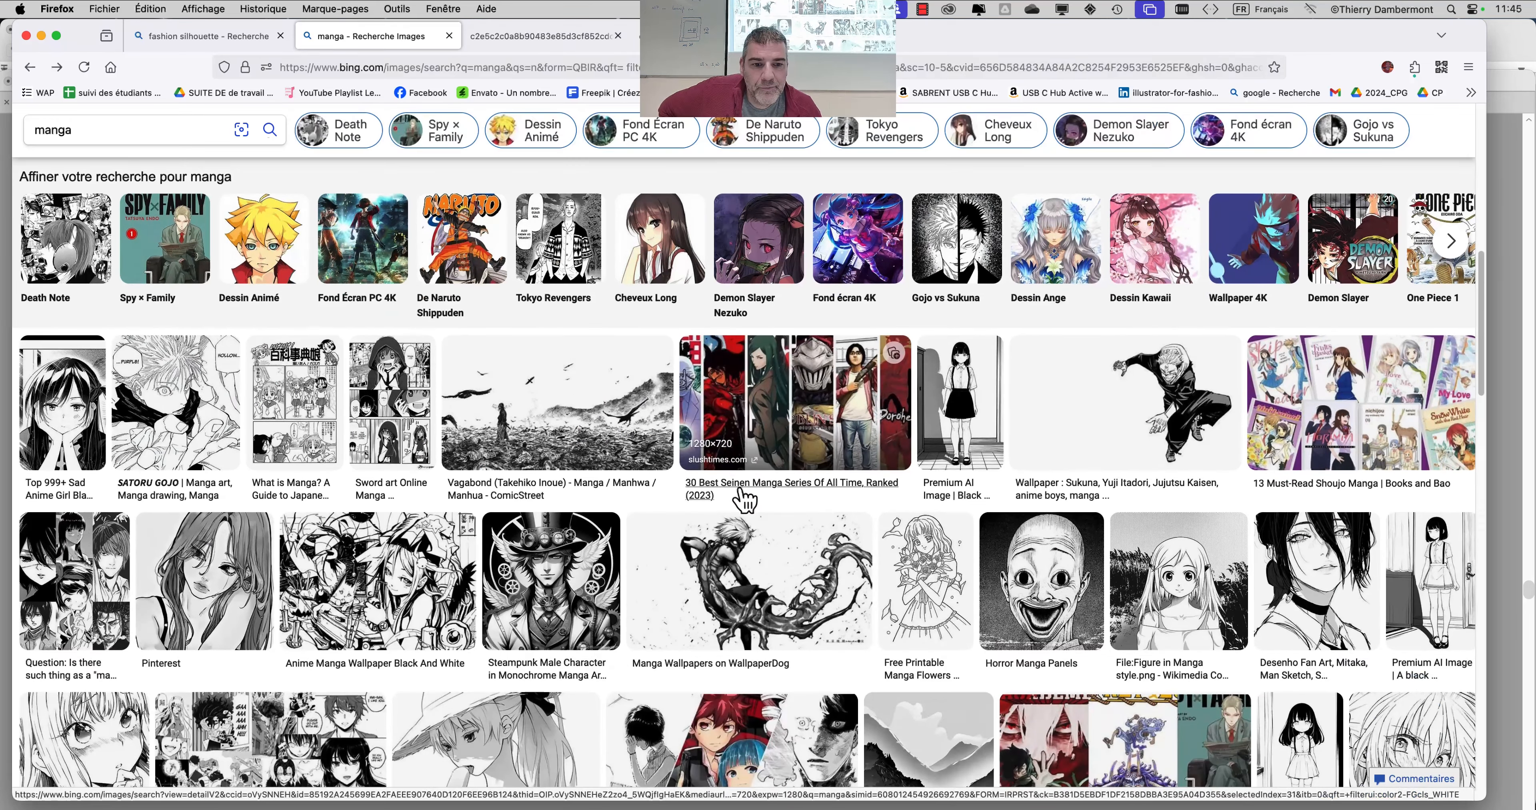
{"action": "scroll", "coordinate": [744, 499], "scroll_direction": "up", "scroll_amount": 15}
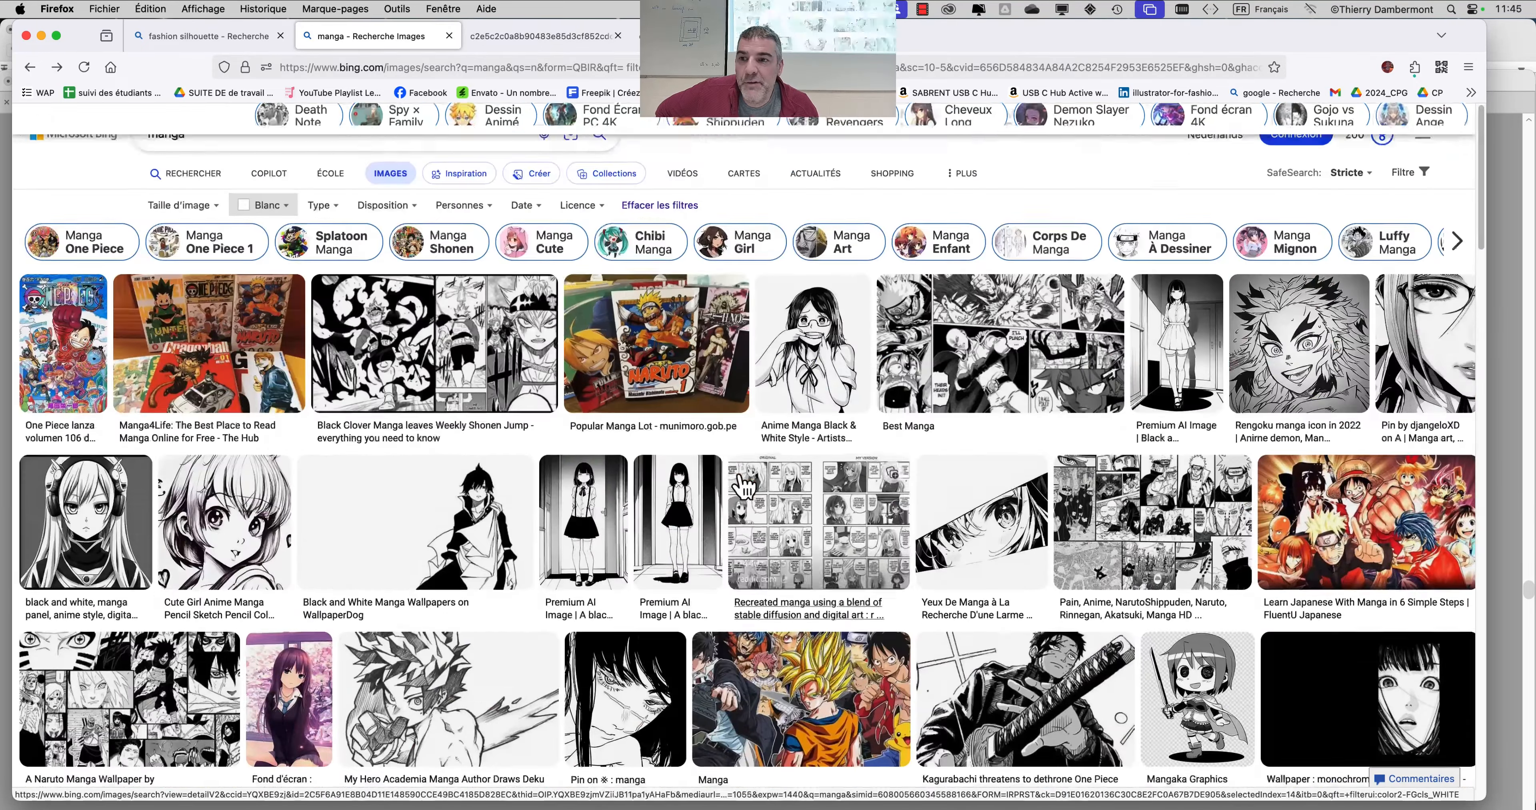
{"action": "left_click_drag", "start_coordinate": [186, 138], "coordinate": [123, 138]}
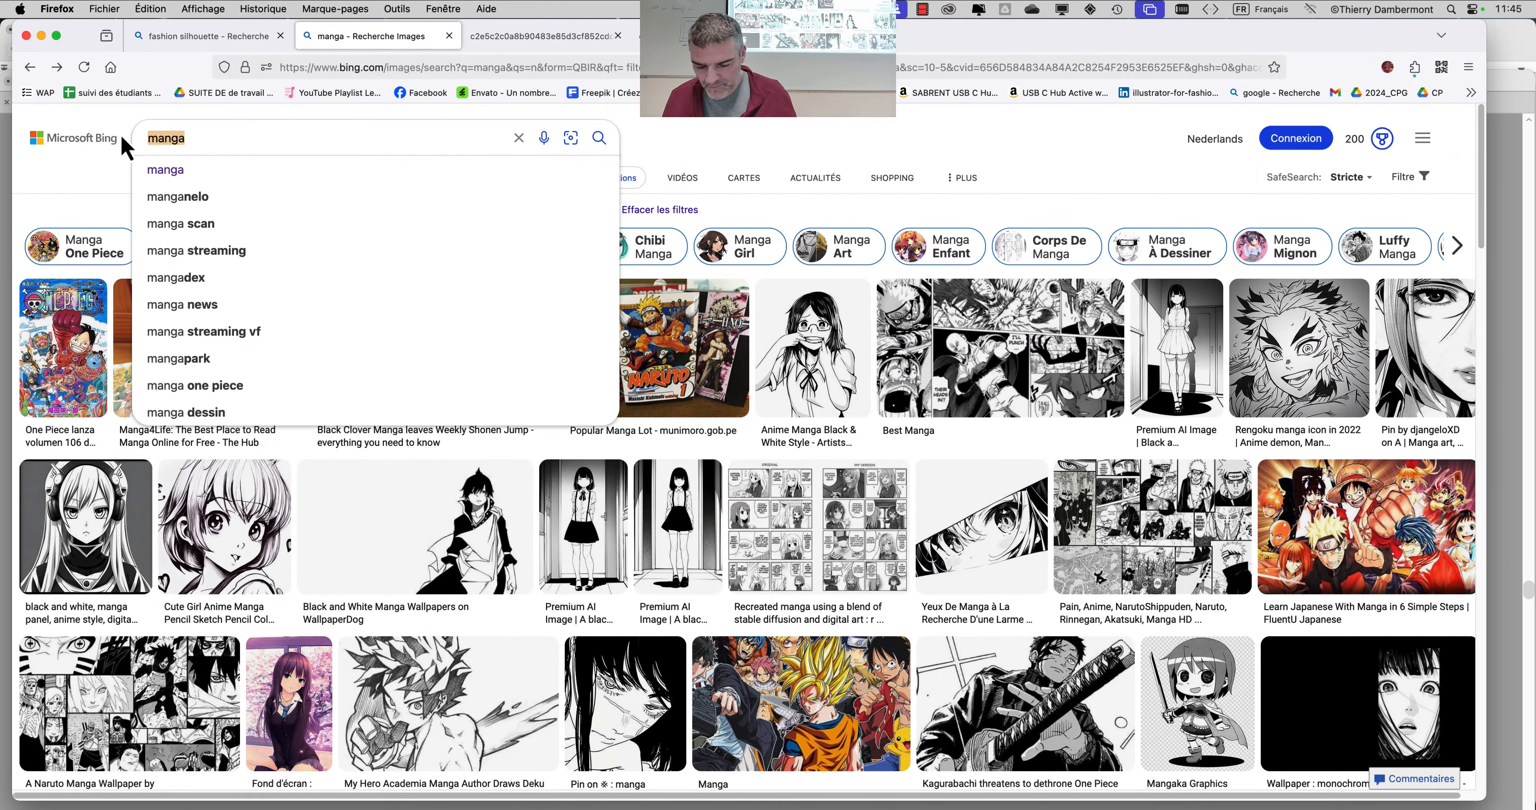
{"action": "type", "text": "klimt"}
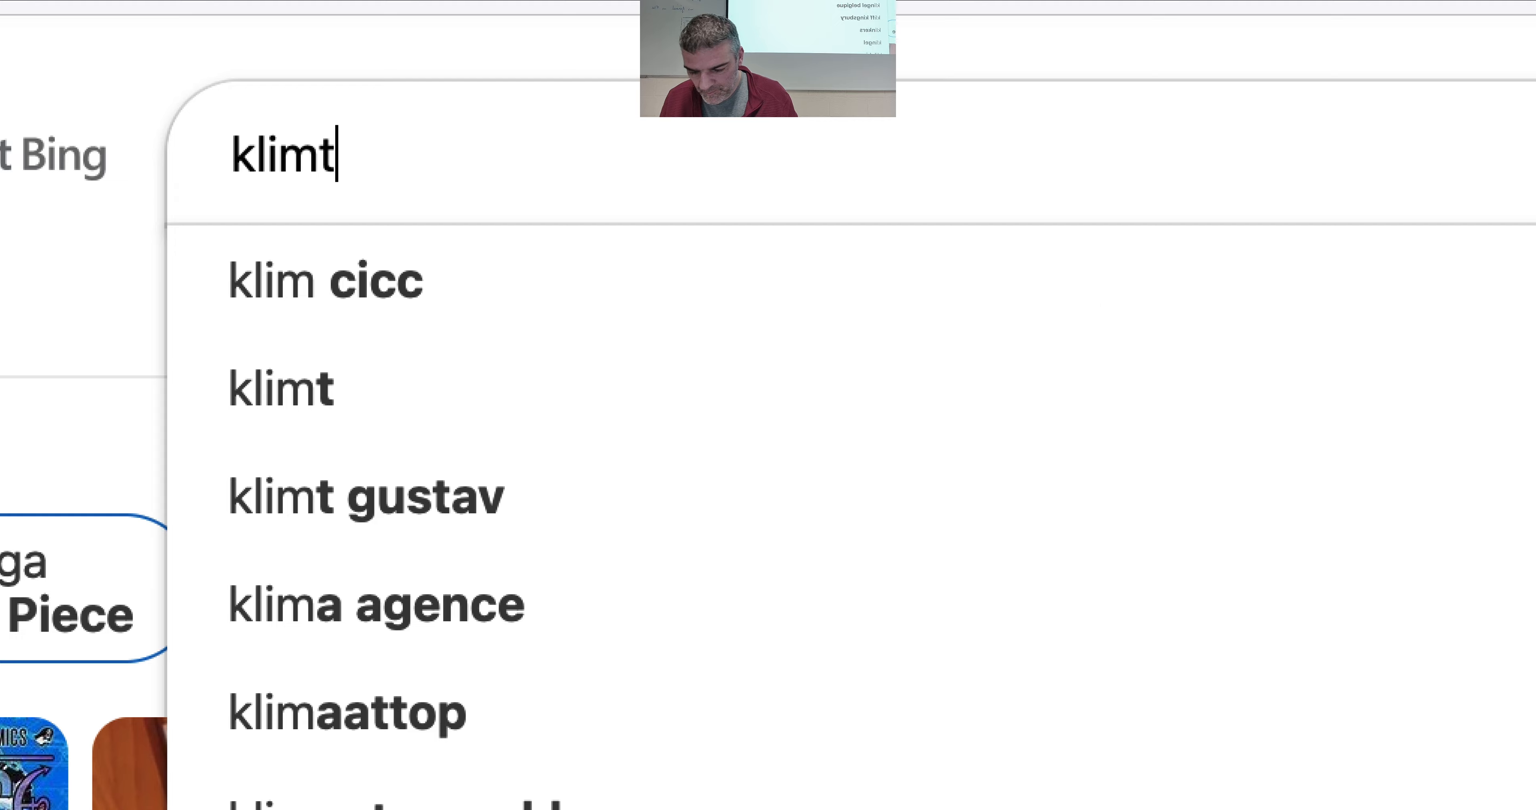
{"action": "key", "text": "Return"}
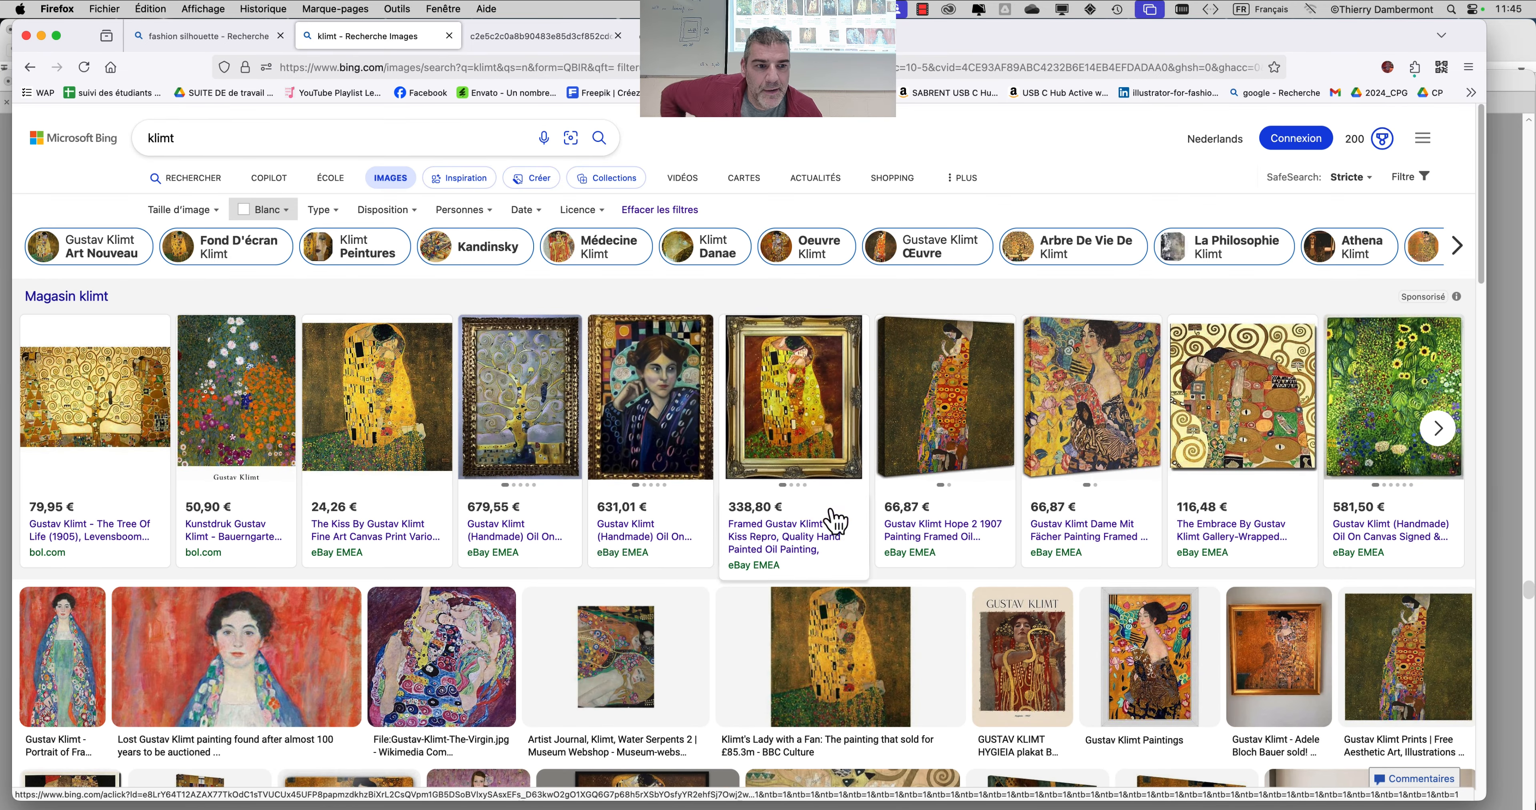
- Open the shop listing of The Embrace by Gustav Klimt and copy the painting's image
{"action": "left_click", "coordinate": [1202, 376]}
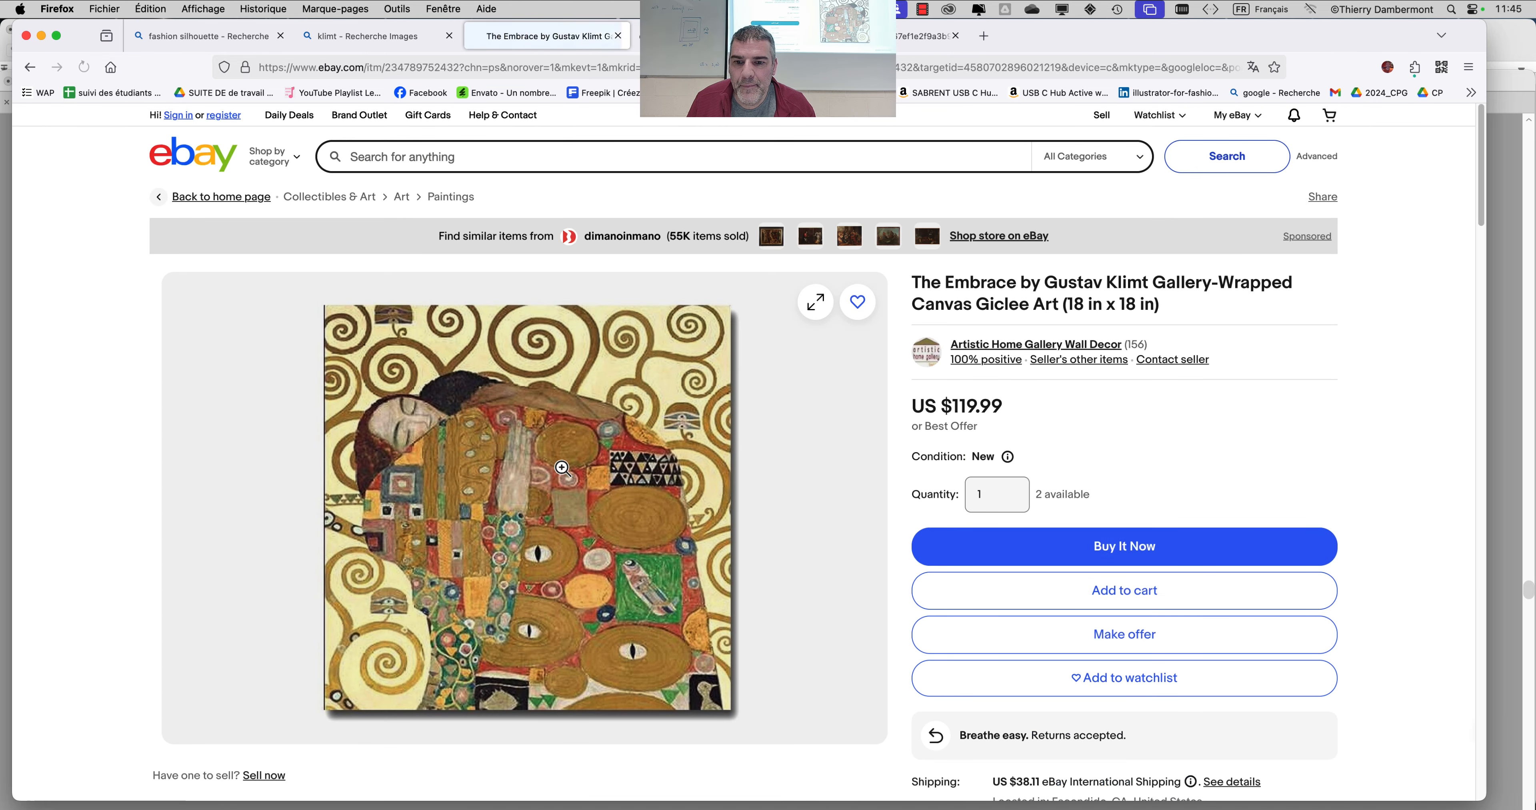
{"action": "right_click", "coordinate": [526, 424]}
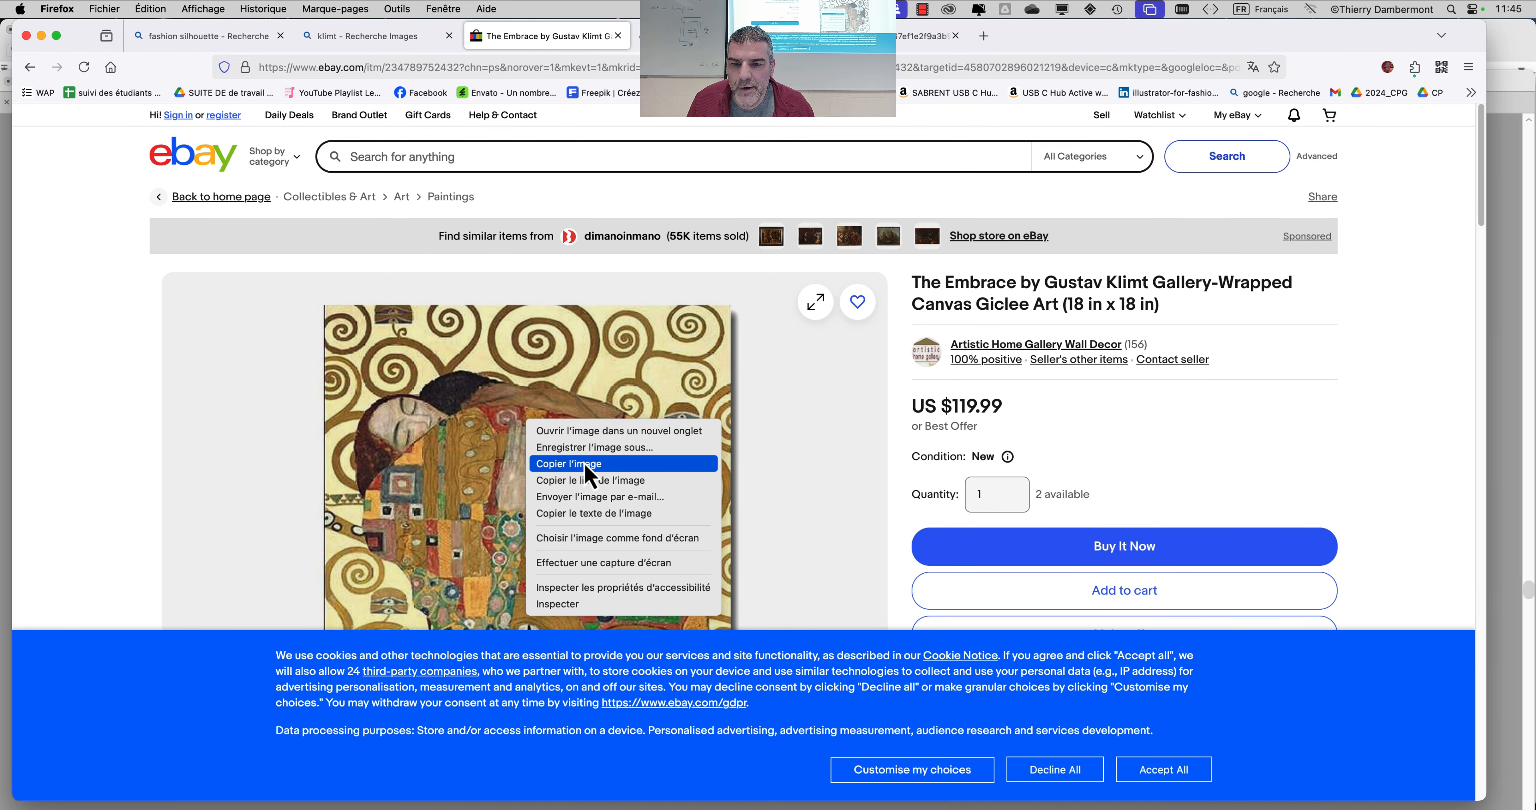
{"action": "left_click", "coordinate": [590, 464]}
- Switch to Illustrator and paste the copied Klimt painting onto the empty canvas area below the manga picture
{"action": "key", "text": "super+Tab"}
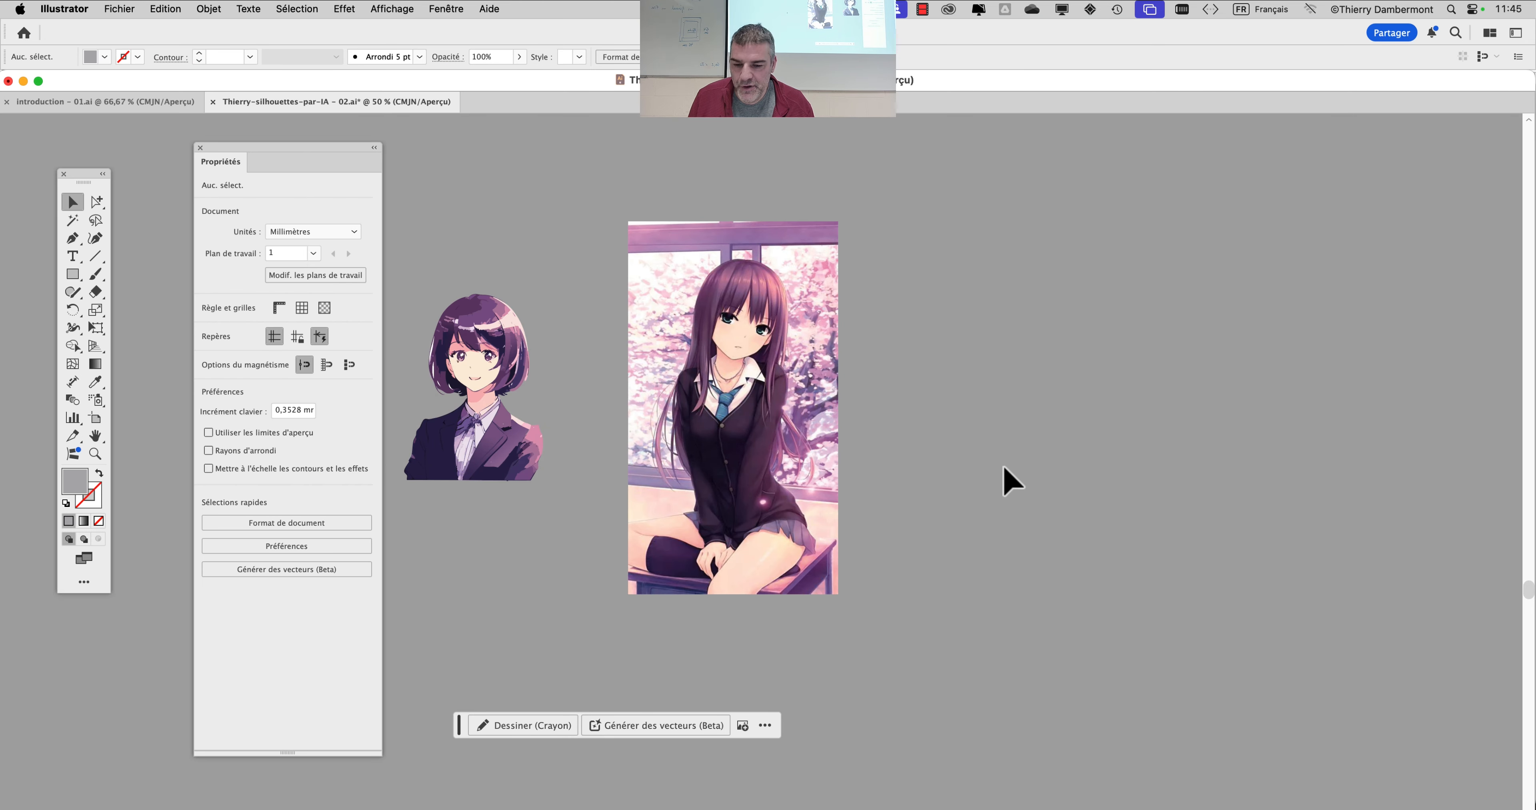
{"action": "scroll", "coordinate": [877, 467], "scroll_direction": "down", "scroll_amount": 2}
{"action": "left_click_drag", "start_coordinate": [732, 457], "coordinate": [863, 432]}
{"action": "scroll", "coordinate": [732, 442], "scroll_direction": "down", "scroll_amount": 5}
{"action": "key", "text": "super+v"}
{"action": "scroll", "coordinate": [638, 456], "scroll_direction": "up", "scroll_amount": 2}
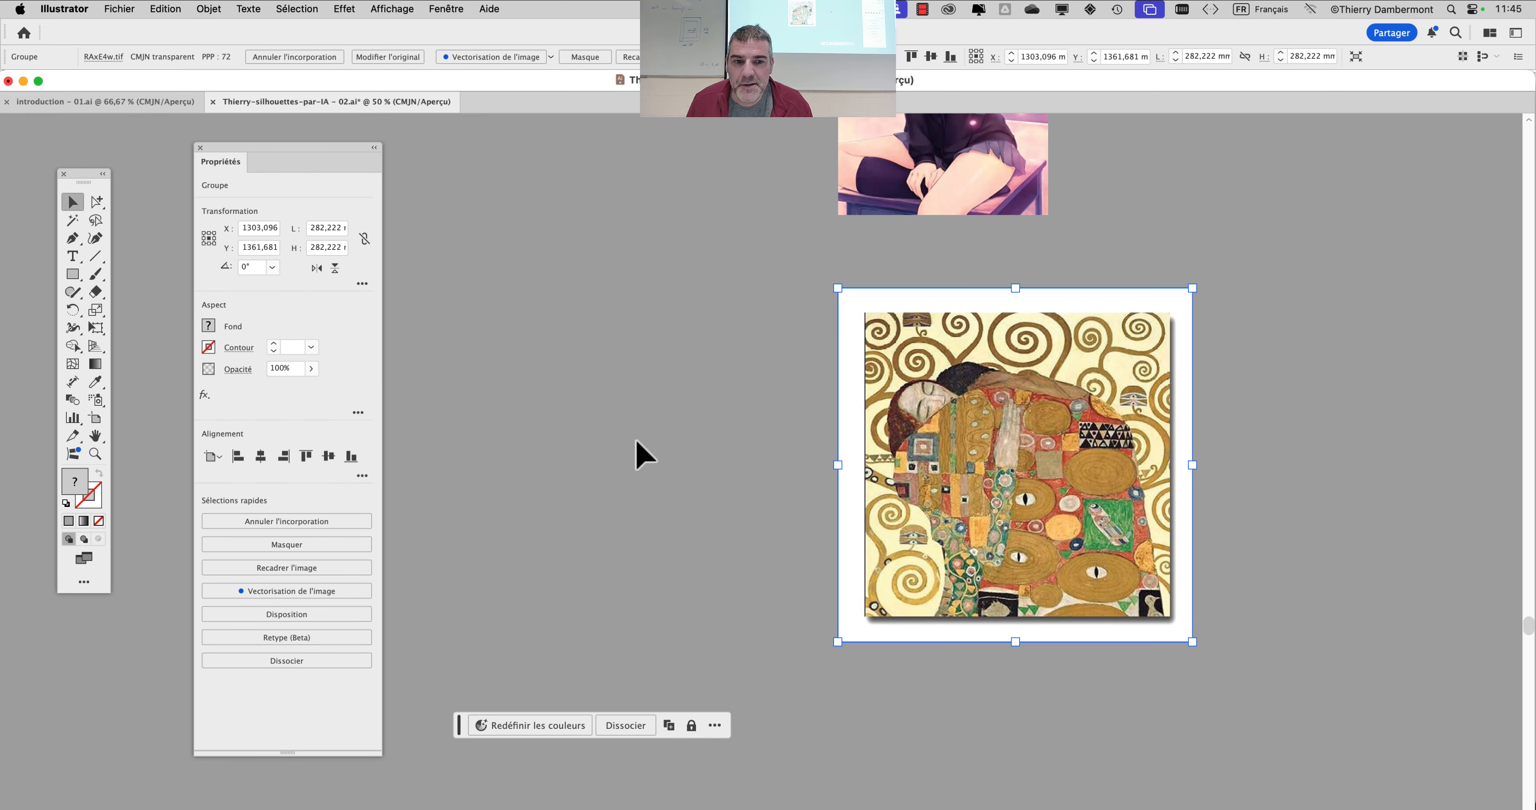
- Draw a tall rectangle about 110 × 270 mm beside the Klimt painting and open Generate Vectors for it
{"action": "key", "text": "m"}
{"action": "left_click_drag", "start_coordinate": [635, 280], "coordinate": [772, 620]}
{"action": "left_click", "coordinate": [207, 9]}
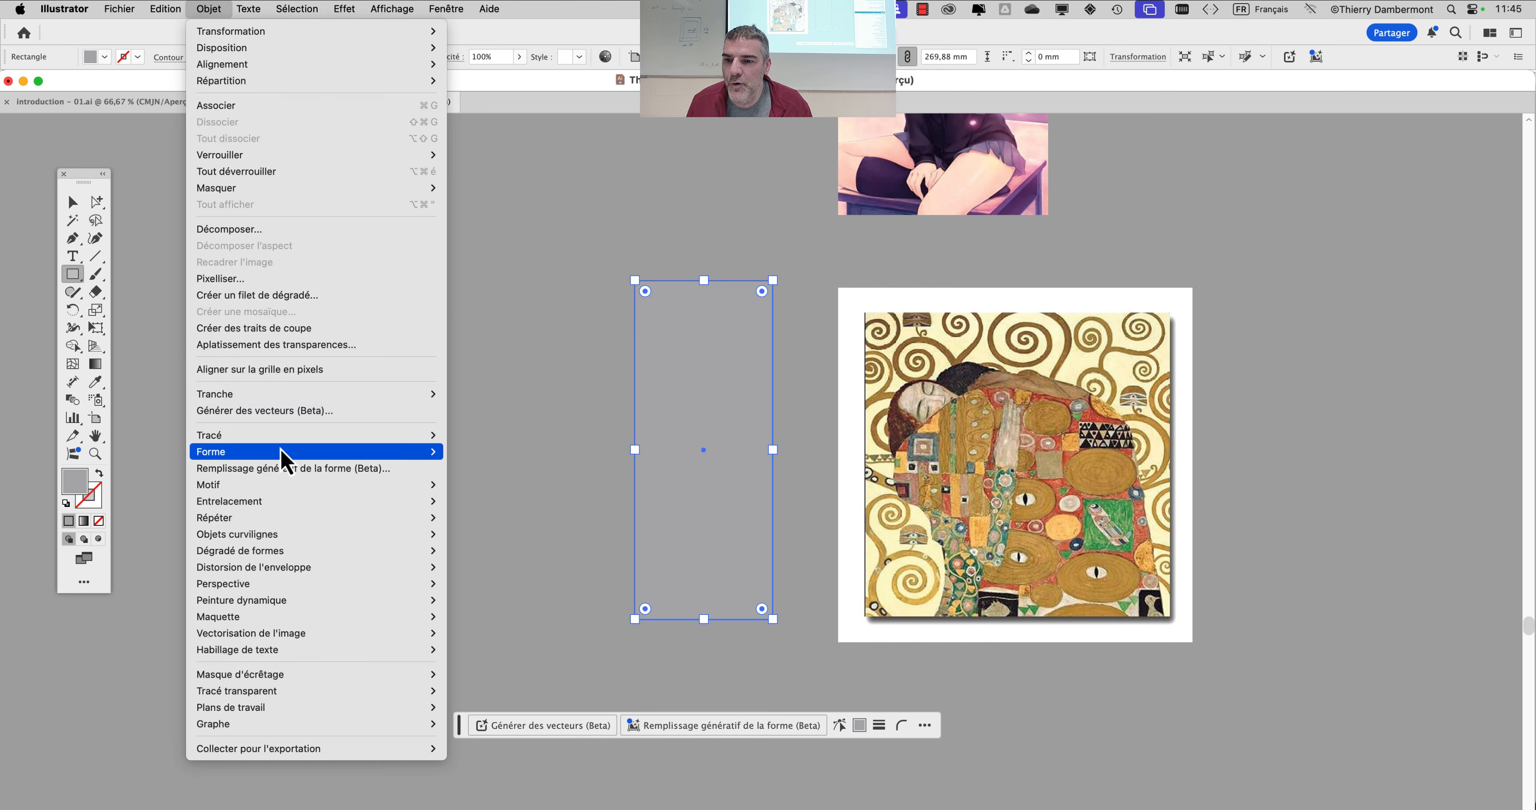
{"action": "left_click", "coordinate": [267, 411]}
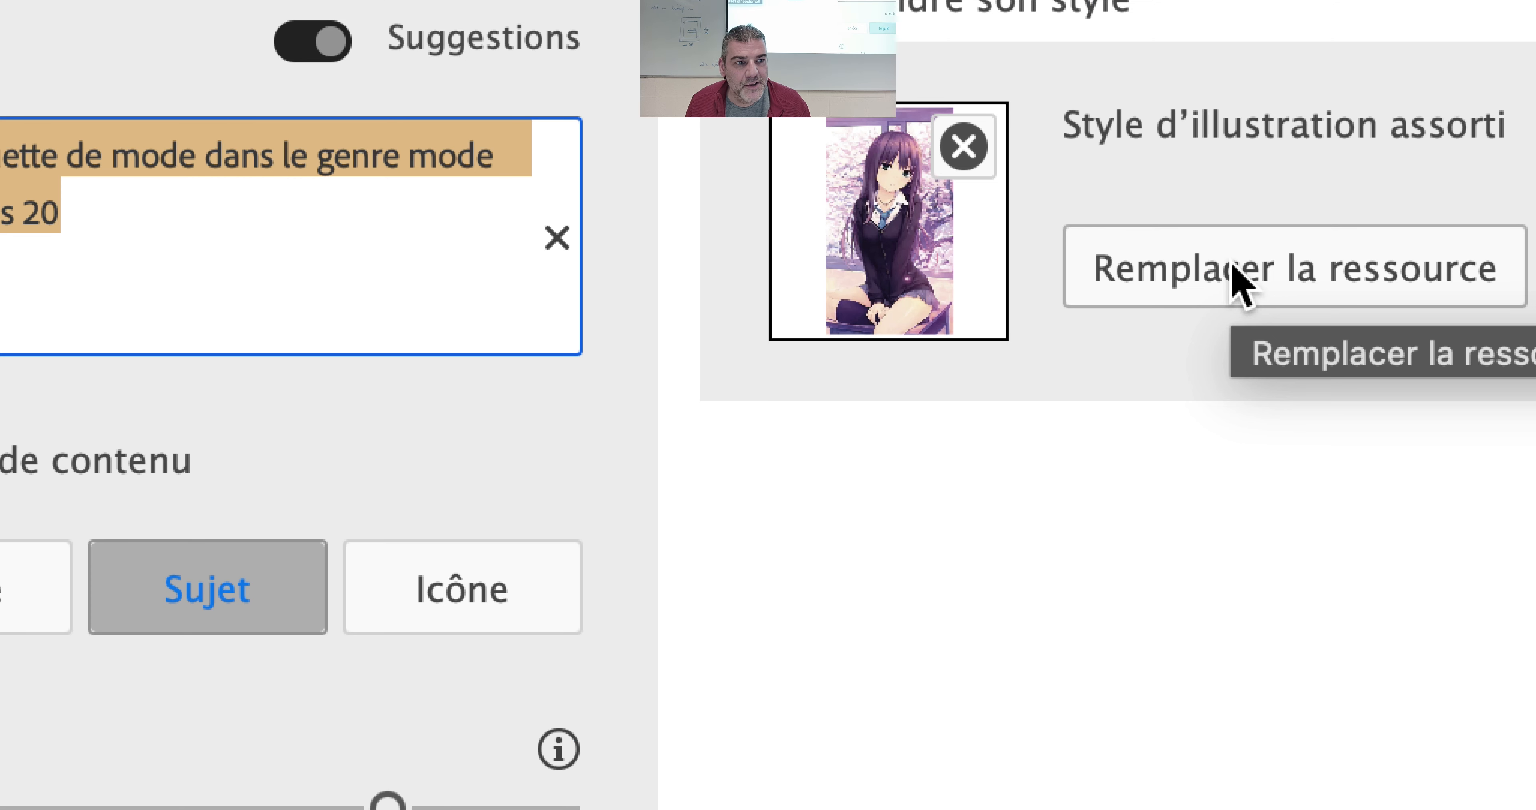
- Replace the manga style reference with the Klimt painting and generate the vectors with the 1920s fashion silhouette prompt
{"action": "left_click", "coordinate": [1232, 265]}
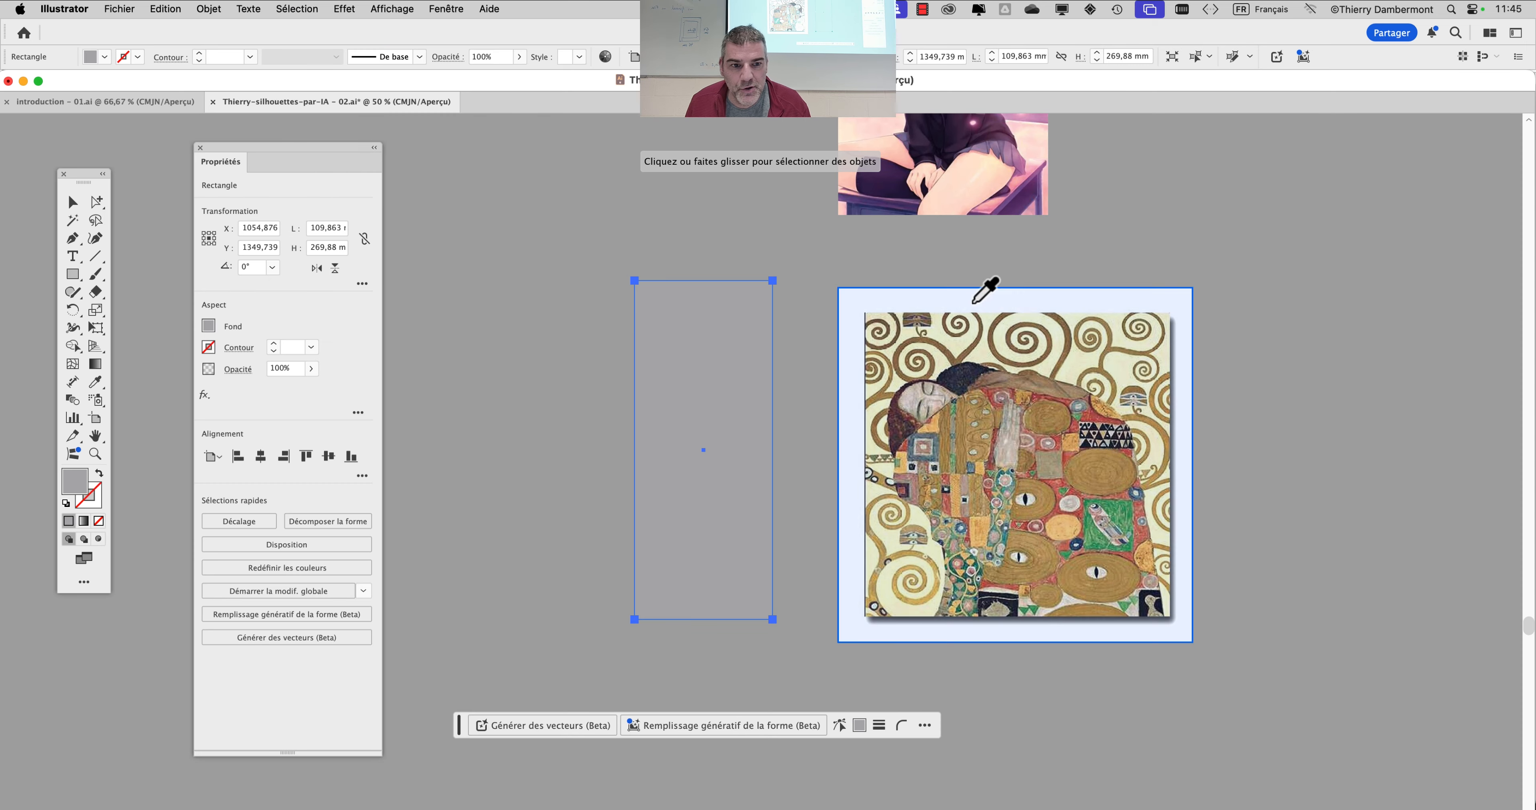
{"action": "left_click", "coordinate": [948, 376]}
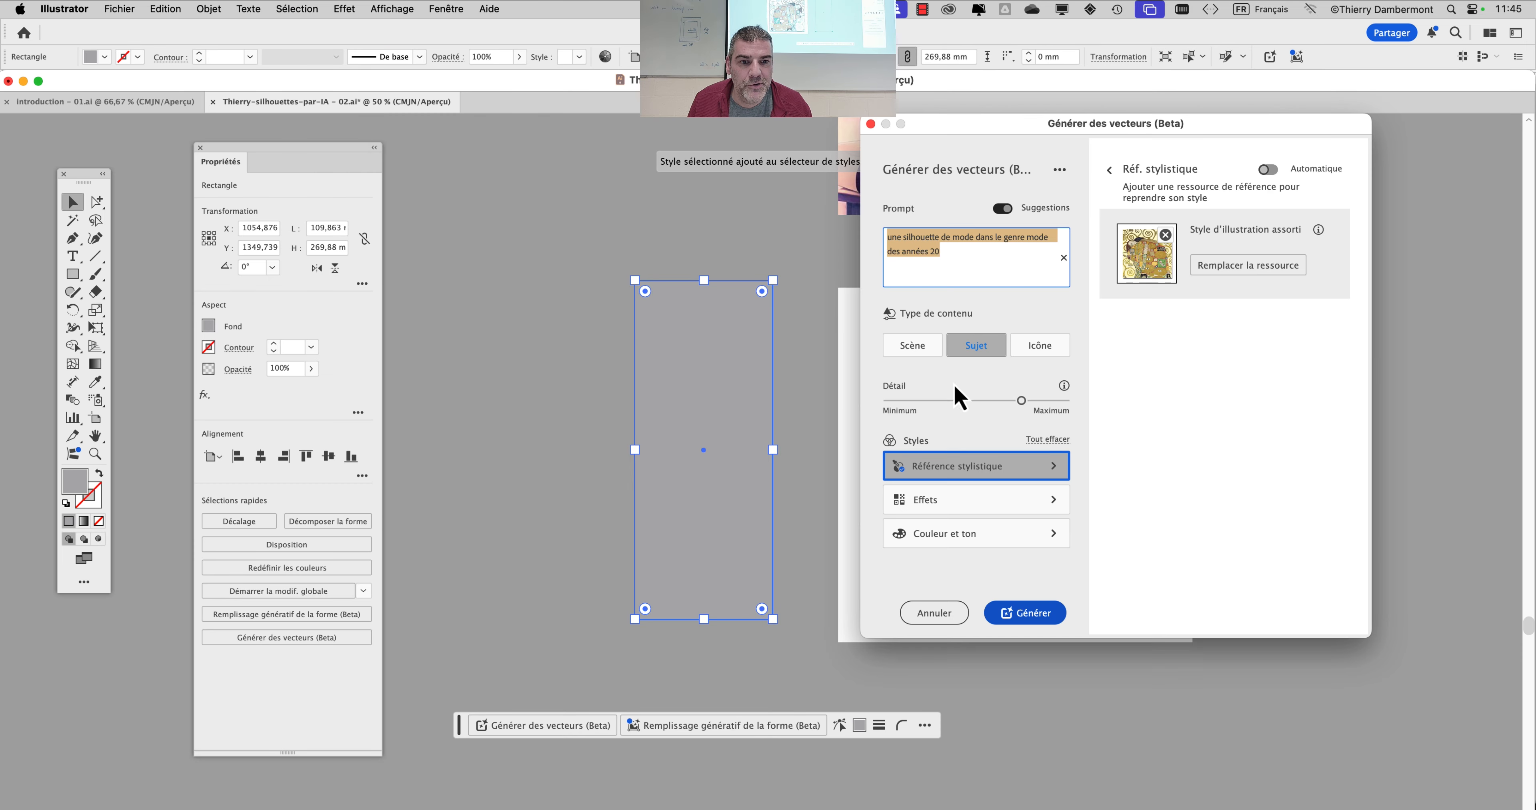
{"action": "left_click", "coordinate": [1037, 619]}
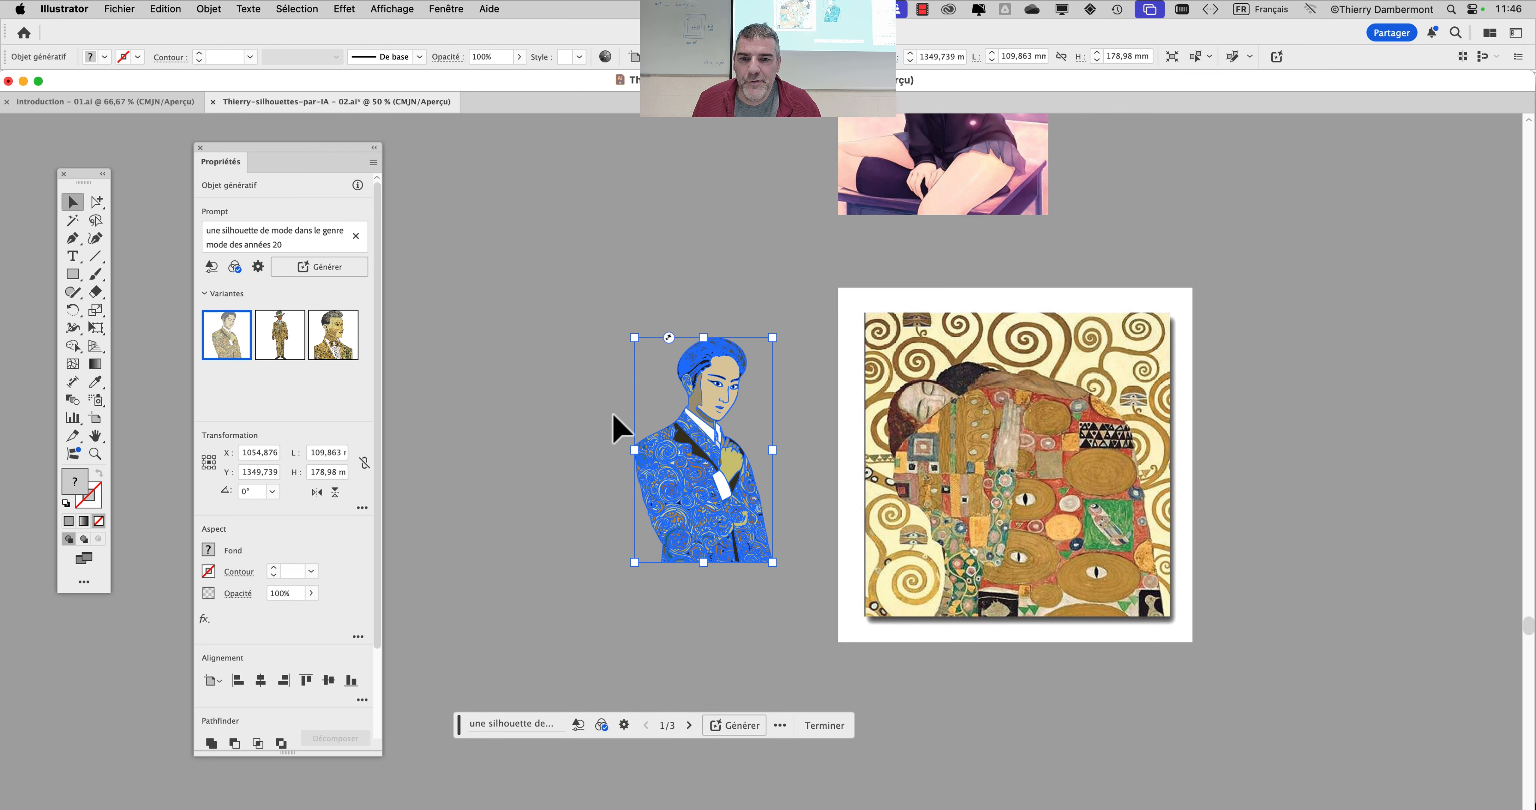
- Duplicate the Klimt-style figure twice in a row, then apply the second variant to the middle figure and the third to the one nearest the painting
{"action": "left_click_drag", "start_coordinate": [340, 155], "coordinate": [282, 149]}
{"action": "left_click_drag", "start_coordinate": [702, 473], "coordinate": [361, 453], "text": "alt"}
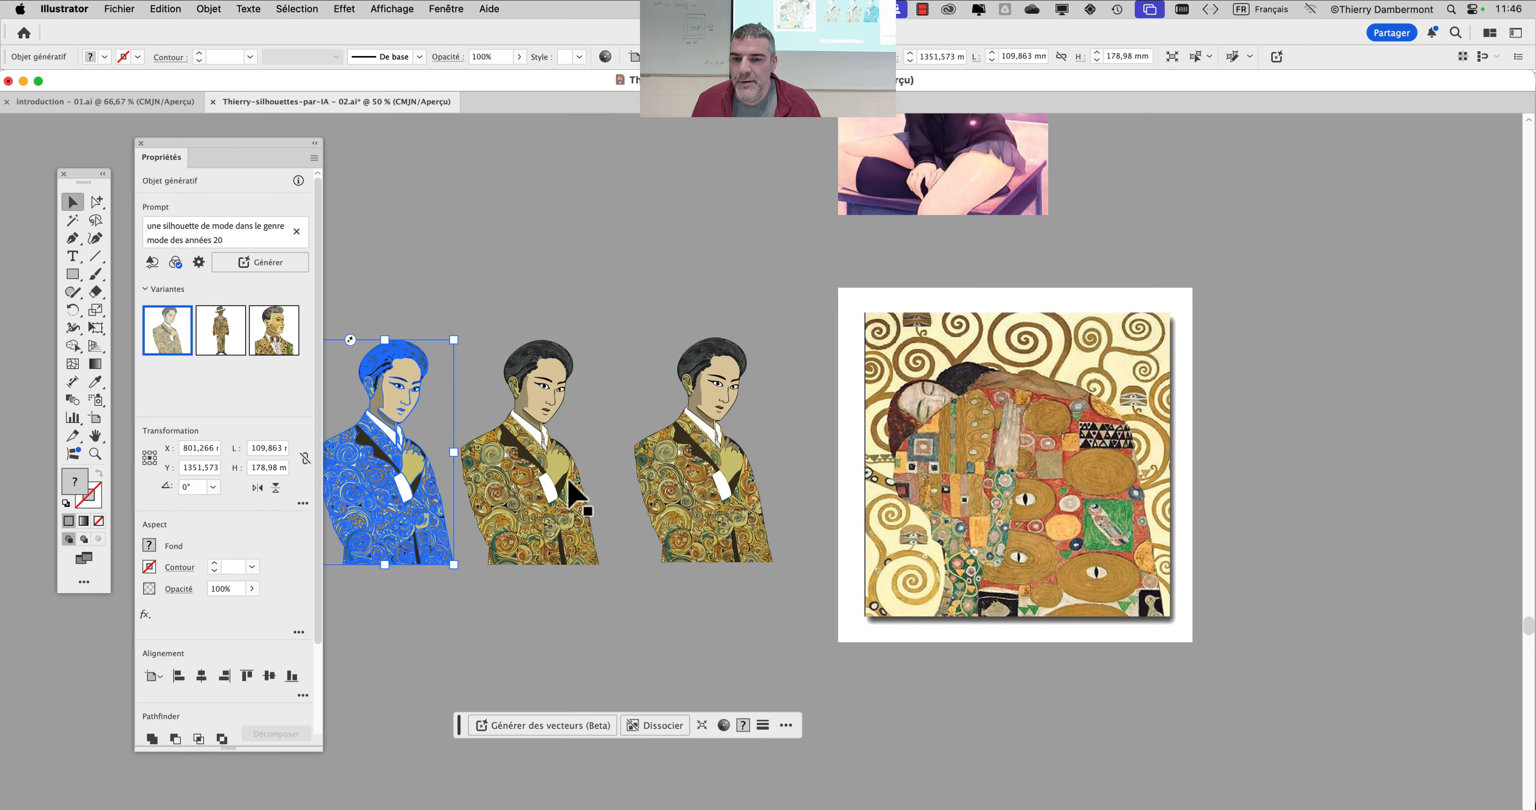
{"action": "left_click", "coordinate": [576, 495]}
{"action": "left_click", "coordinate": [225, 343]}
{"action": "left_click", "coordinate": [739, 519]}
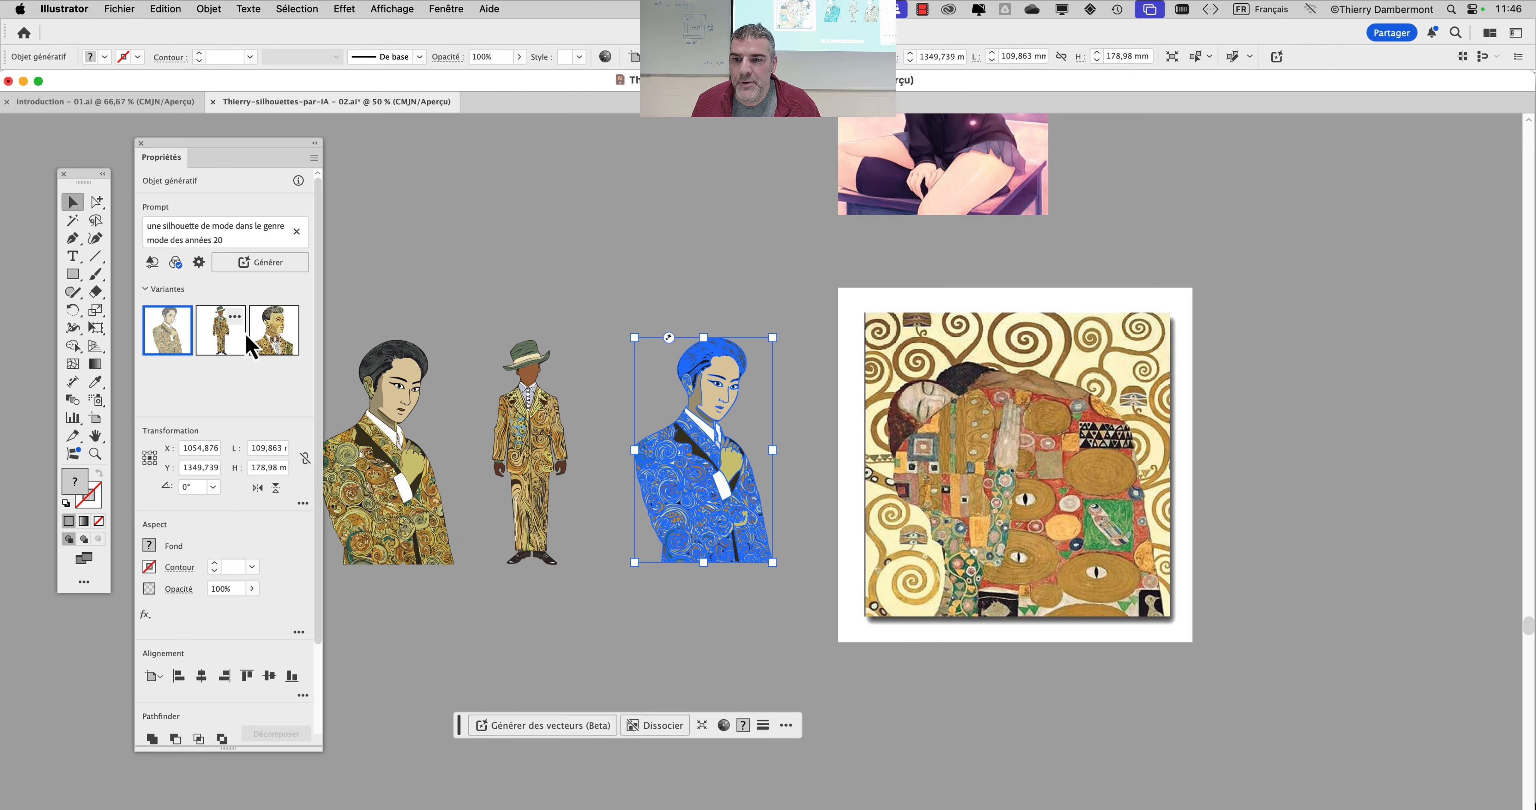
{"action": "left_click", "coordinate": [274, 331]}
{"action": "left_click", "coordinate": [644, 303]}
{"action": "left_click_drag", "start_coordinate": [643, 303], "coordinate": [792, 228]}
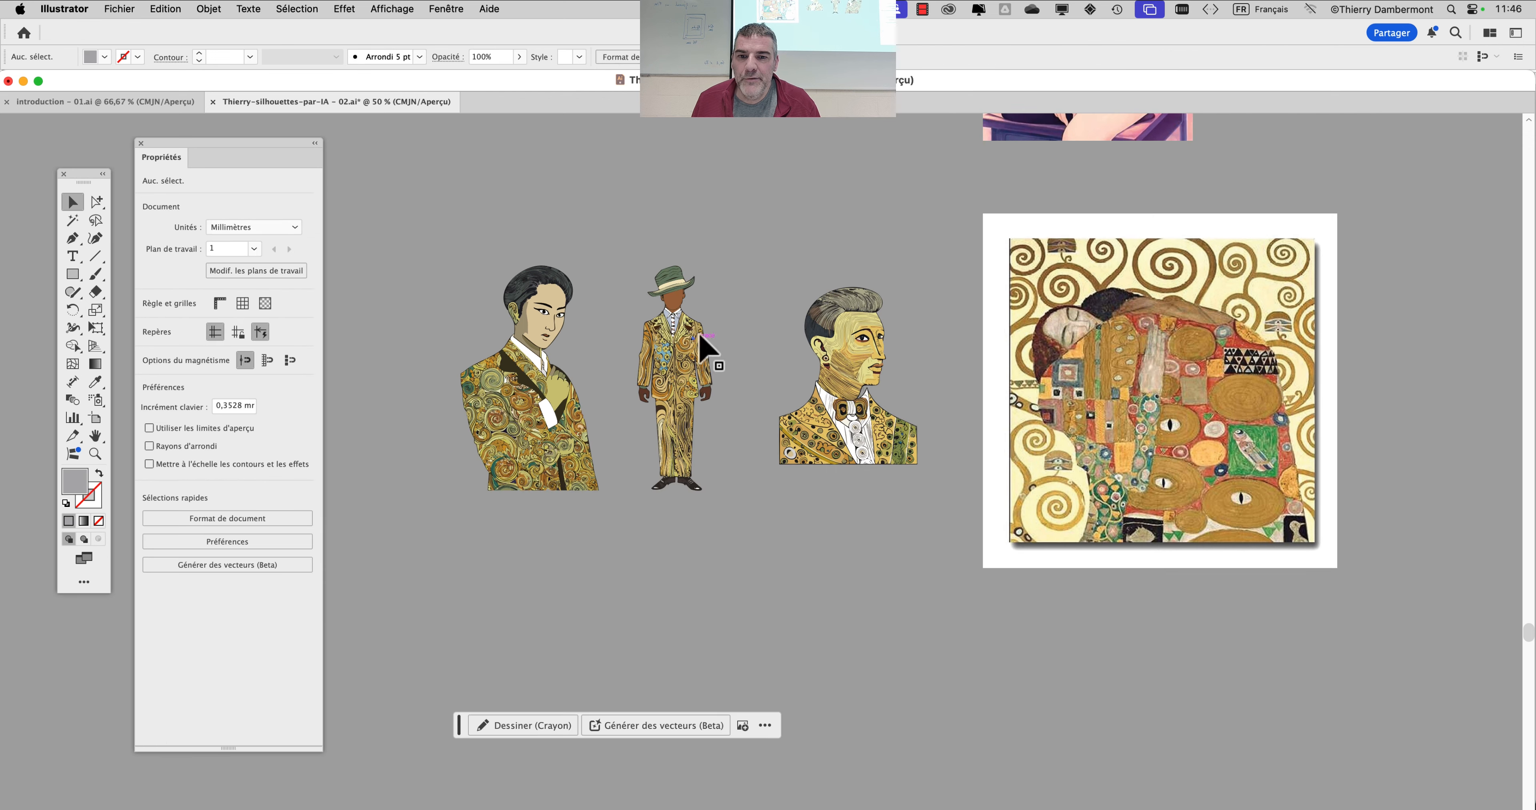
- Examine the three Klimt-style figures up close, especially the suit pattern of the standing man with the hat, and compare them with the painting
{"action": "left_click", "coordinate": [667, 380]}
{"action": "scroll", "coordinate": [683, 321], "scroll_direction": "up", "scroll_amount": 5}
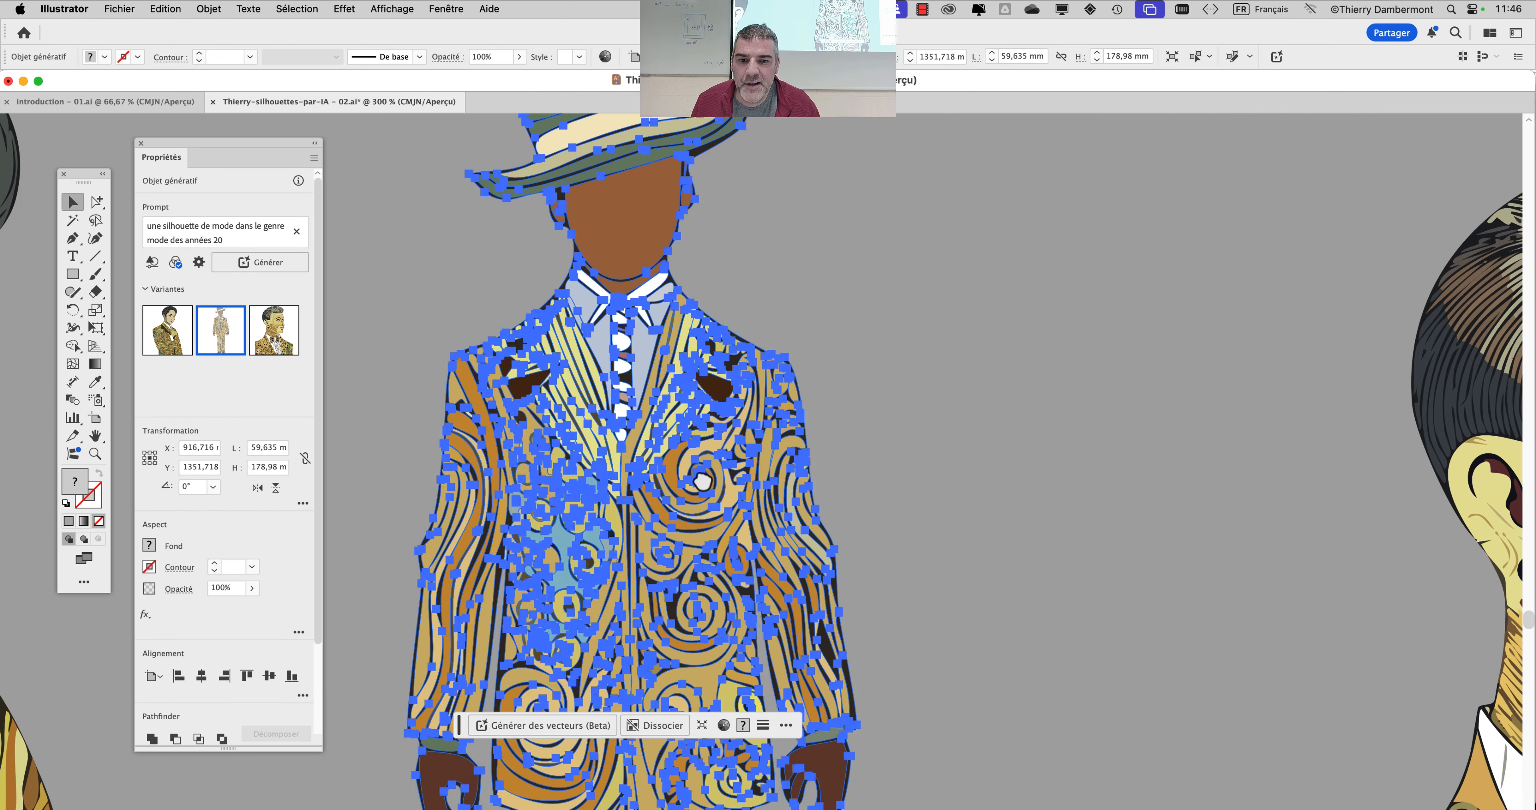
{"action": "scroll", "coordinate": [709, 381], "scroll_direction": "down", "scroll_amount": 5}
{"action": "left_click", "coordinate": [962, 460]}
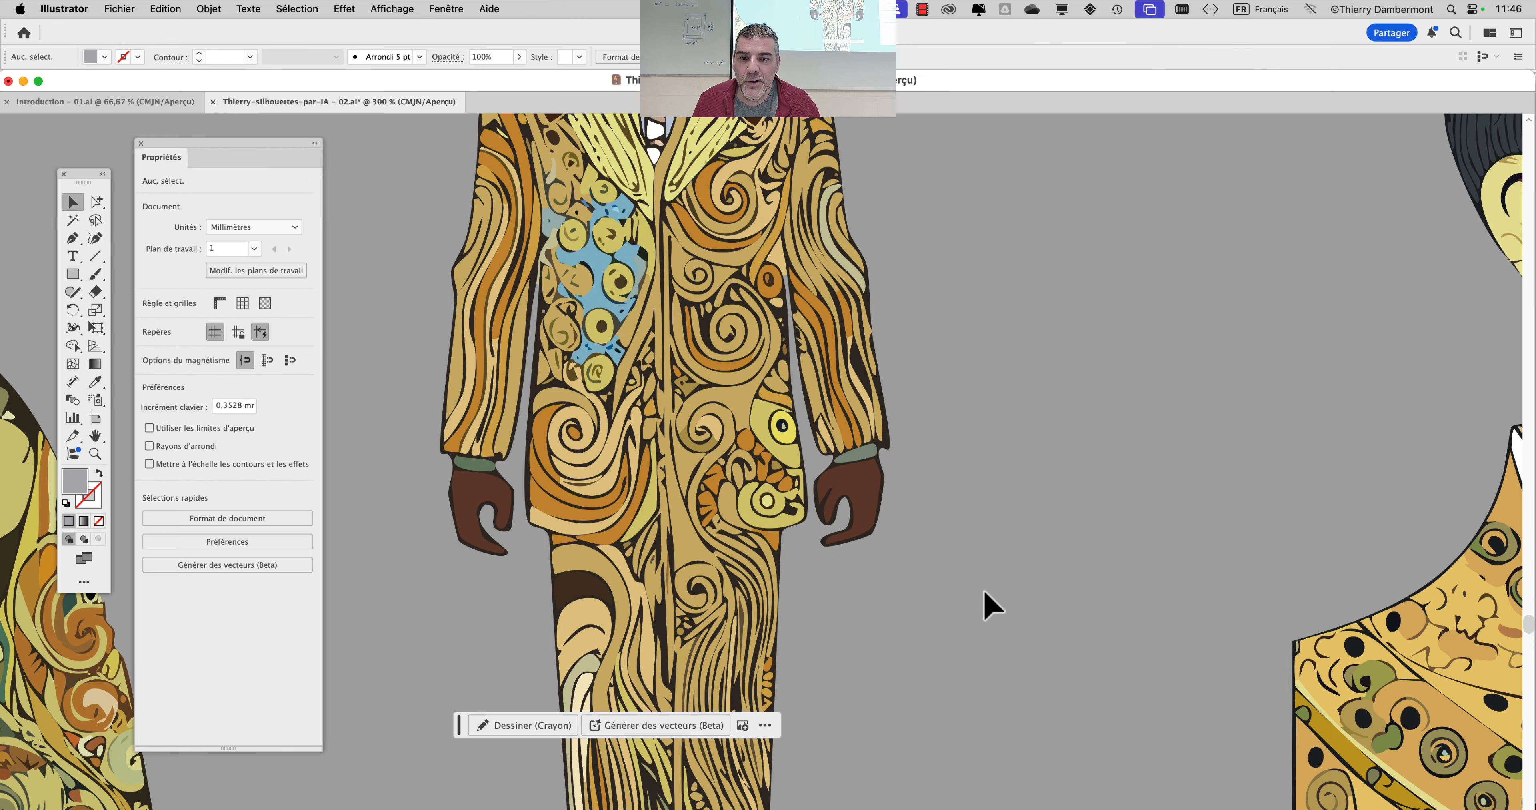
{"action": "left_click_drag", "start_coordinate": [985, 593], "coordinate": [985, 281]}
{"action": "left_click_drag", "start_coordinate": [985, 341], "coordinate": [960, 651]}
{"action": "mouse_move", "coordinate": [960, 367]}
{"action": "left_mouse_down"}
{"action": "mouse_move", "coordinate": [967, 589]}
{"action": "mouse_move", "coordinate": [947, 343]}
{"action": "left_mouse_up"}
{"action": "scroll", "coordinate": [923, 484], "scroll_direction": "down", "scroll_amount": 1}
{"action": "scroll", "coordinate": [923, 484], "scroll_direction": "down", "scroll_amount": 2}
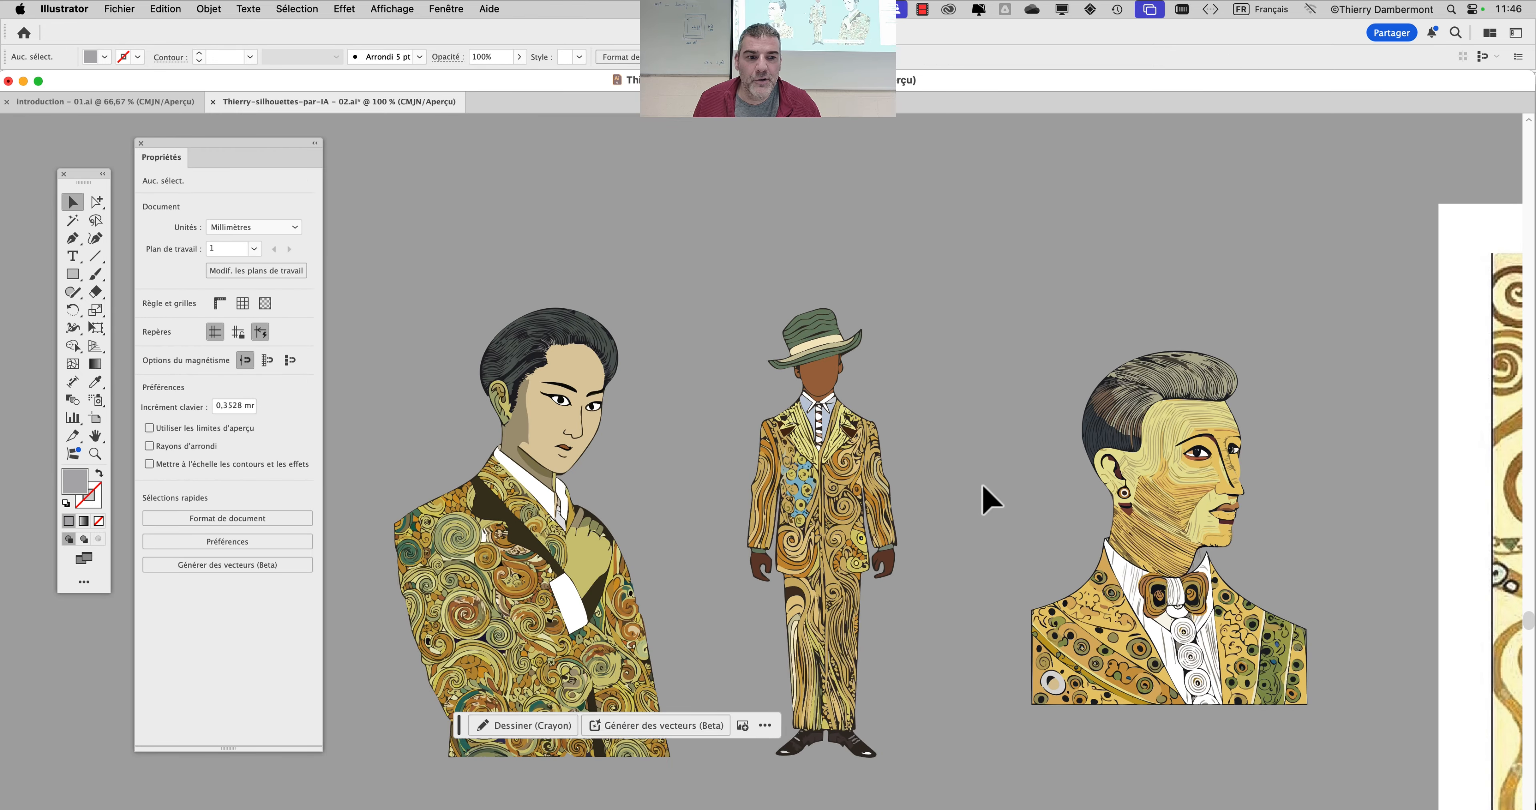
{"action": "mouse_move", "coordinate": [1037, 489]}
{"action": "left_mouse_down"}
{"action": "mouse_move", "coordinate": [427, 425]}
{"action": "mouse_move", "coordinate": [313, 385]}
{"action": "left_mouse_up"}
{"action": "mouse_move", "coordinate": [873, 492]}
{"action": "left_mouse_down"}
{"action": "mouse_move", "coordinate": [629, 446]}
{"action": "mouse_move", "coordinate": [1445, 469]}
{"action": "left_mouse_up"}
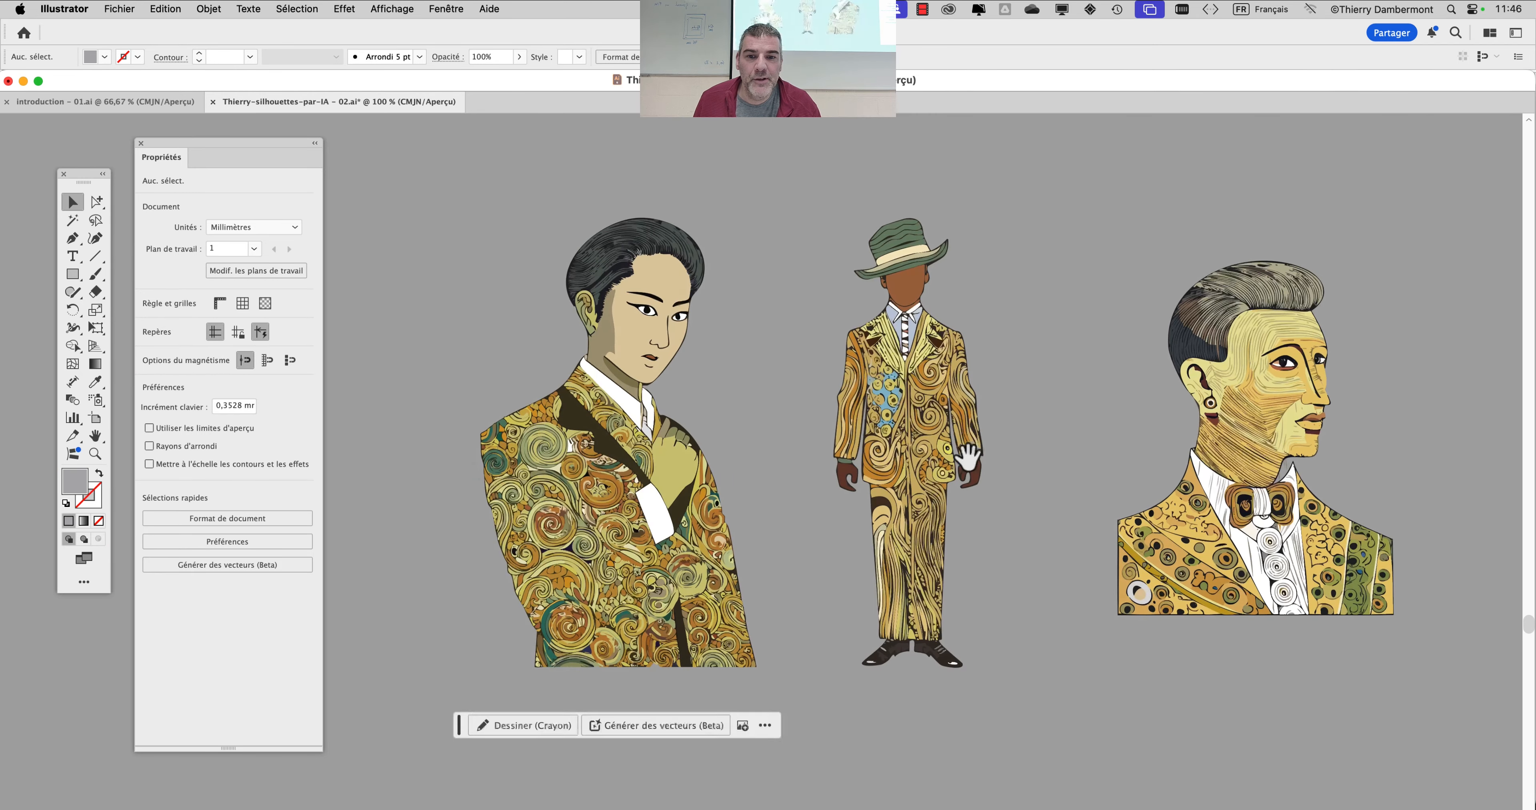
{"action": "left_click_drag", "start_coordinate": [879, 462], "coordinate": [861, 379]}
{"action": "scroll", "coordinate": [860, 379], "scroll_direction": "down", "scroll_amount": 2}
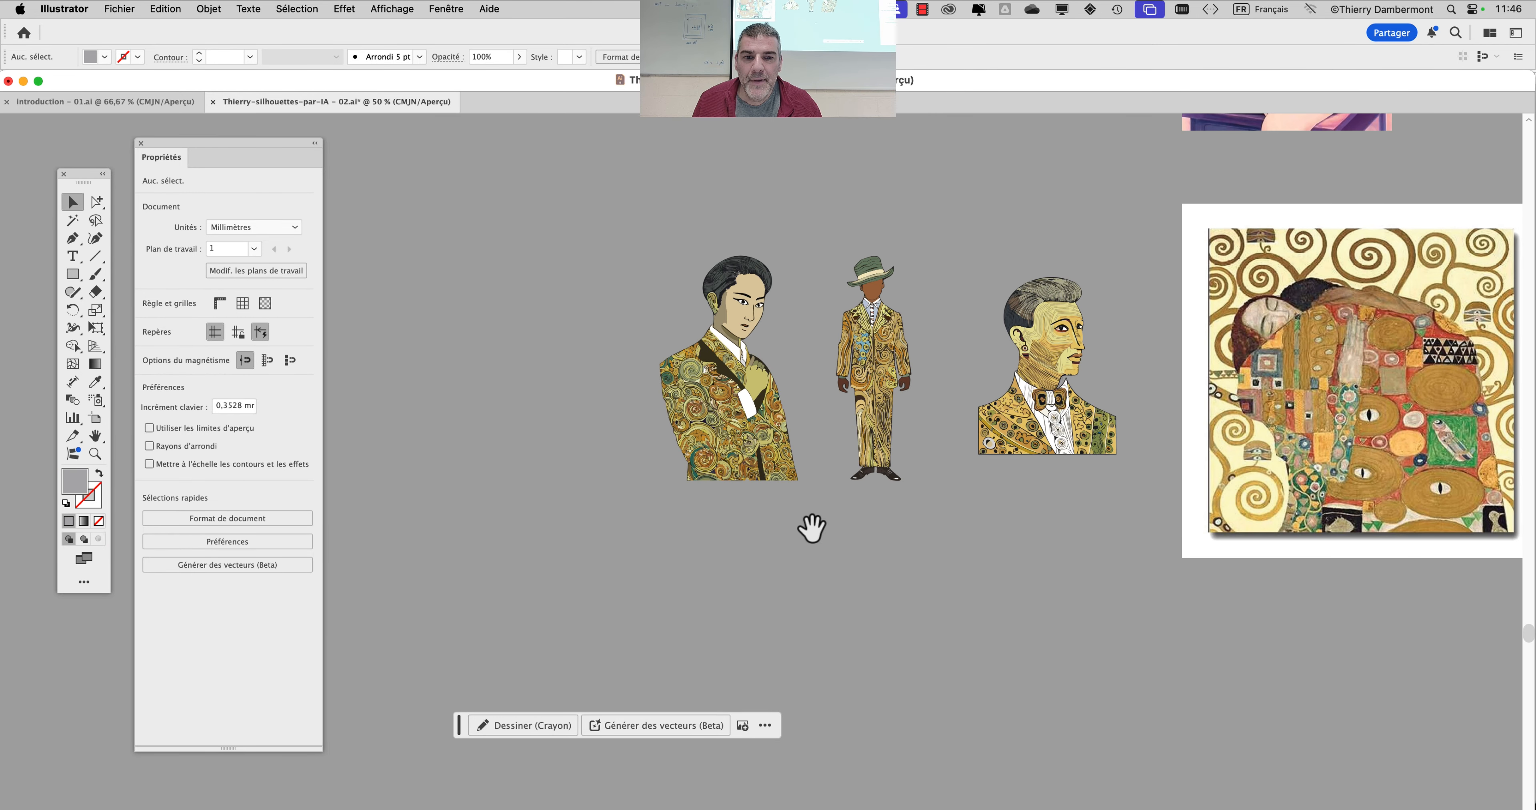
{"action": "scroll", "coordinate": [812, 523], "scroll_direction": "down", "scroll_amount": 1}
{"action": "left_click", "coordinate": [695, 286]}
{"action": "left_click", "coordinate": [695, 286]}
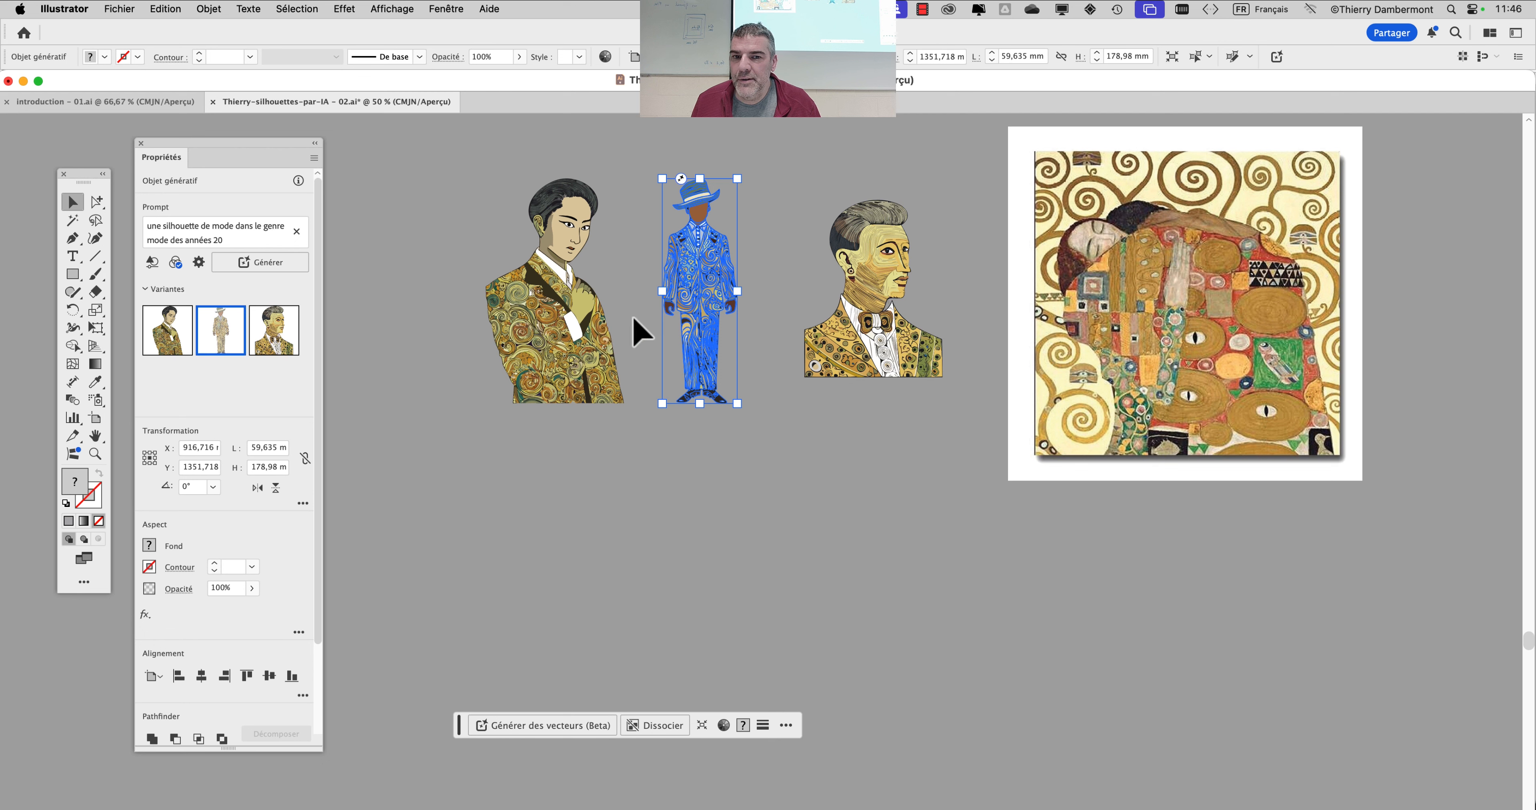
{"action": "left_click", "coordinate": [692, 490]}
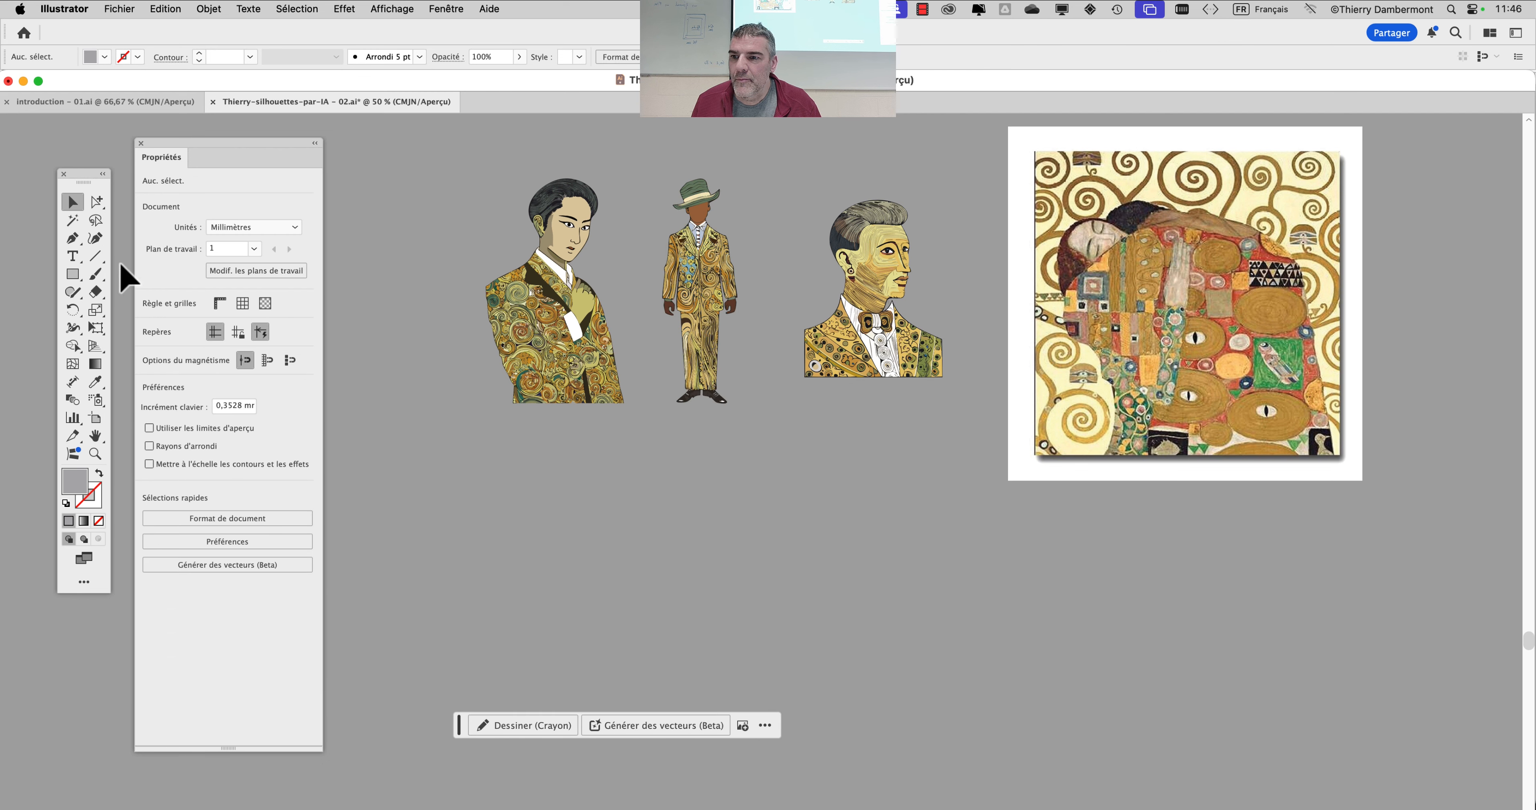
- Draw a rectangle about 120 × 262 mm below the first Klimt-style figure and open Generate Vectors for it
{"action": "left_click", "coordinate": [72, 274]}
{"action": "left_click_drag", "start_coordinate": [471, 457], "coordinate": [622, 776]}
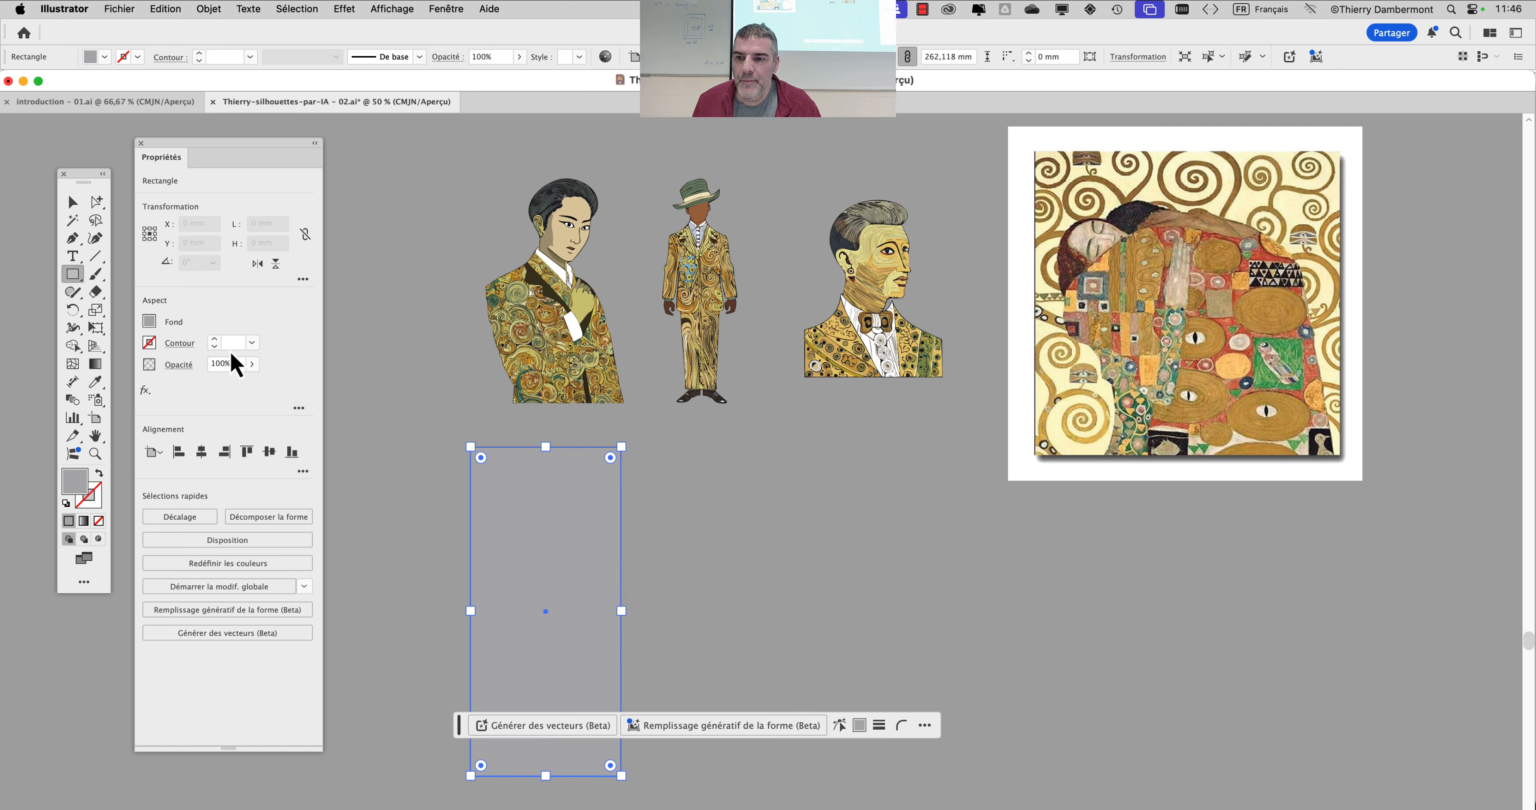
{"action": "left_click", "coordinate": [203, 9]}
{"action": "left_click", "coordinate": [298, 412]}
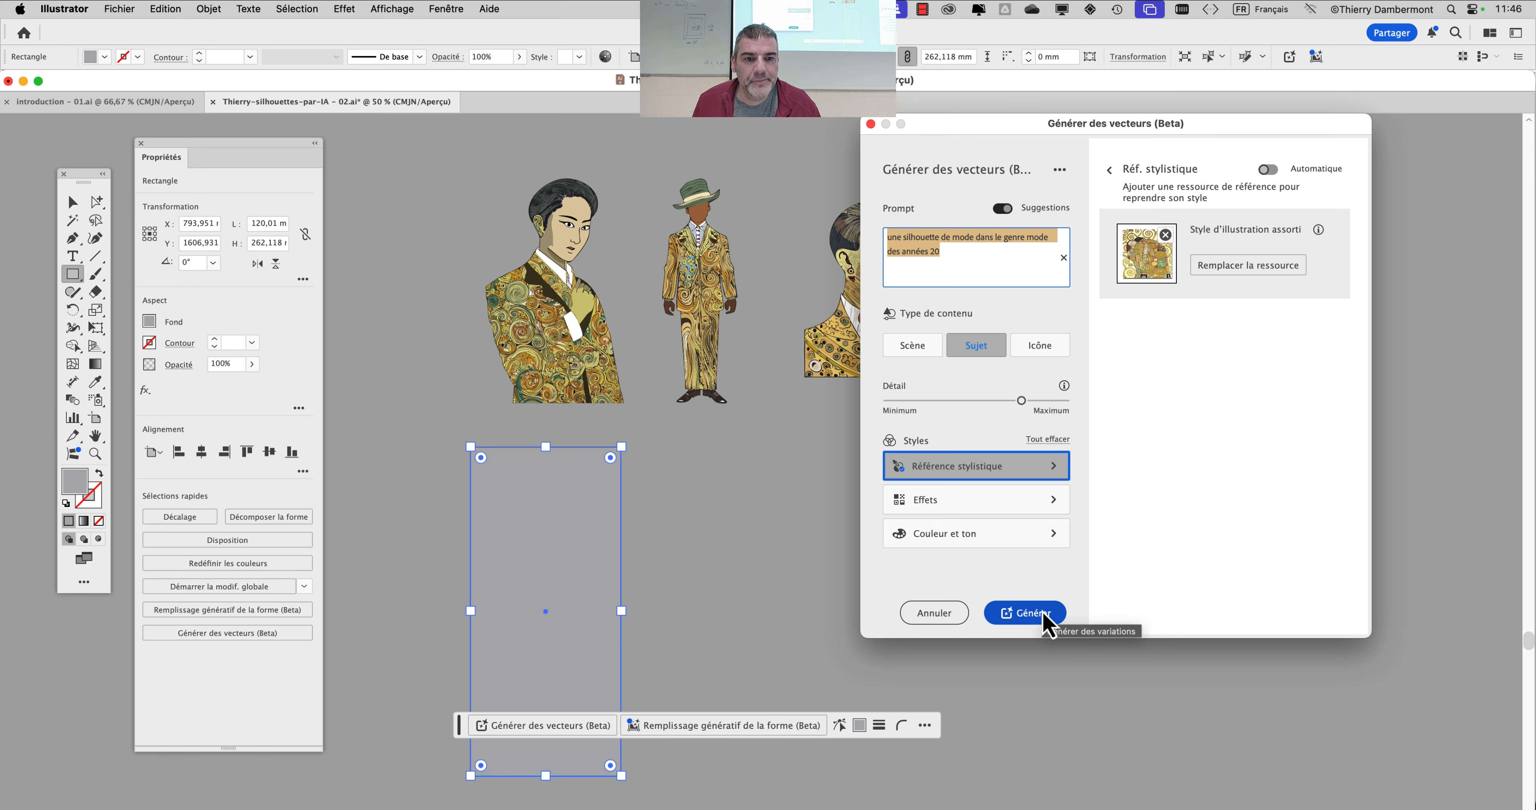
- Generate vectors from the prompt "une silhouette de mode dans le genre mode des années 20" with the Klimt reference, and duplicate the resulting figure twice in a row
{"action": "left_click", "coordinate": [1044, 617]}
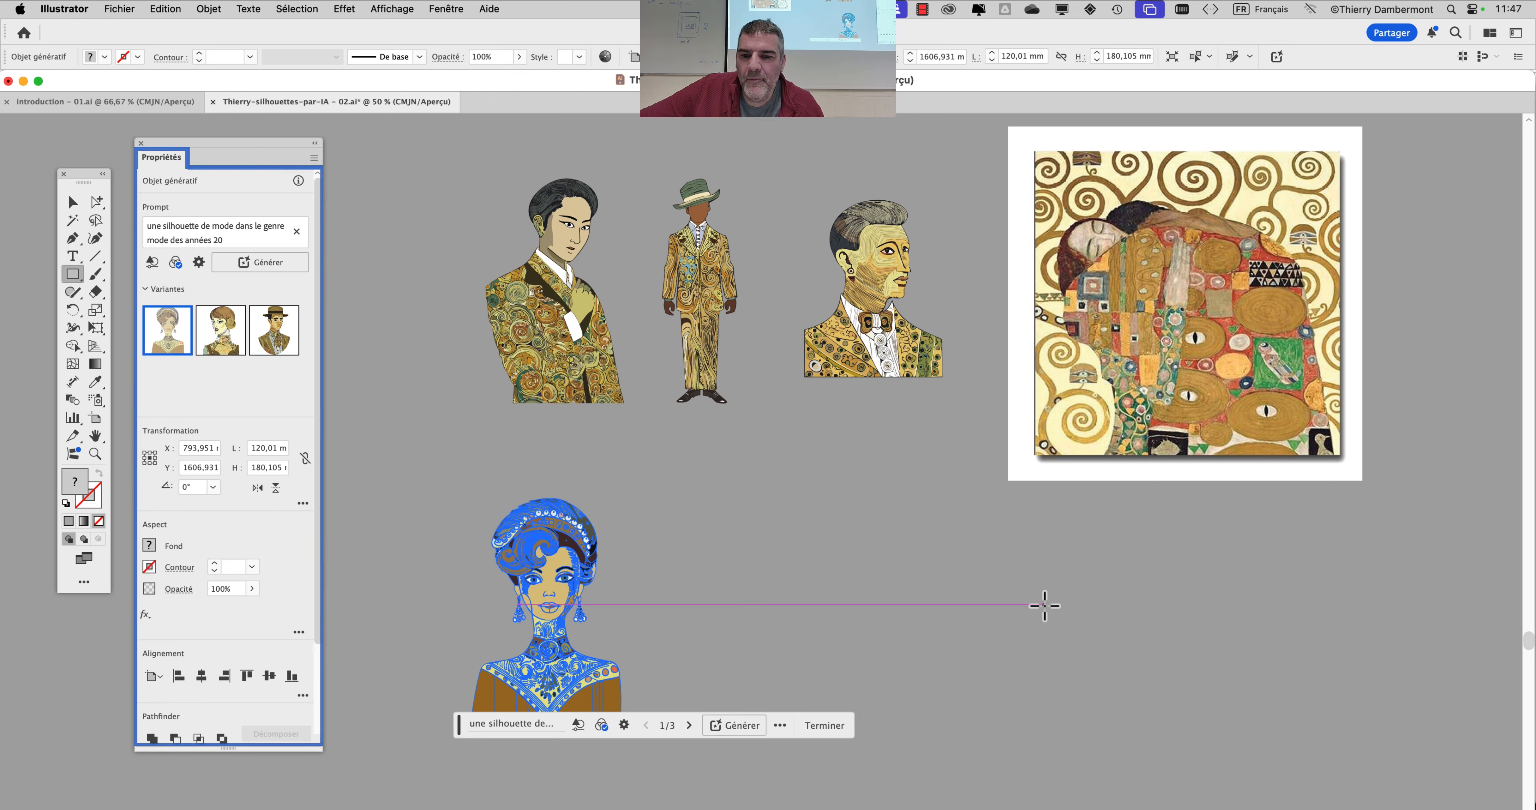
{"action": "left_click", "coordinate": [72, 202]}
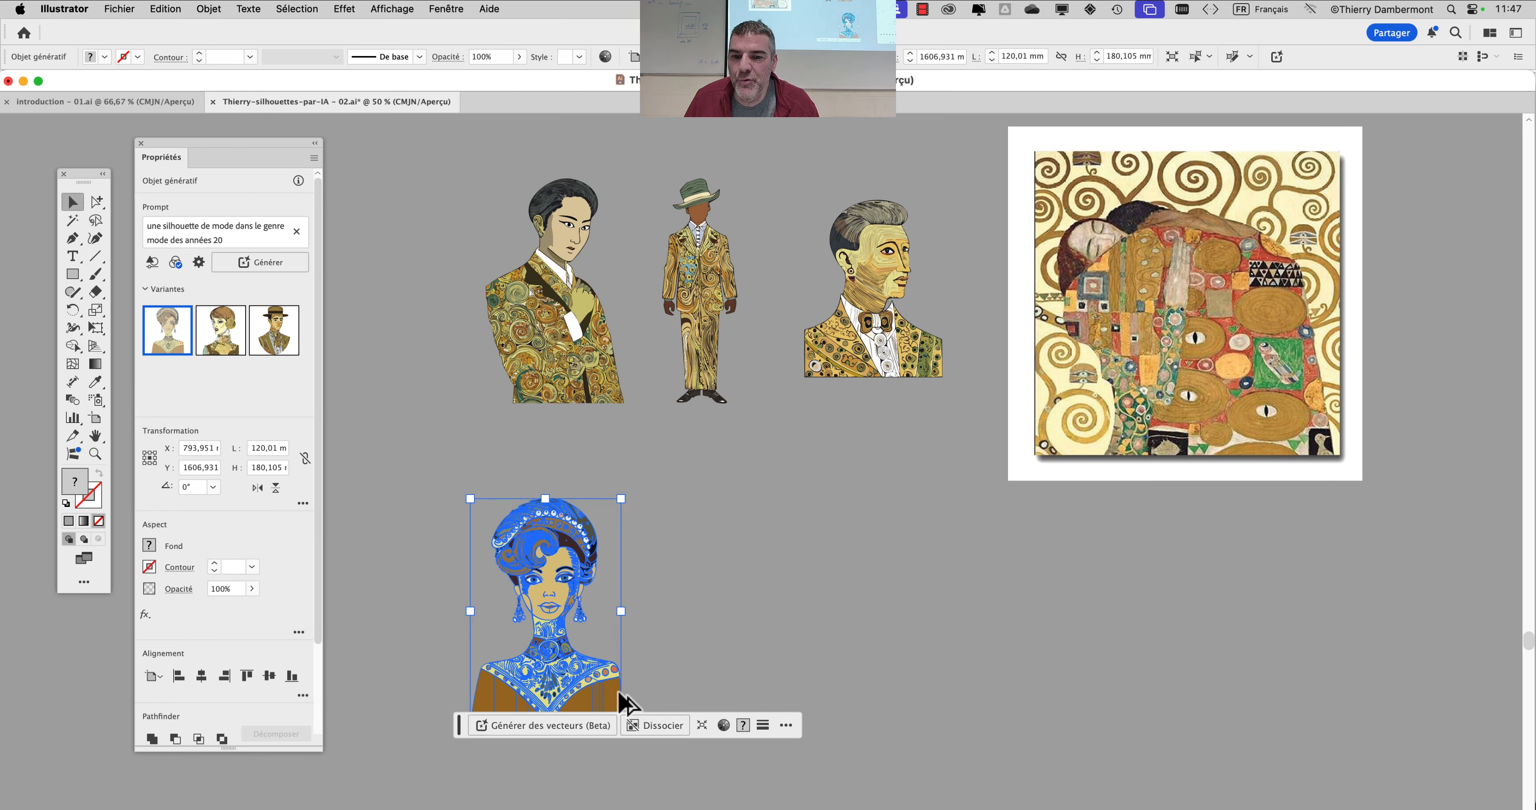
{"action": "left_click_drag", "start_coordinate": [555, 597], "coordinate": [903, 600]}
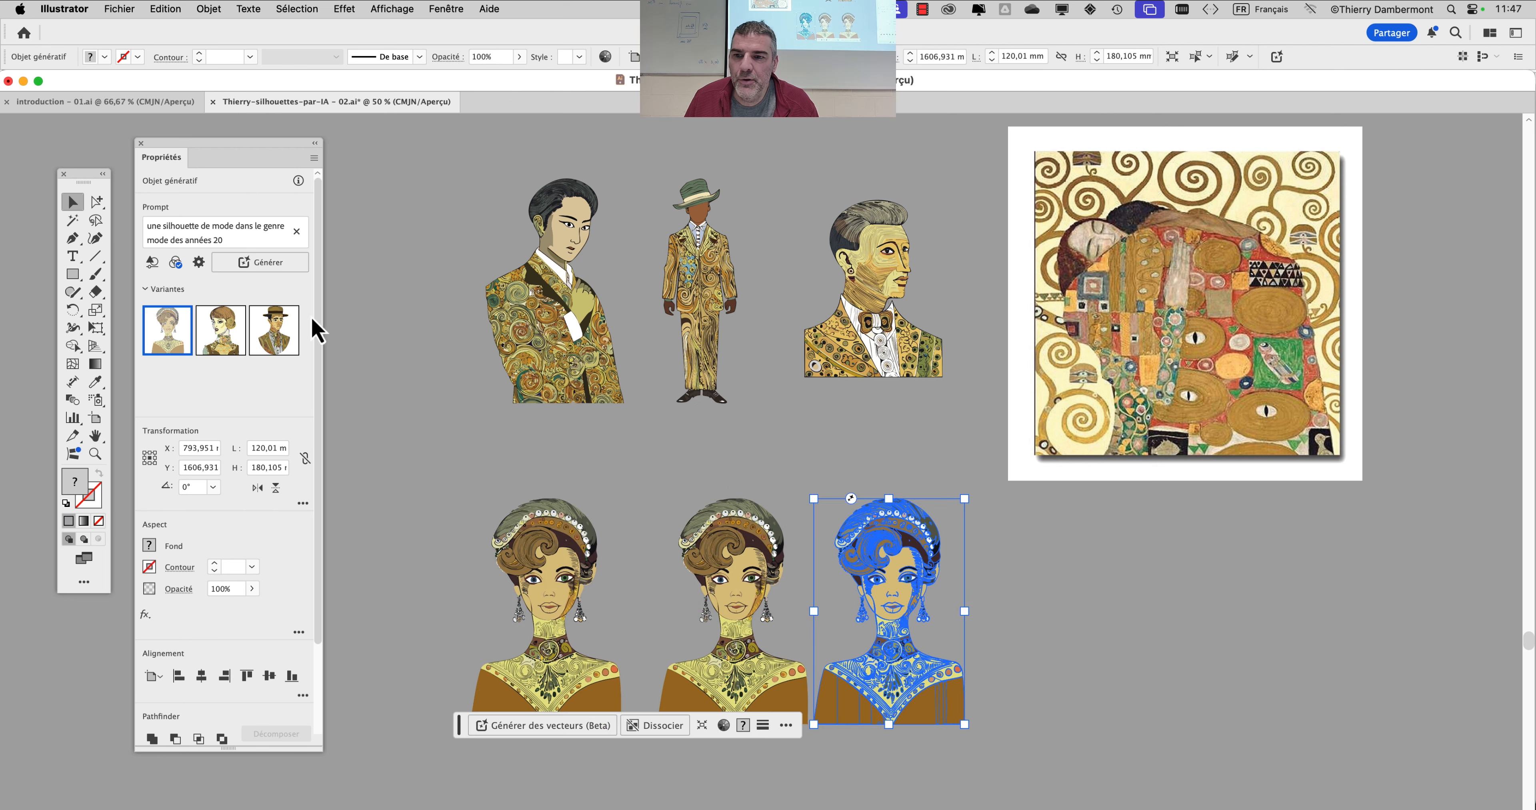
- Apply the third variant to the last copy in the new row and the second variant to the middle one
{"action": "left_click", "coordinate": [286, 352]}
{"action": "left_click", "coordinate": [722, 601]}
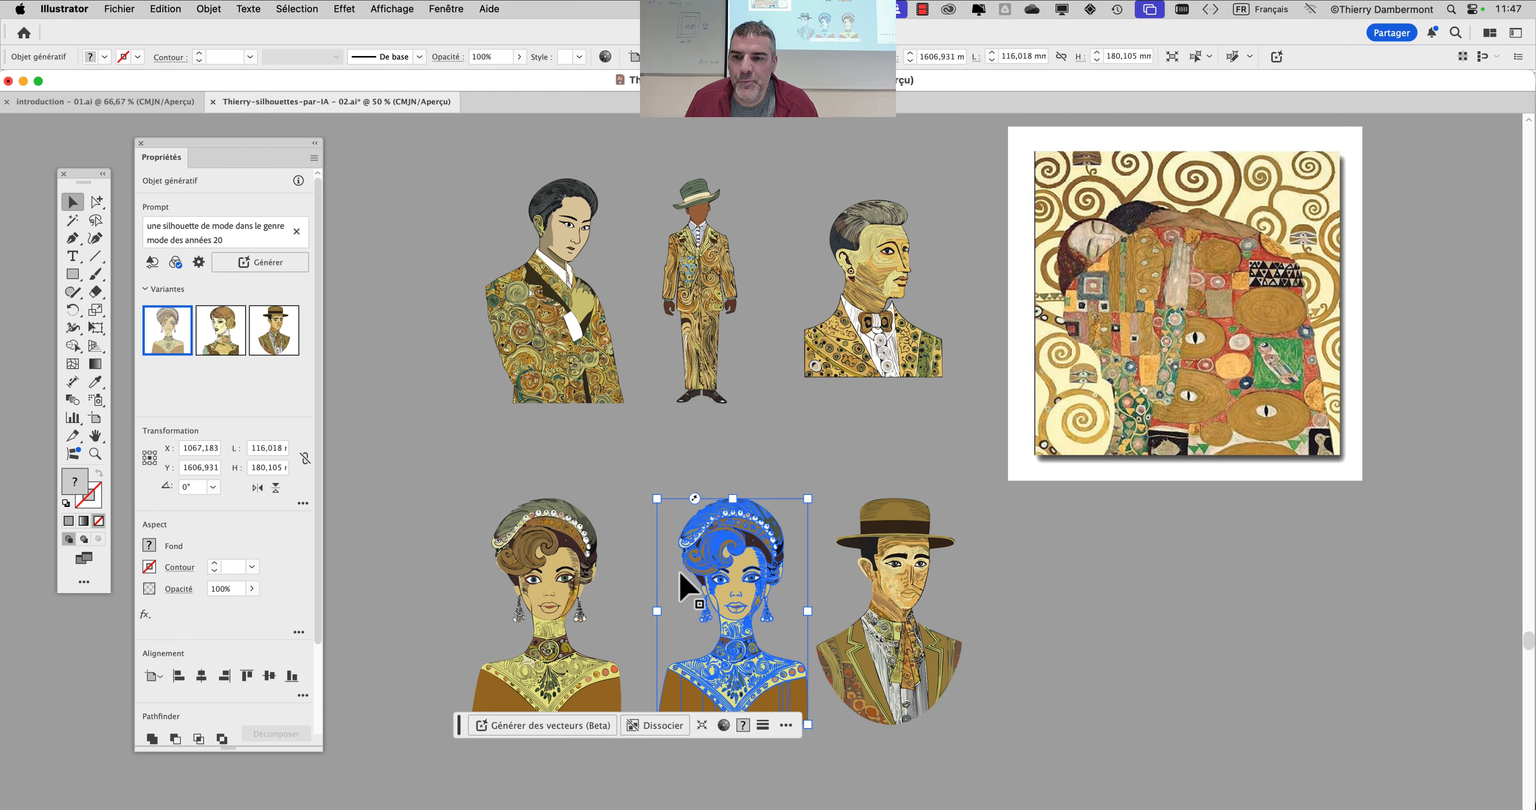
{"action": "left_click", "coordinate": [226, 352]}
{"action": "left_click", "coordinate": [662, 538]}
- Examine the three new Klimt-style busts up close, and compare both rows of figures with the painting
{"action": "left_click_drag", "start_coordinate": [710, 582], "coordinate": [685, 438]}
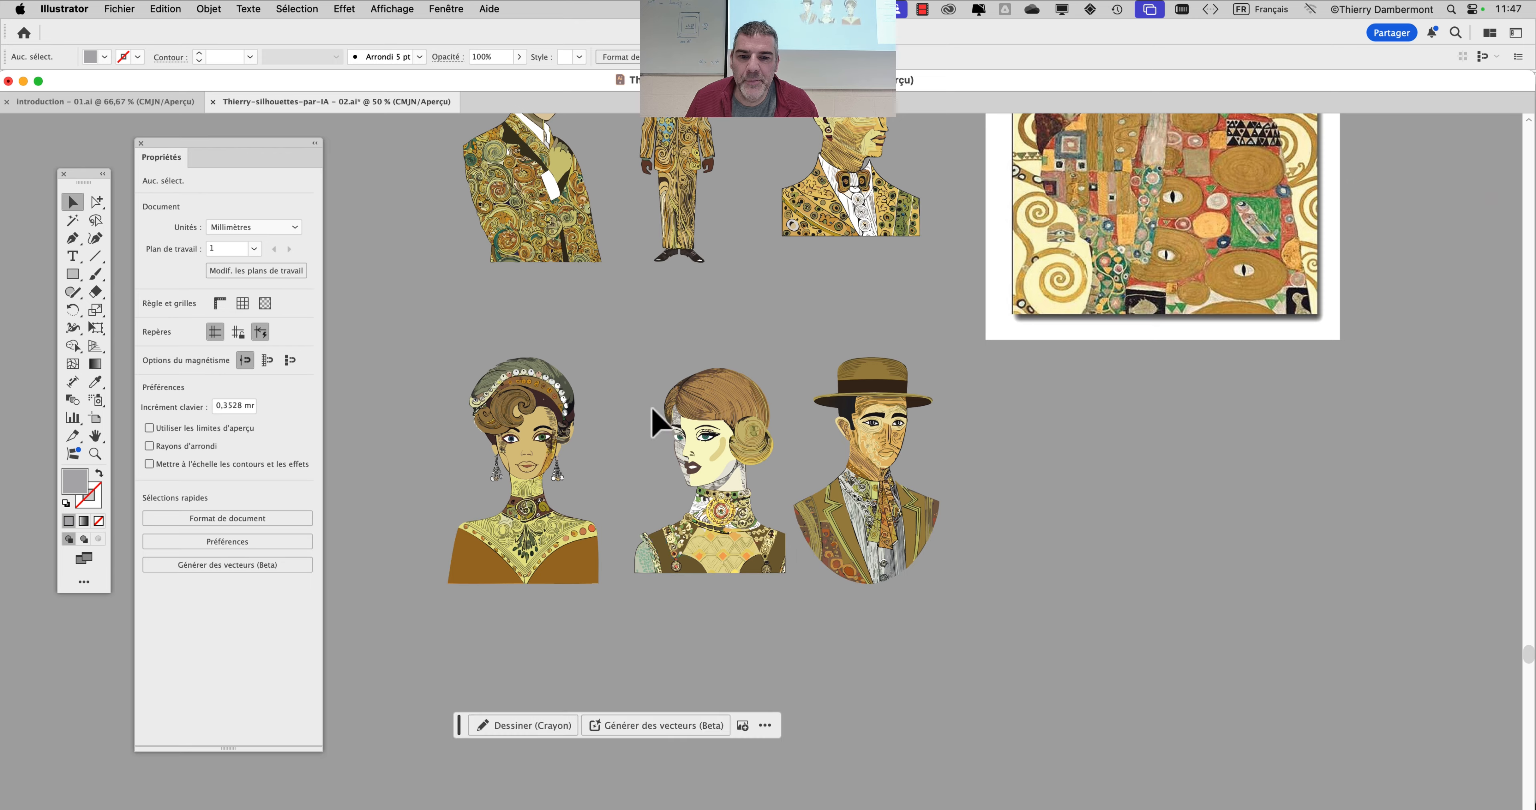
{"action": "scroll", "coordinate": [706, 442], "scroll_direction": "up", "scroll_amount": 2}
{"action": "left_click_drag", "start_coordinate": [664, 487], "coordinate": [852, 454]}
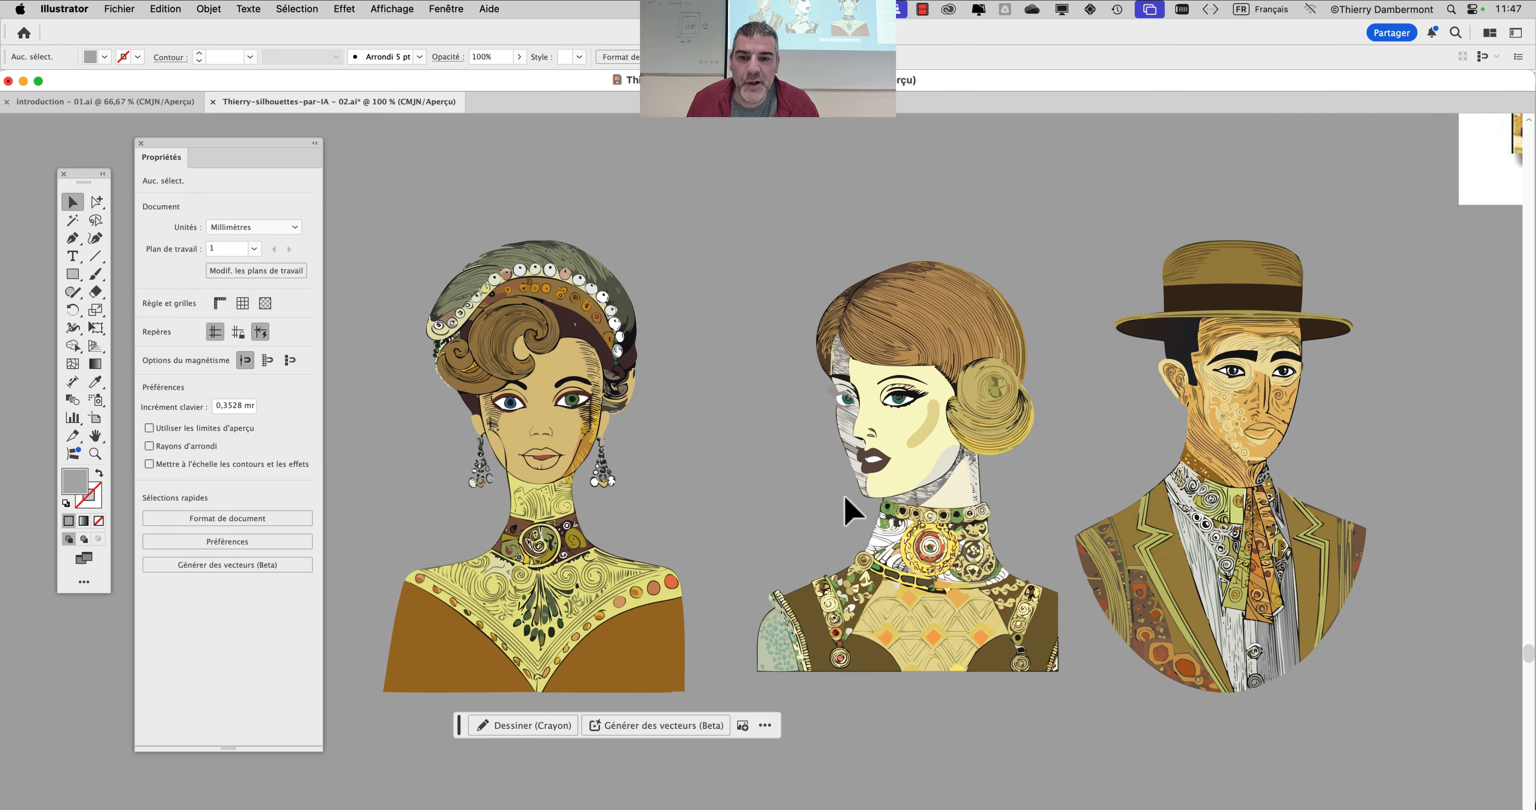
{"action": "scroll", "coordinate": [851, 514], "scroll_direction": "down", "scroll_amount": 4}
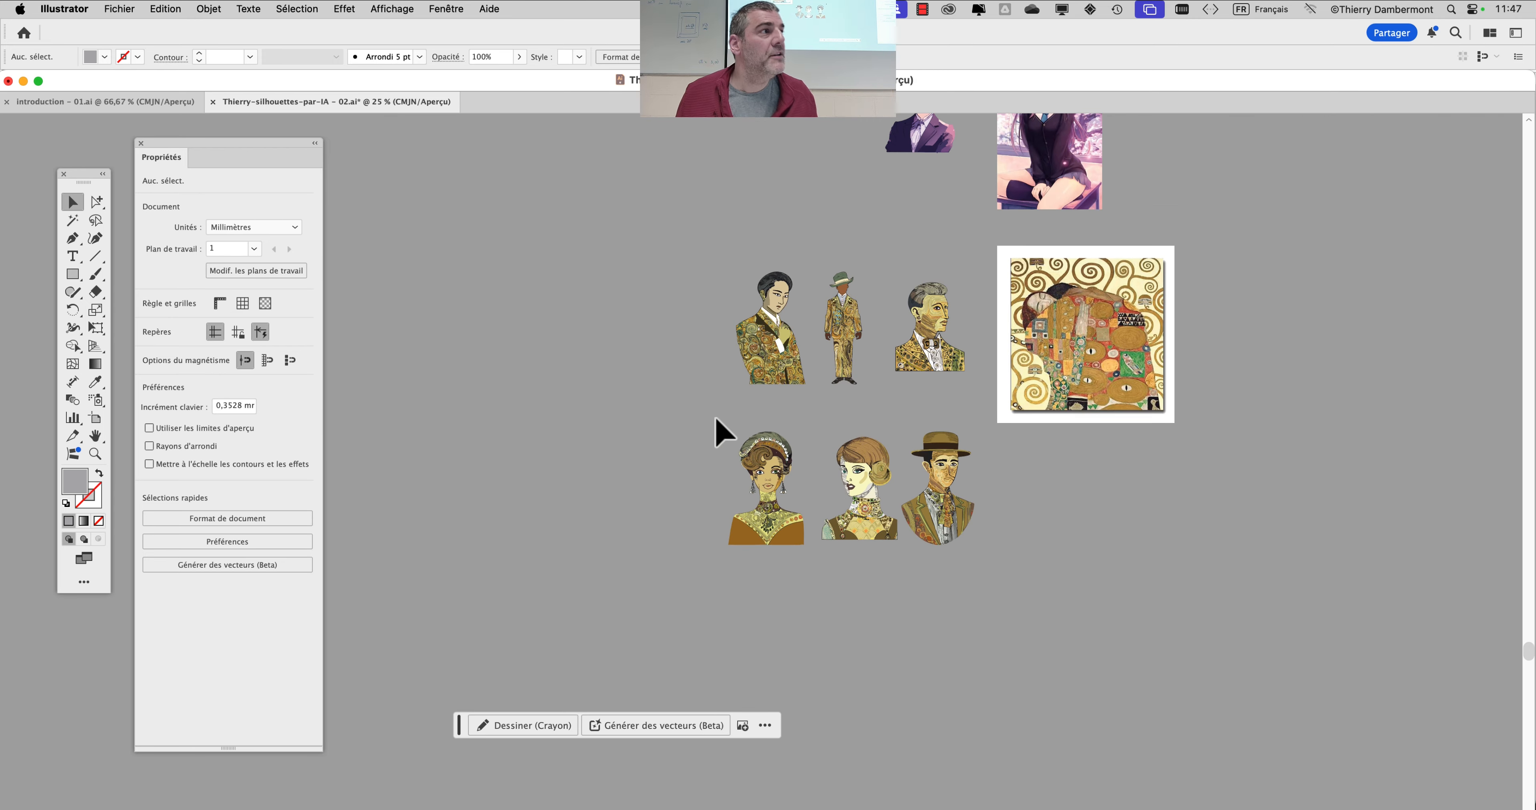
{"action": "left_click_drag", "start_coordinate": [648, 411], "coordinate": [550, 408]}
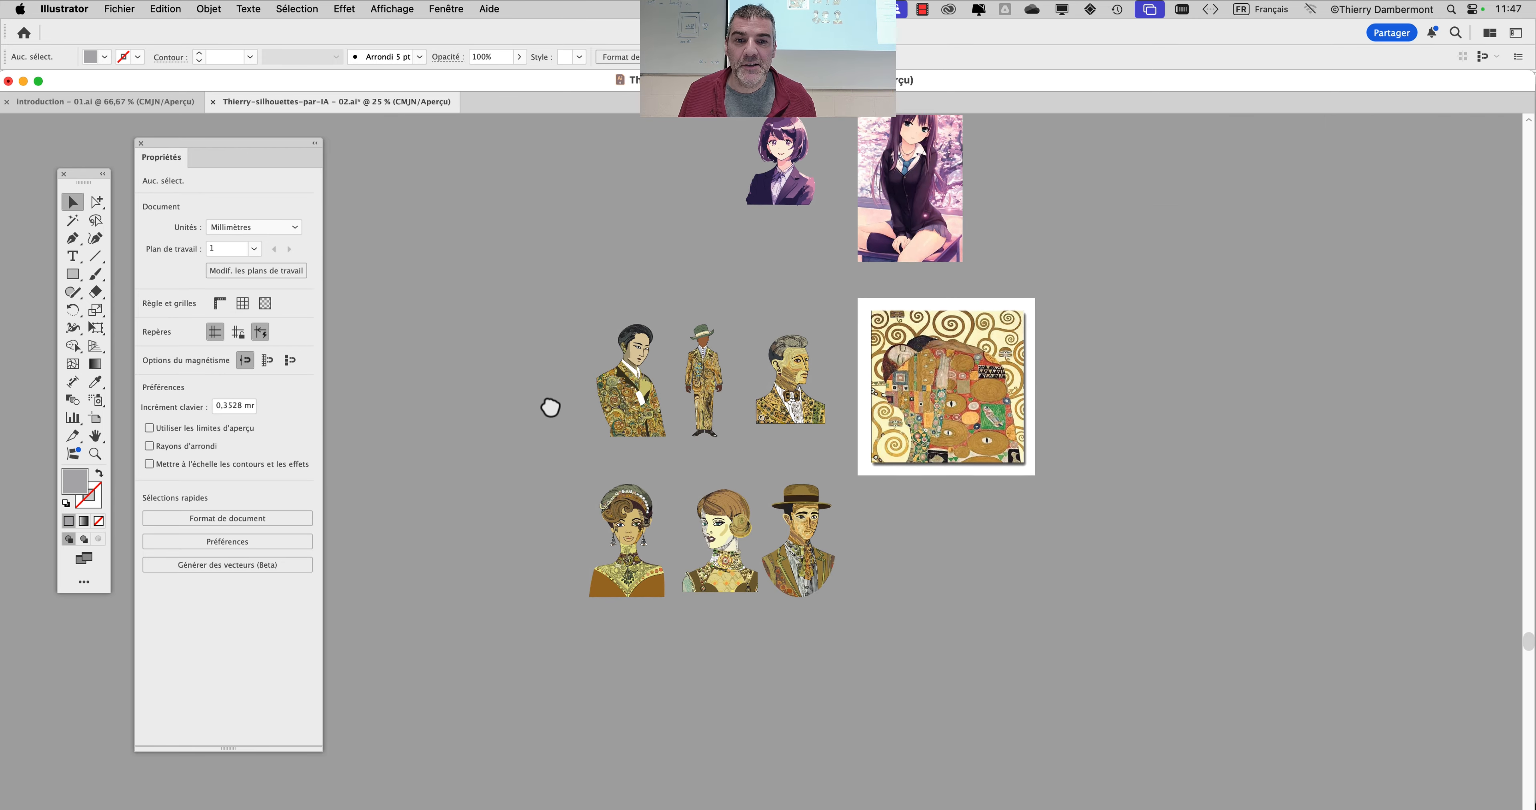